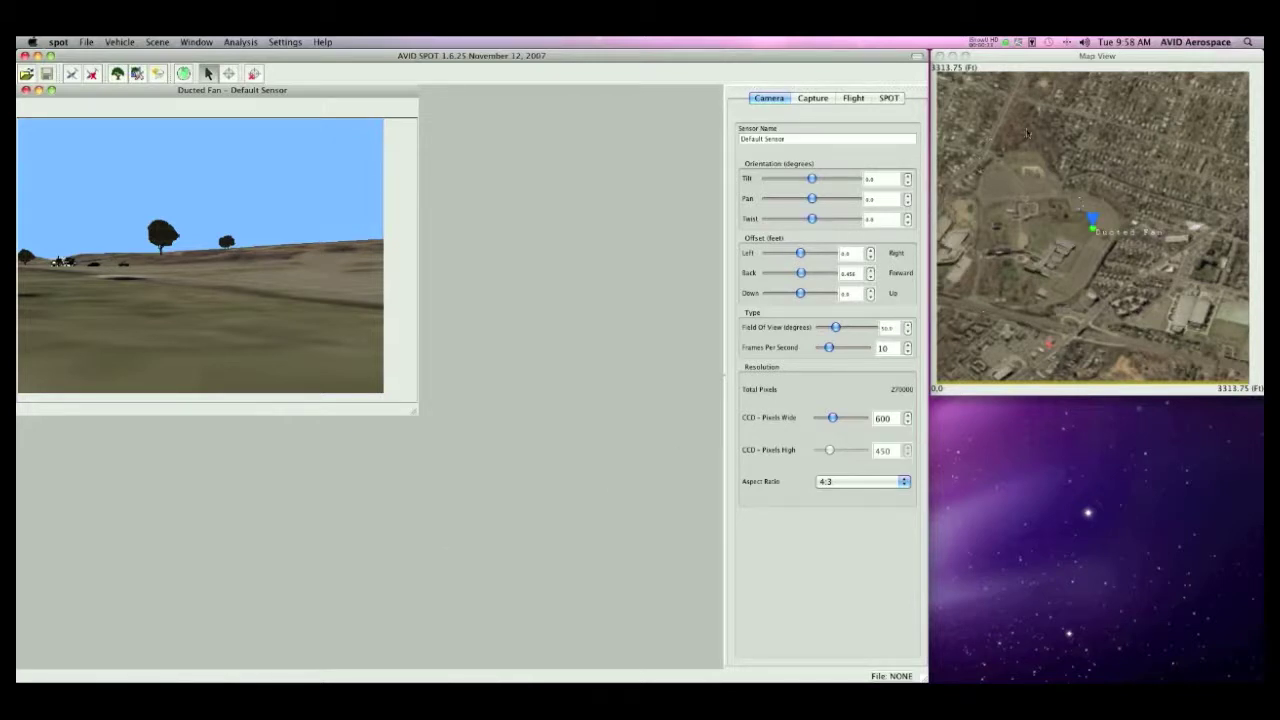
- Bring the map view forward and select the Ducted Fan vehicle
{"action": "left_click", "coordinate": [1088, 62]}
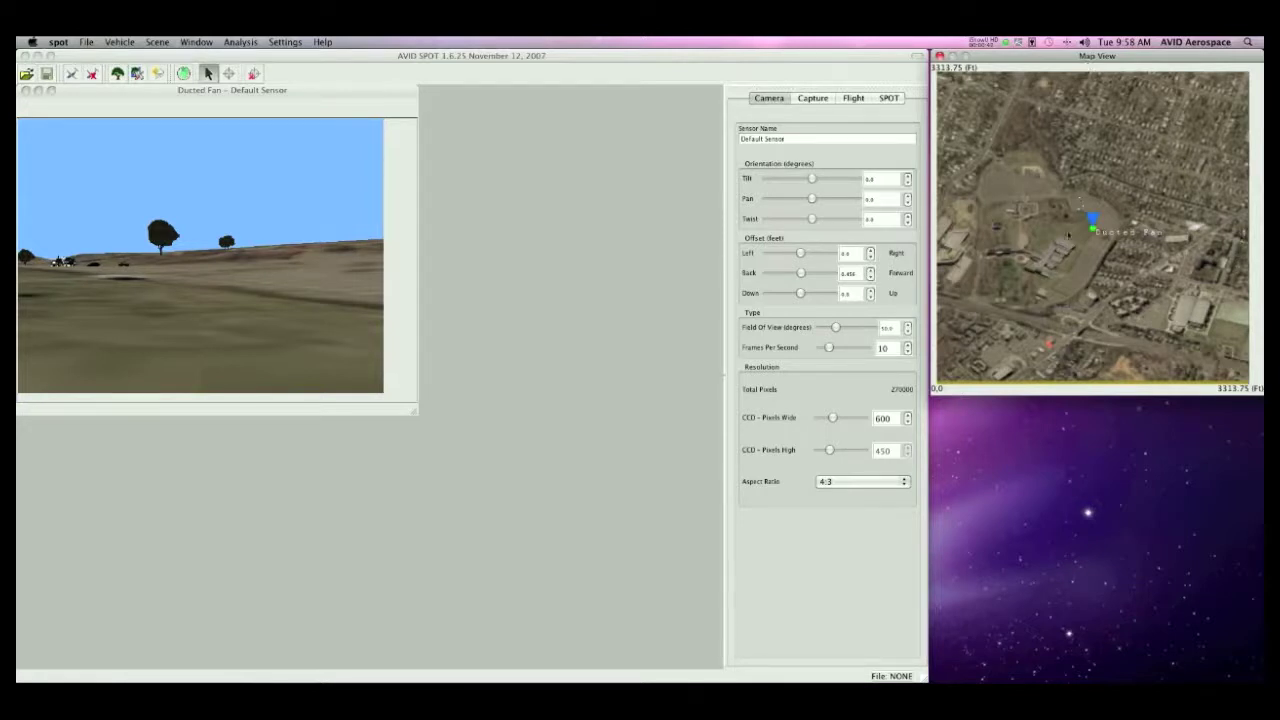
{"action": "left_click", "coordinate": [1092, 228]}
{"action": "left_click", "coordinate": [1092, 226]}
- Create a new Fixed Wing vehicle named 'Fixed Wing'
{"action": "left_click", "coordinate": [120, 42]}
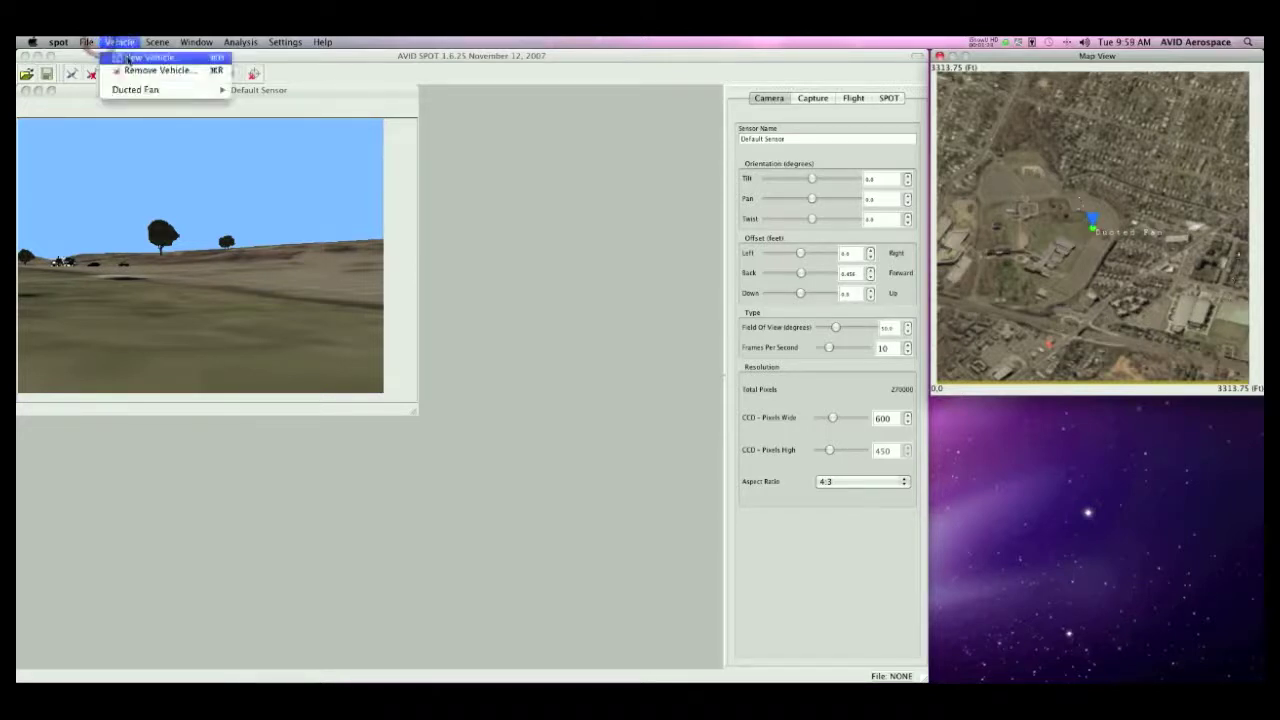
{"action": "left_click", "coordinate": [127, 54]}
{"action": "key", "text": "BackSpace"}
{"action": "key", "text": "BackSpace"}
{"action": "key", "text": "BackSpace"}
{"action": "key", "text": "BackSpace"}
{"action": "key", "text": "BackSpace"}
{"action": "key", "text": "BackSpace"}
{"action": "key", "text": "BackSpace"}
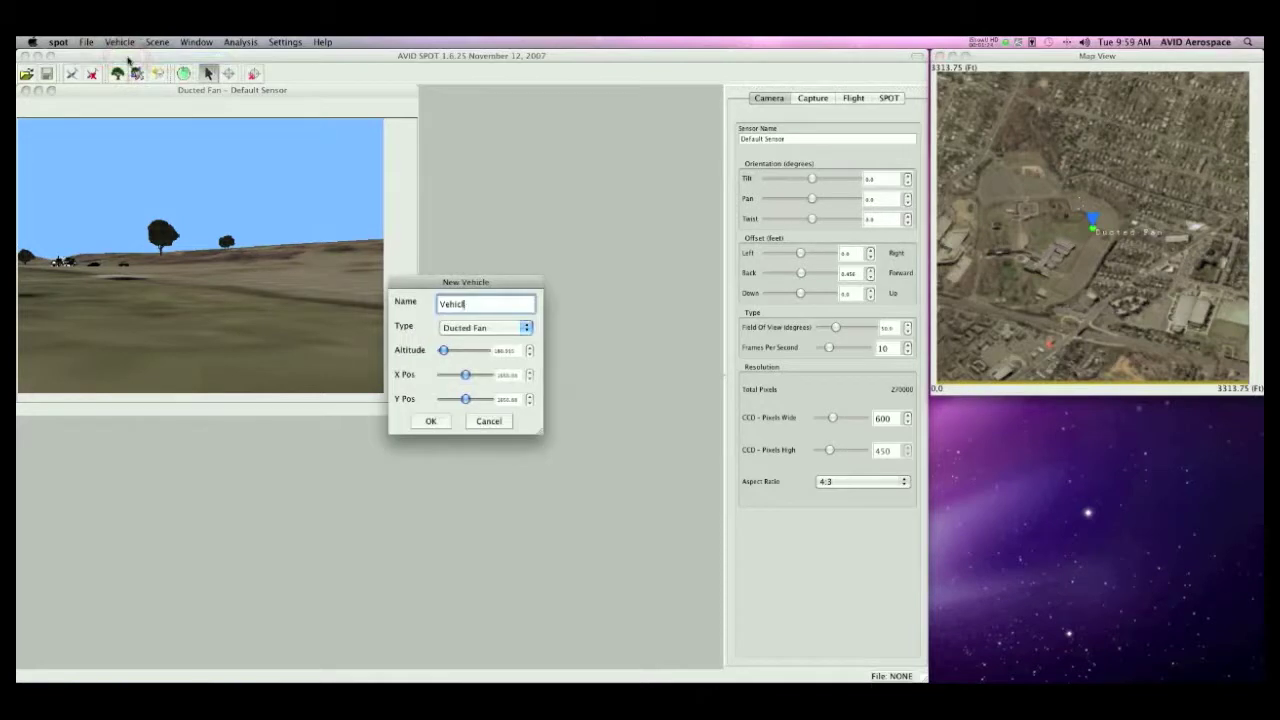
{"action": "type", "text": "Fixed Wing"}
{"action": "key", "text": "Tab"}
{"action": "key", "text": "Down"}
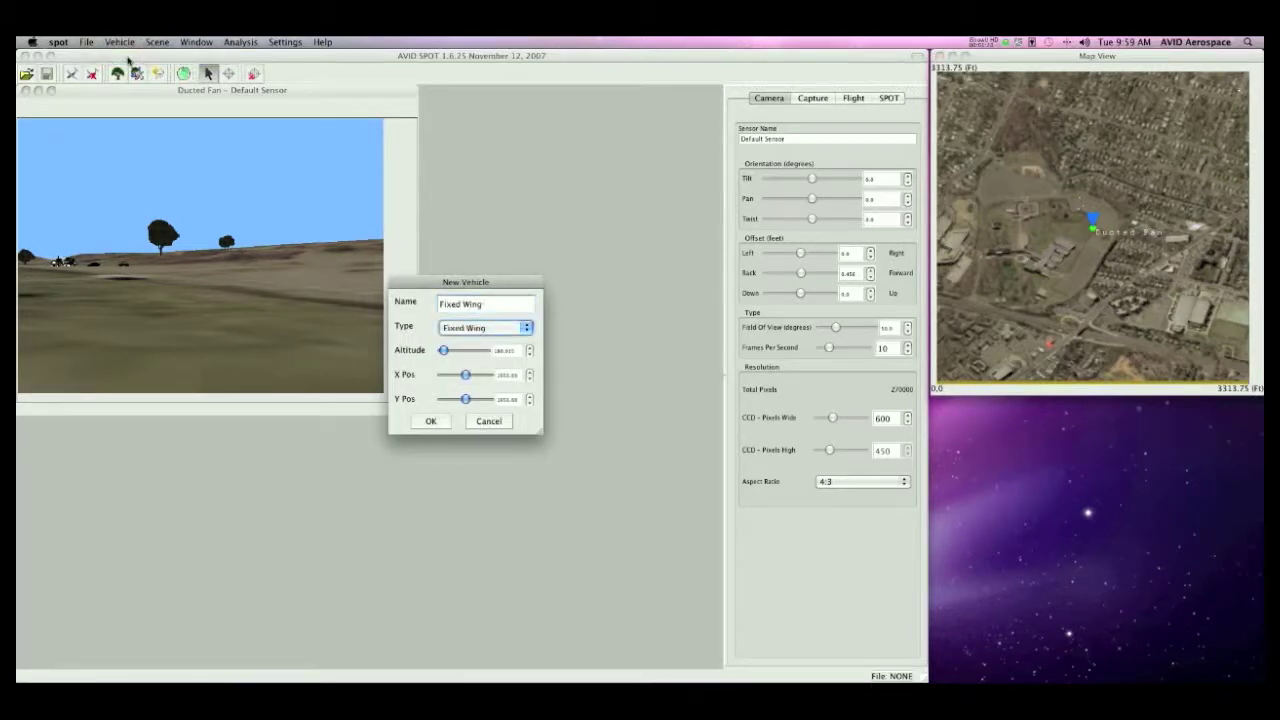
{"action": "key", "text": "Return"}
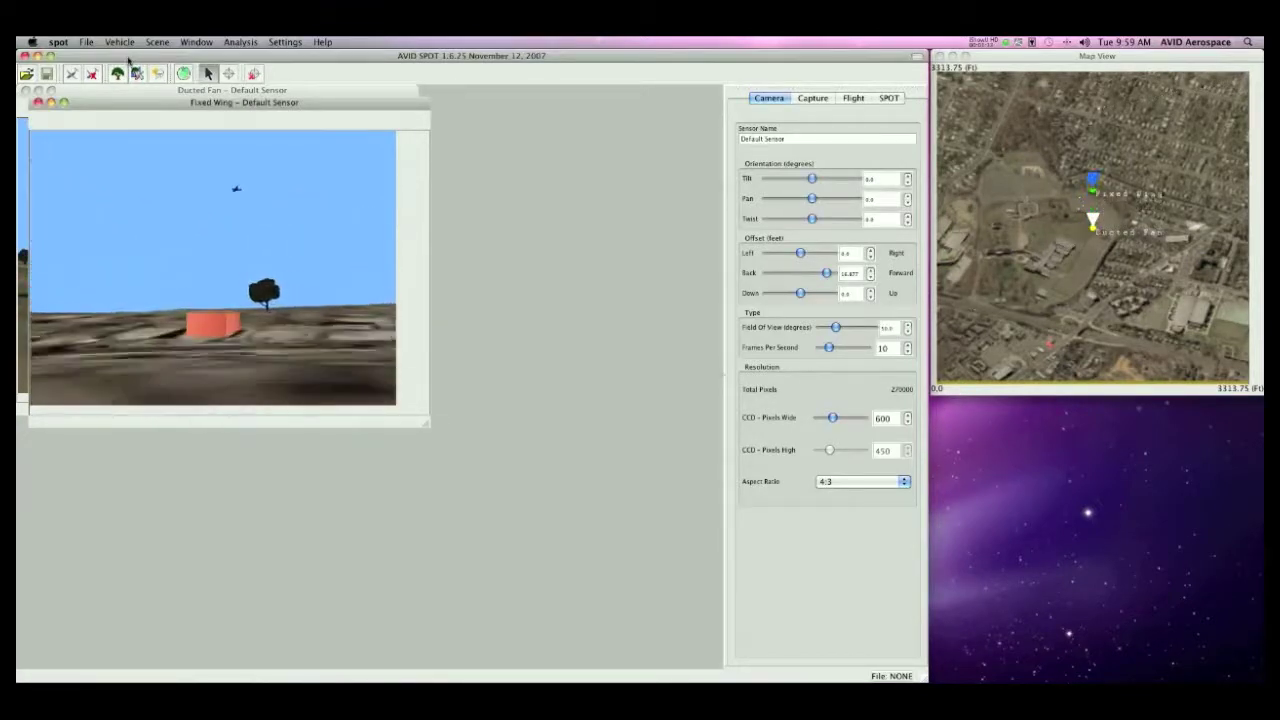
- Remove the Fixed Wing vehicle, then the Ducted Fan vehicle, from the scene
{"action": "left_click", "coordinate": [120, 42]}
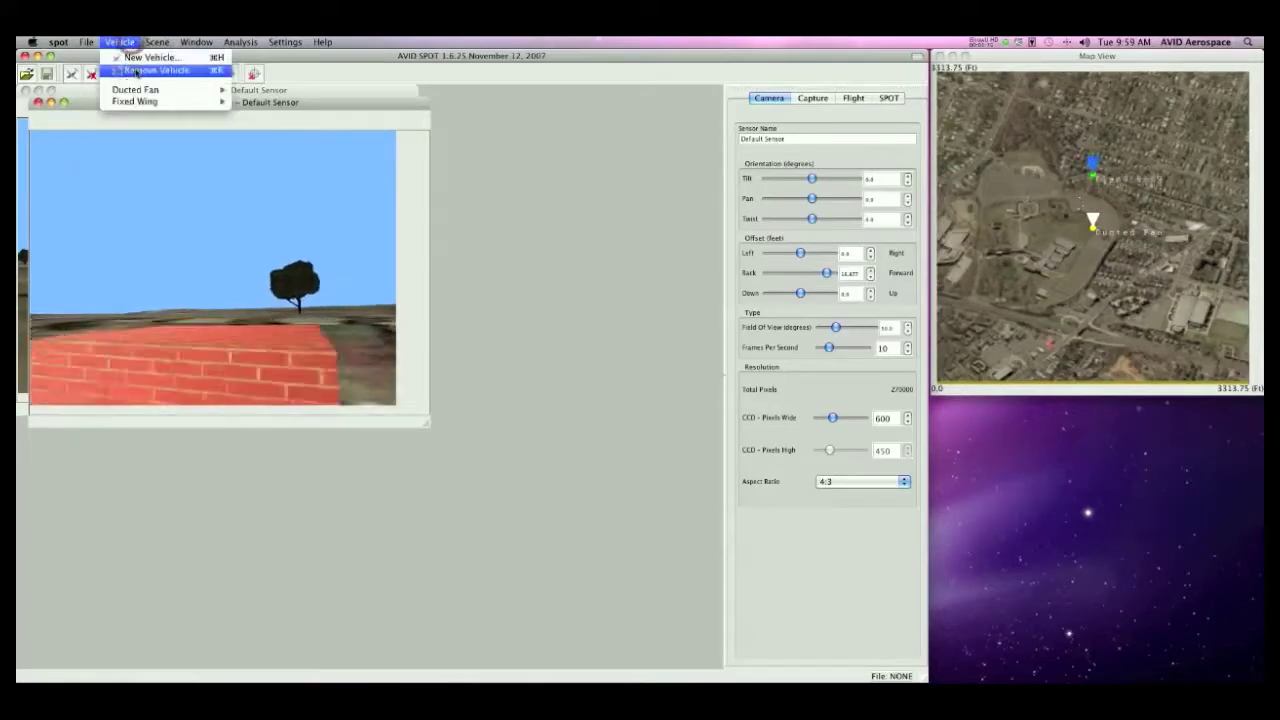
{"action": "left_click", "coordinate": [136, 71]}
{"action": "key", "text": "Return"}
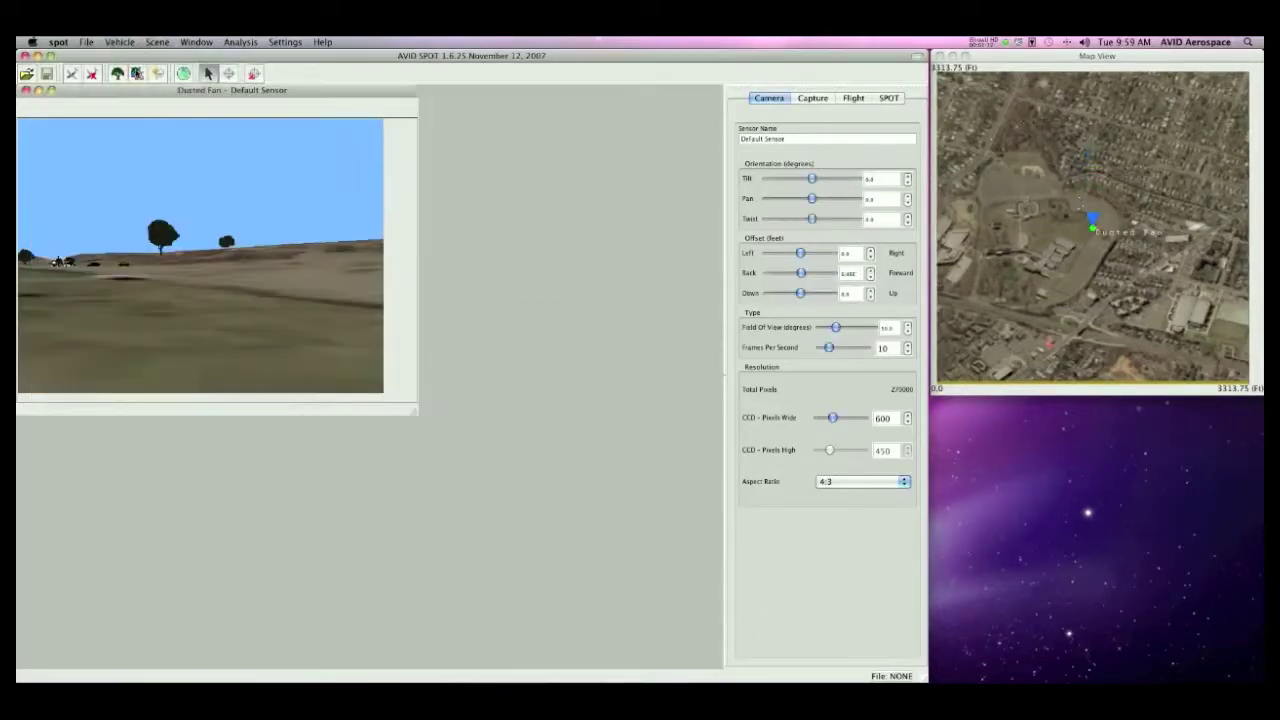
{"action": "left_click", "coordinate": [136, 42]}
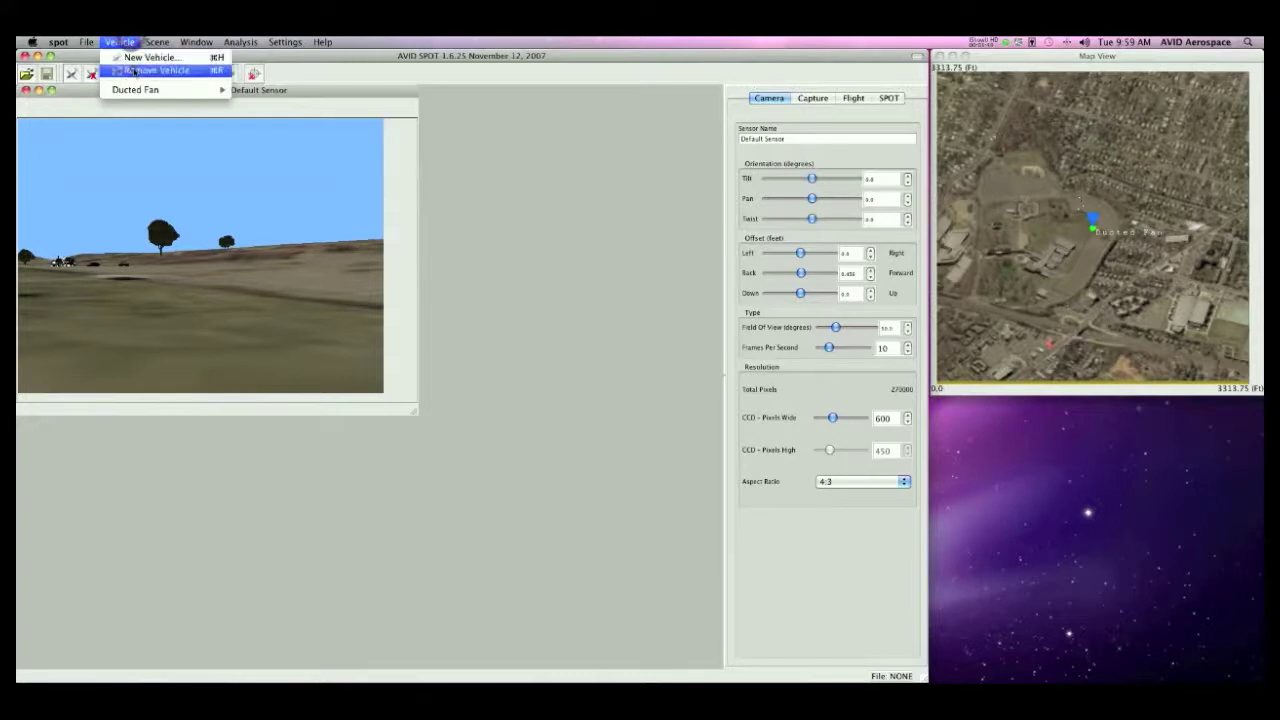
{"action": "left_click", "coordinate": [136, 71]}
{"action": "key", "text": "Return"}
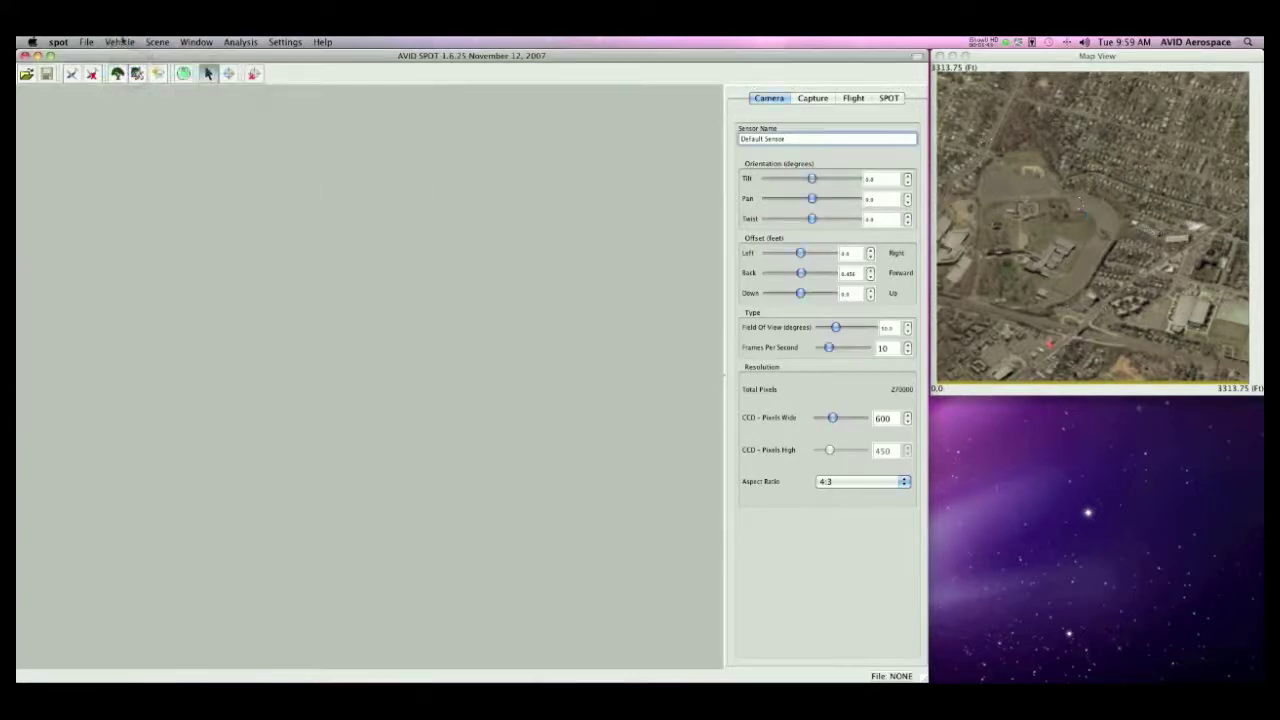
- Create a new vehicle and name it UAV
{"action": "left_click", "coordinate": [120, 42]}
{"action": "left_click", "coordinate": [130, 58]}
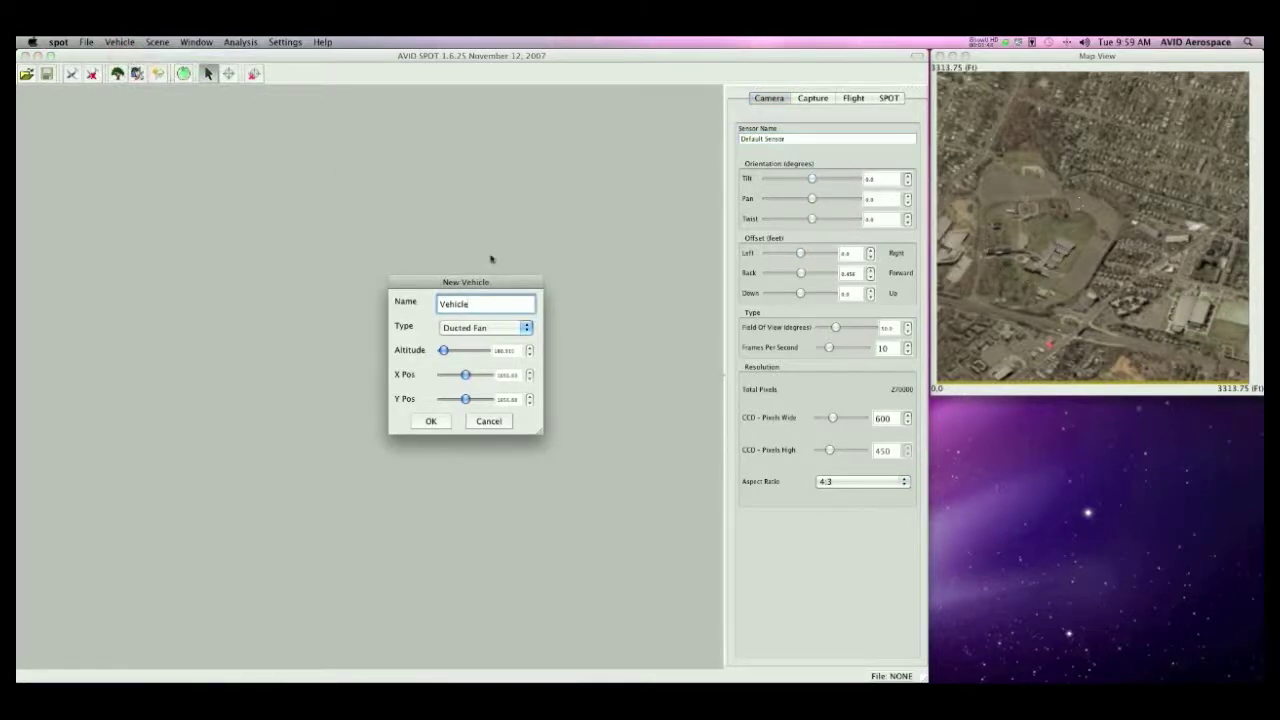
{"action": "key", "text": "BackSpace"}
{"action": "key", "text": "BackSpace"}
{"action": "key", "text": "BackSpace"}
{"action": "key", "text": "BackSpace"}
{"action": "key", "text": "BackSpace"}
{"action": "type", "text": "UAV"}
{"action": "key", "text": "Return"}
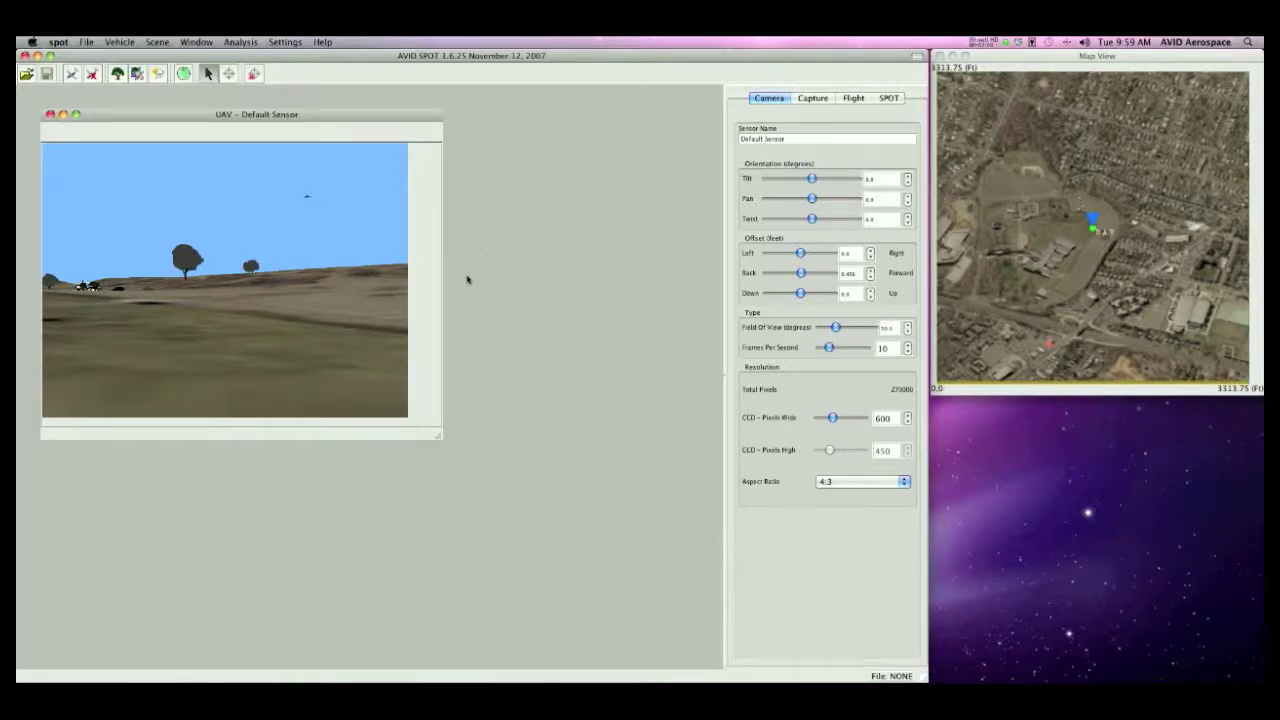
- Rename the UAV's sensor to 'Censor1' and add a second UAV sensor named Sensor2
{"action": "triple_click", "coordinate": [789, 138]}
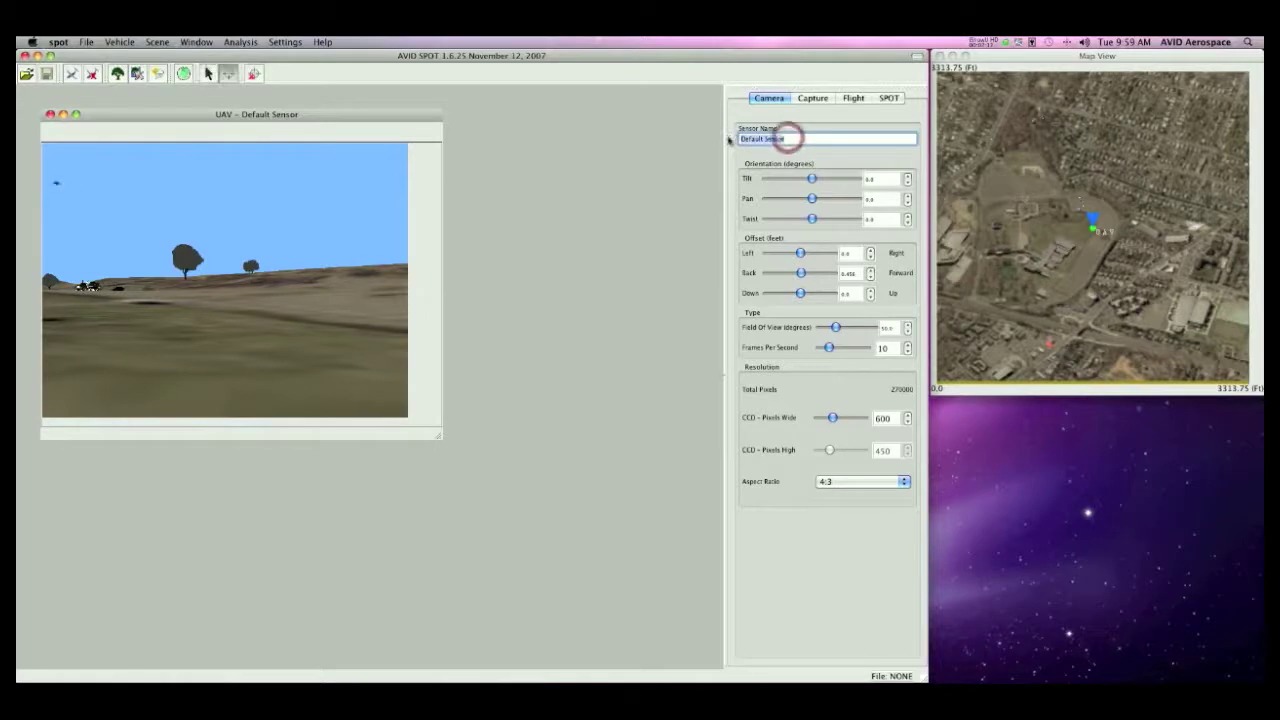
{"action": "type", "text": "Censor1"}
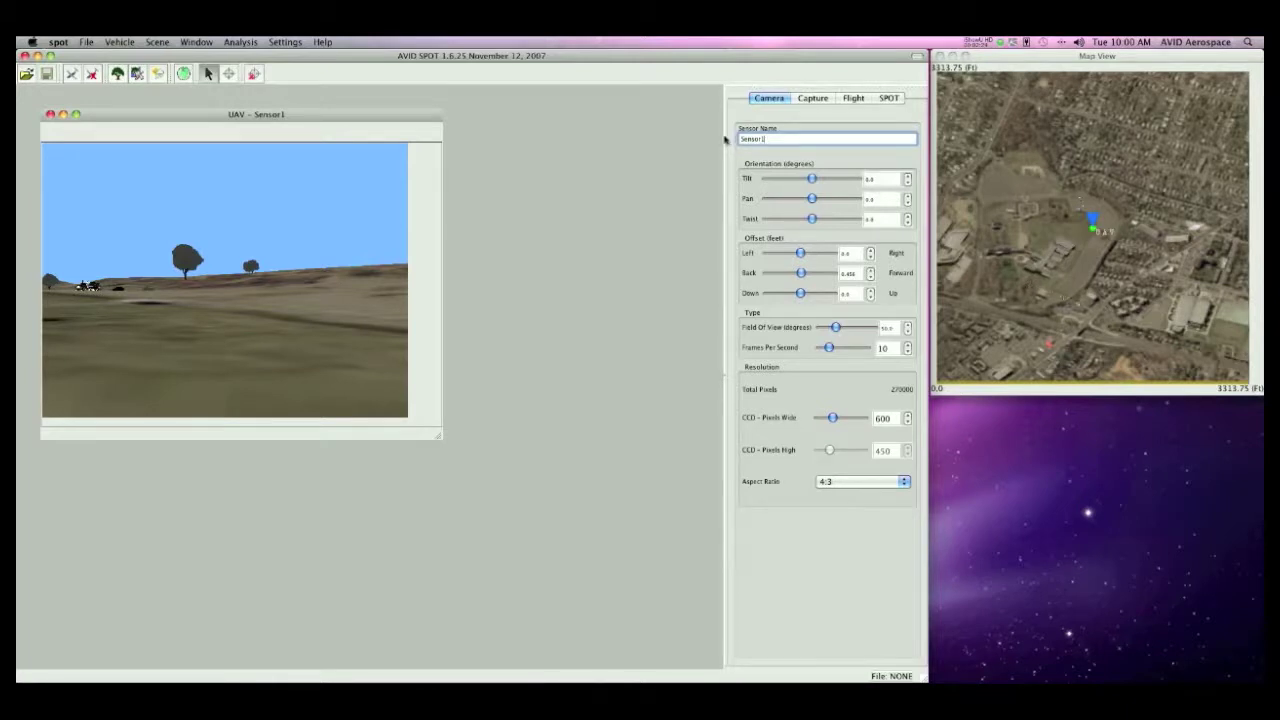
{"action": "left_click", "coordinate": [124, 43]}
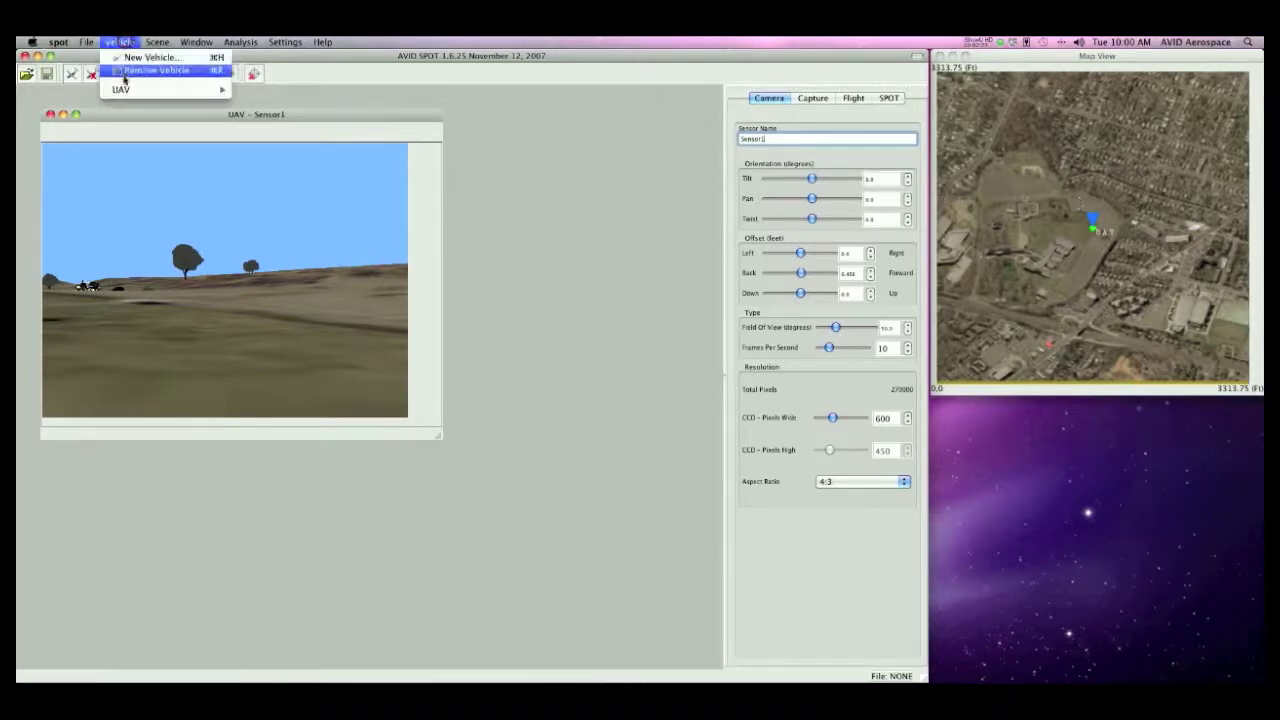
{"action": "mouse_move", "coordinate": [122, 90]}
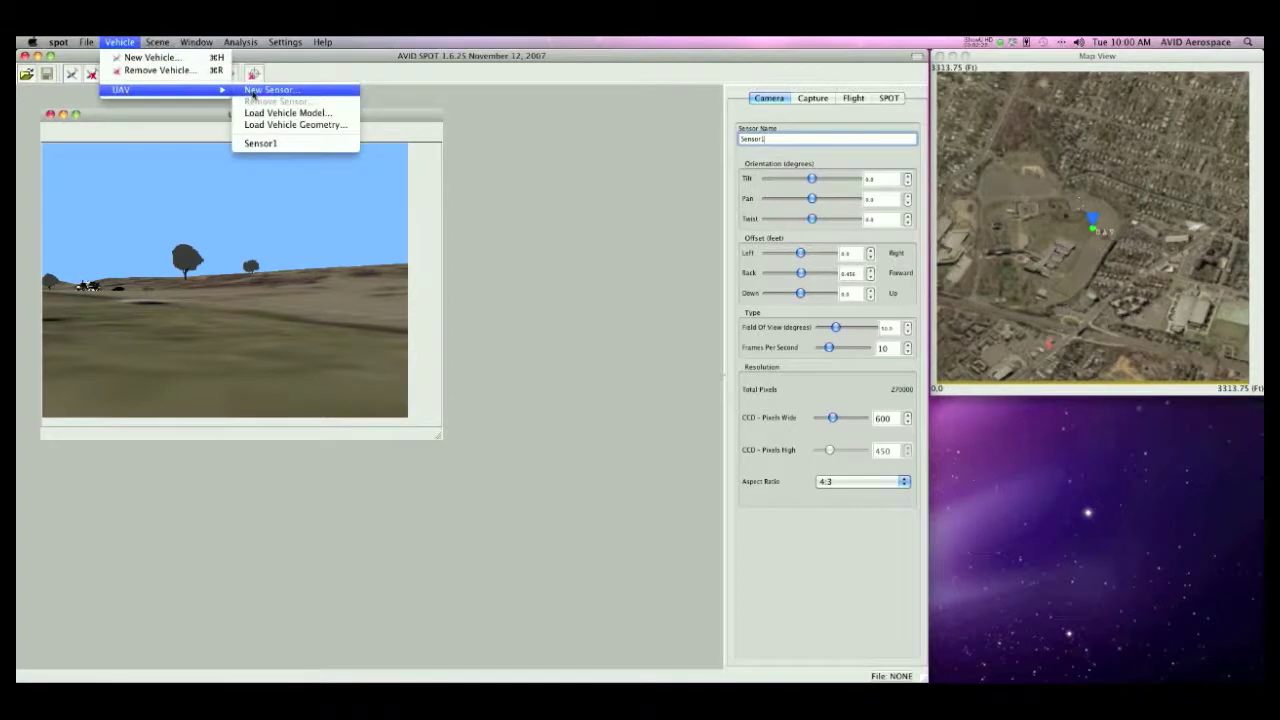
{"action": "left_click", "coordinate": [252, 91]}
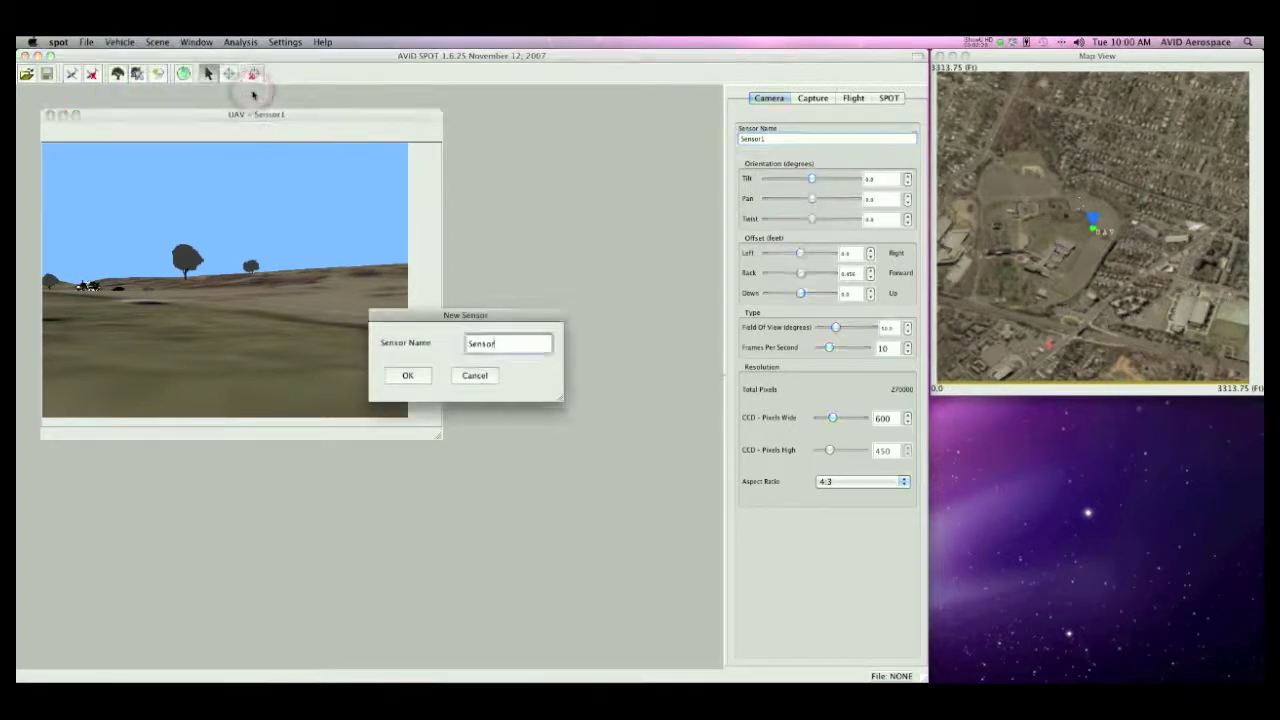
{"action": "type", "text": "2"}
{"action": "key", "text": "Return"}
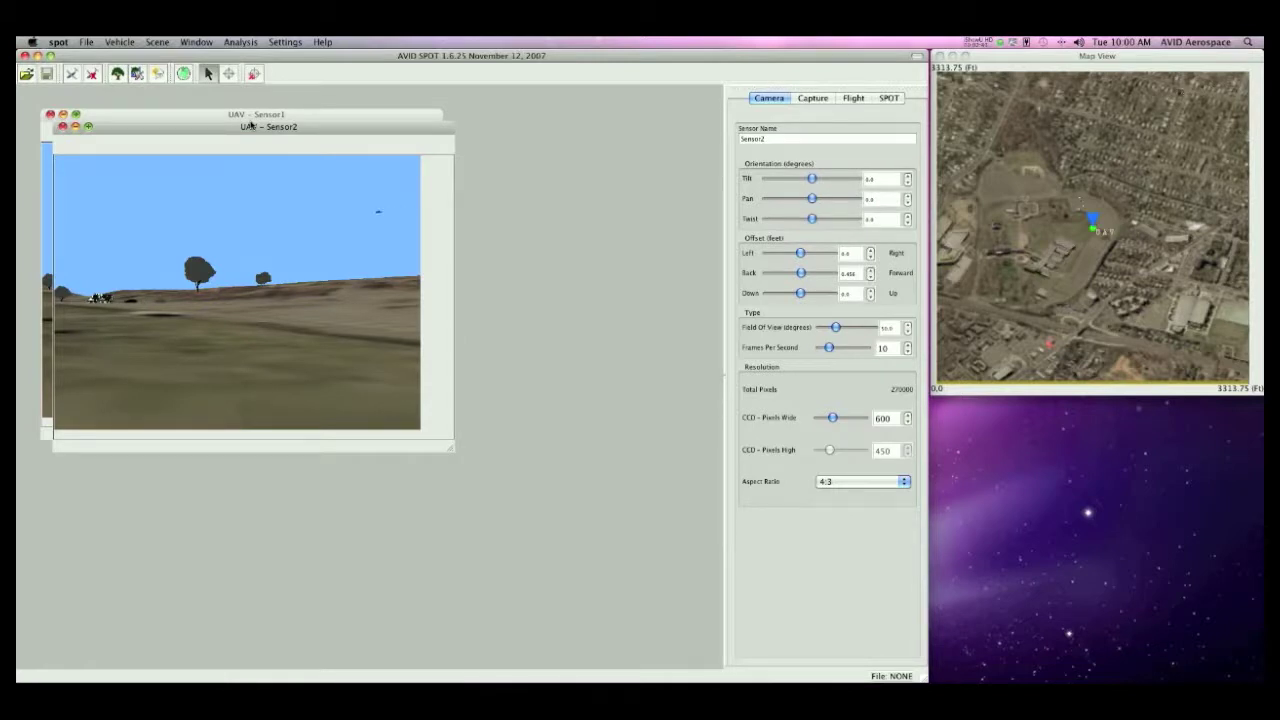
- Reposition the Sensor1 view and set its CCD Pixels Wide to 500
{"action": "left_click", "coordinate": [251, 114]}
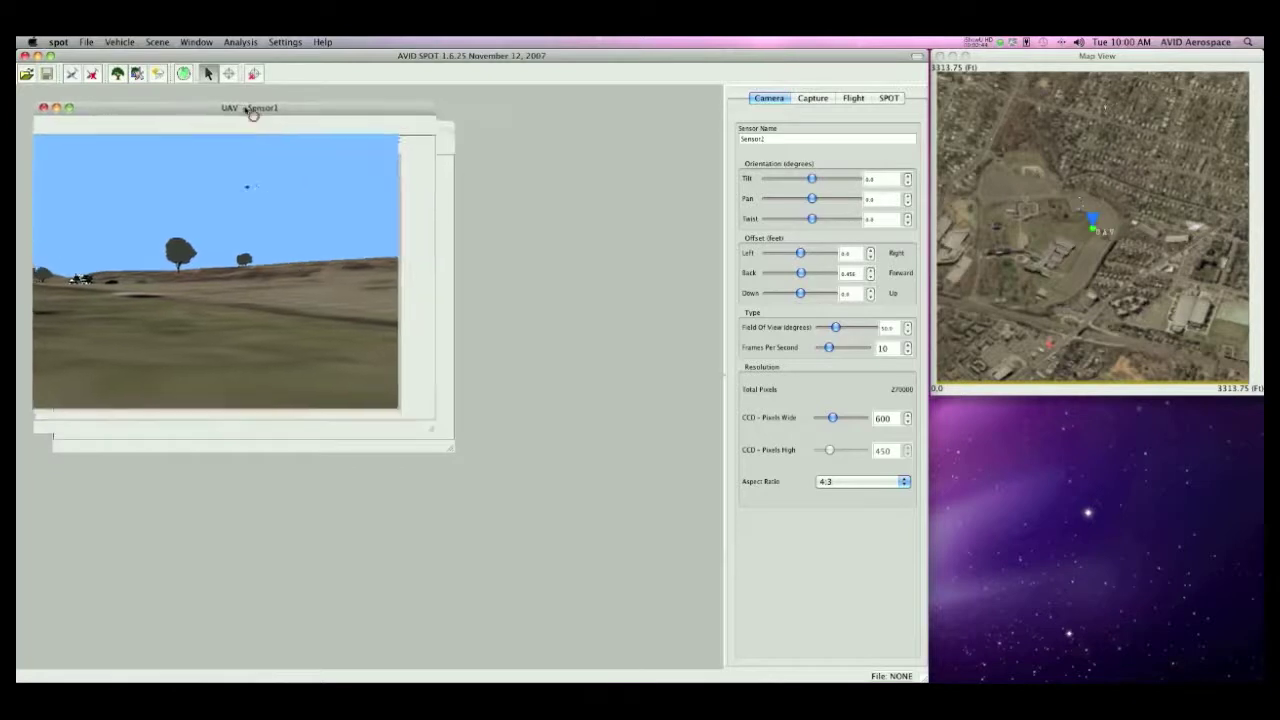
{"action": "left_click_drag", "start_coordinate": [253, 114], "coordinate": [238, 96]}
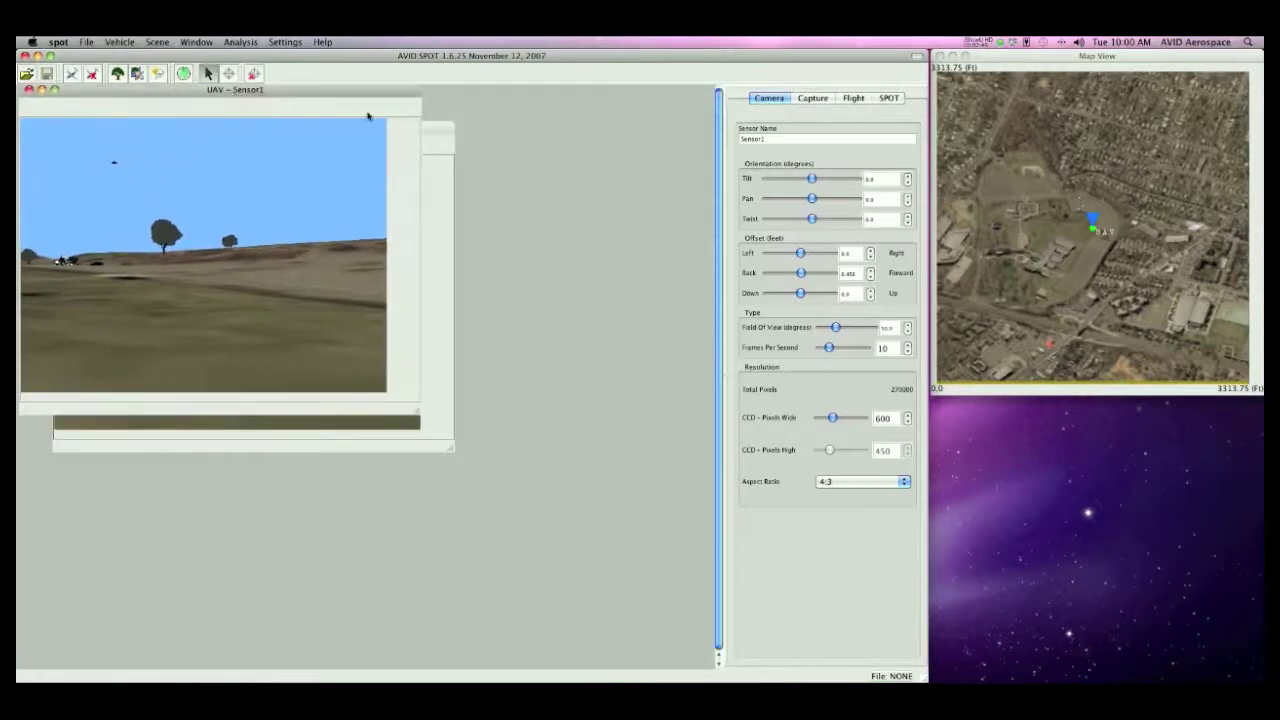
{"action": "double_click", "coordinate": [884, 418]}
{"action": "type", "text": "500"}
{"action": "key", "text": "Return"}
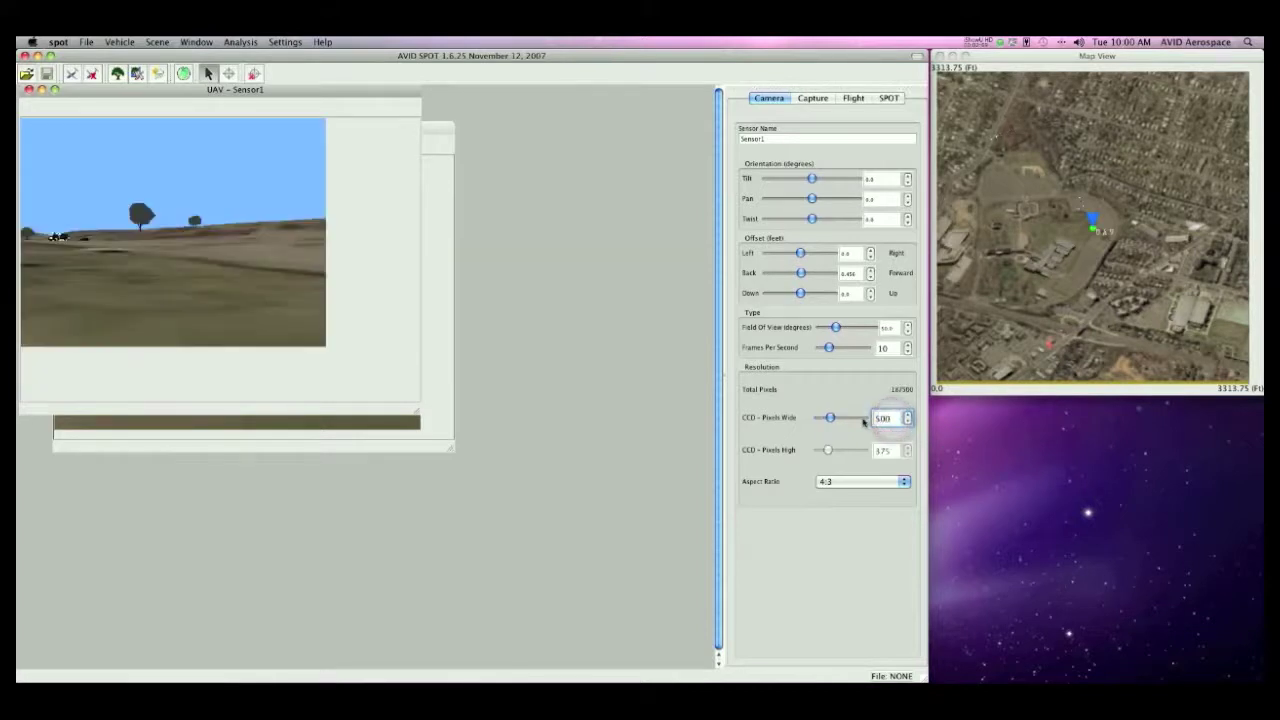
- Shrink the Sensor1 window and move the Sensor2 window down-right so both views show
{"action": "left_click_drag", "start_coordinate": [418, 410], "coordinate": [331, 355]}
{"action": "left_click", "coordinate": [378, 200]}
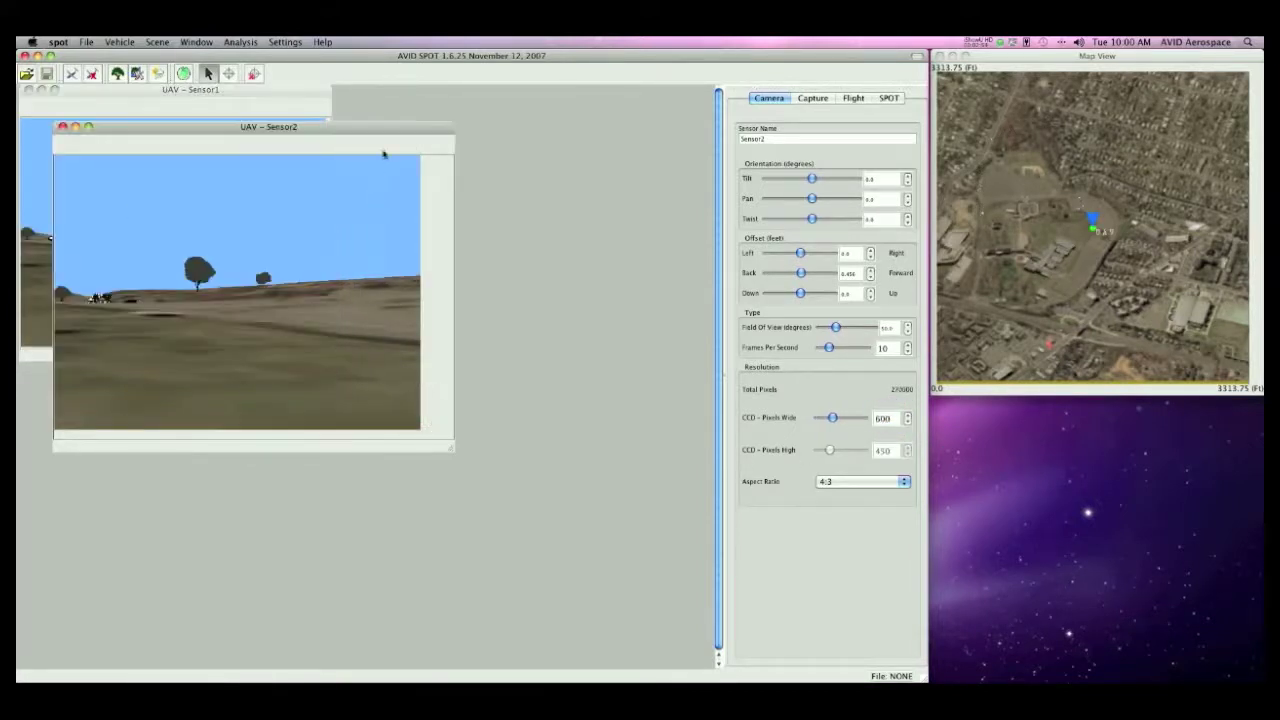
{"action": "left_click_drag", "start_coordinate": [389, 128], "coordinate": [640, 344]}
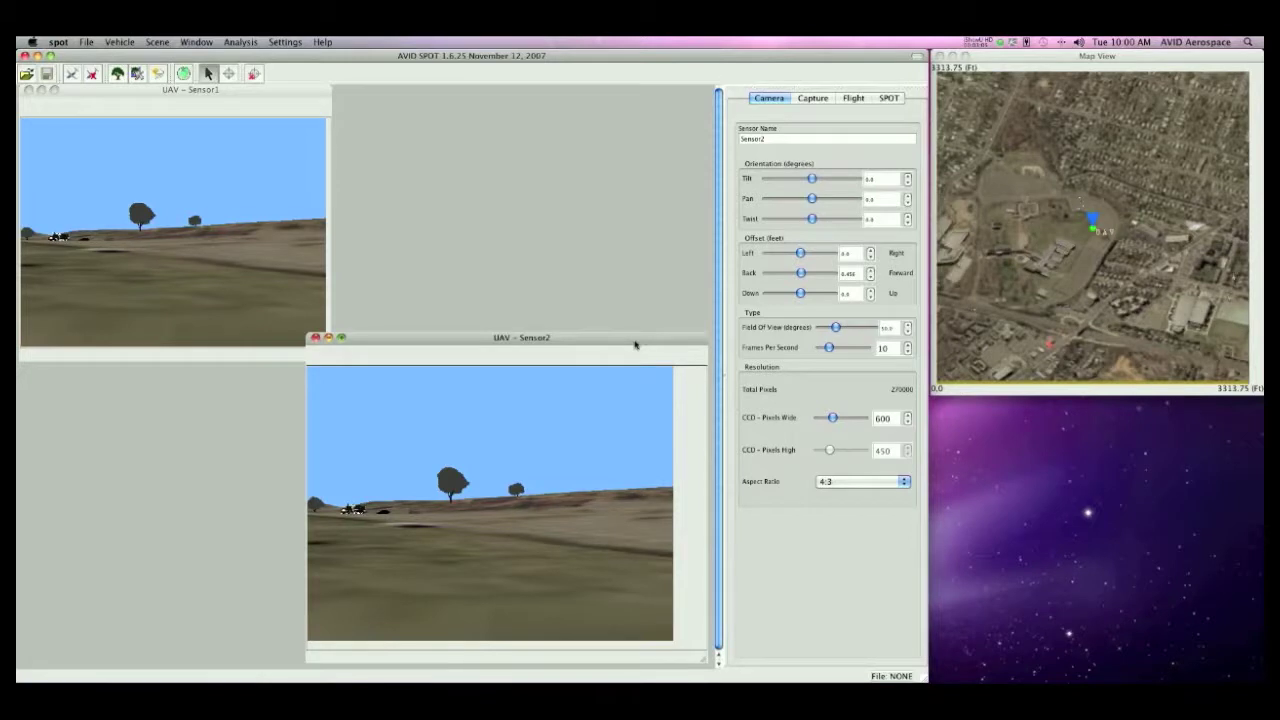
- Tilt and roll the Sensor2 camera slightly using its Camera tab sliders
{"action": "left_click", "coordinate": [760, 167]}
{"action": "left_click", "coordinate": [811, 178]}
{"action": "left_click_drag", "start_coordinate": [811, 178], "coordinate": [811, 199]}
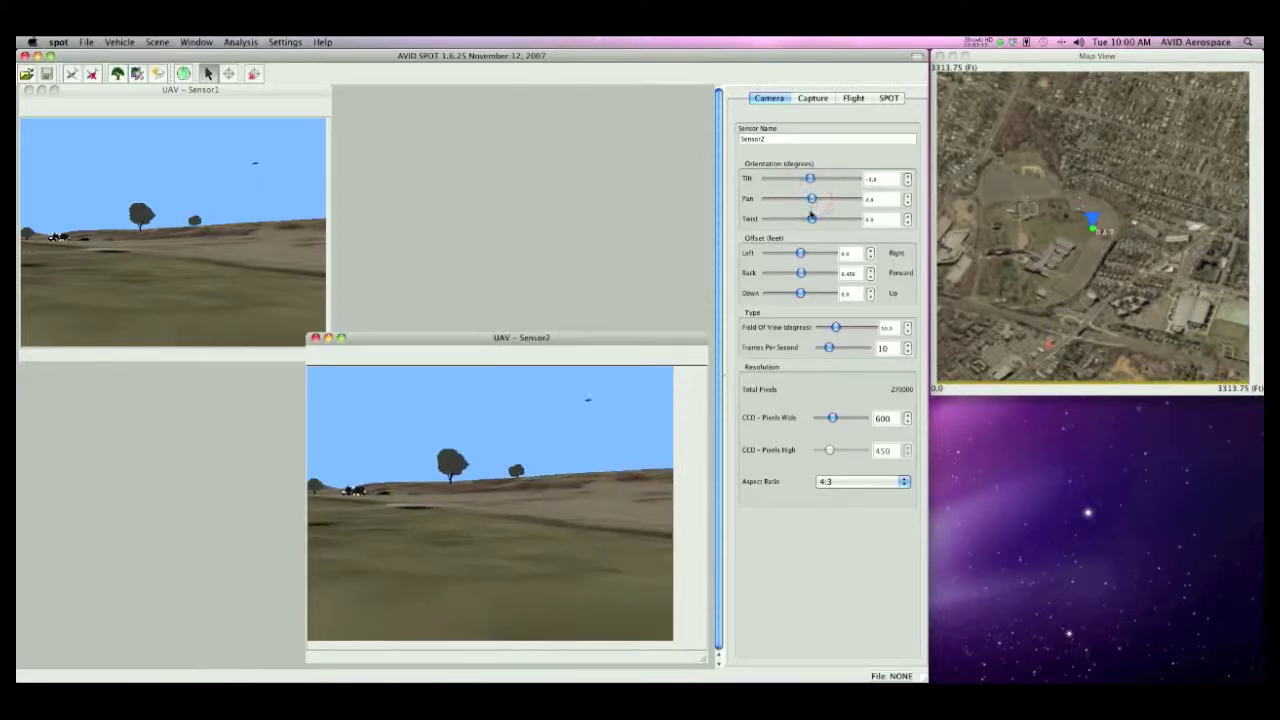
{"action": "mouse_move", "coordinate": [811, 217]}
{"action": "left_mouse_down"}
{"action": "mouse_move", "coordinate": [822, 220]}
{"action": "mouse_move", "coordinate": [811, 224]}
{"action": "left_mouse_up"}
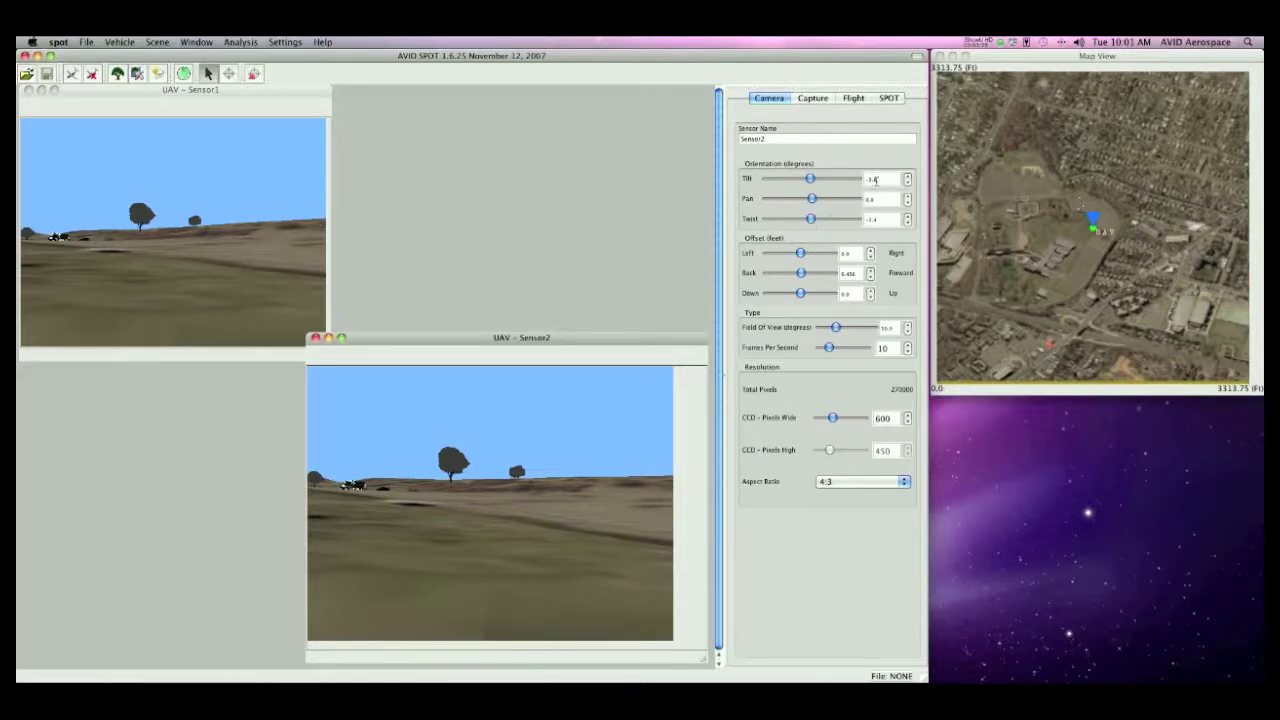
- Reset Sensor2's tilt and twist values to 0
{"action": "left_click", "coordinate": [875, 179]}
{"action": "type", "text": "0"}
{"action": "left_click", "coordinate": [880, 218]}
{"action": "type", "text": "0"}
{"action": "key", "text": "Return"}
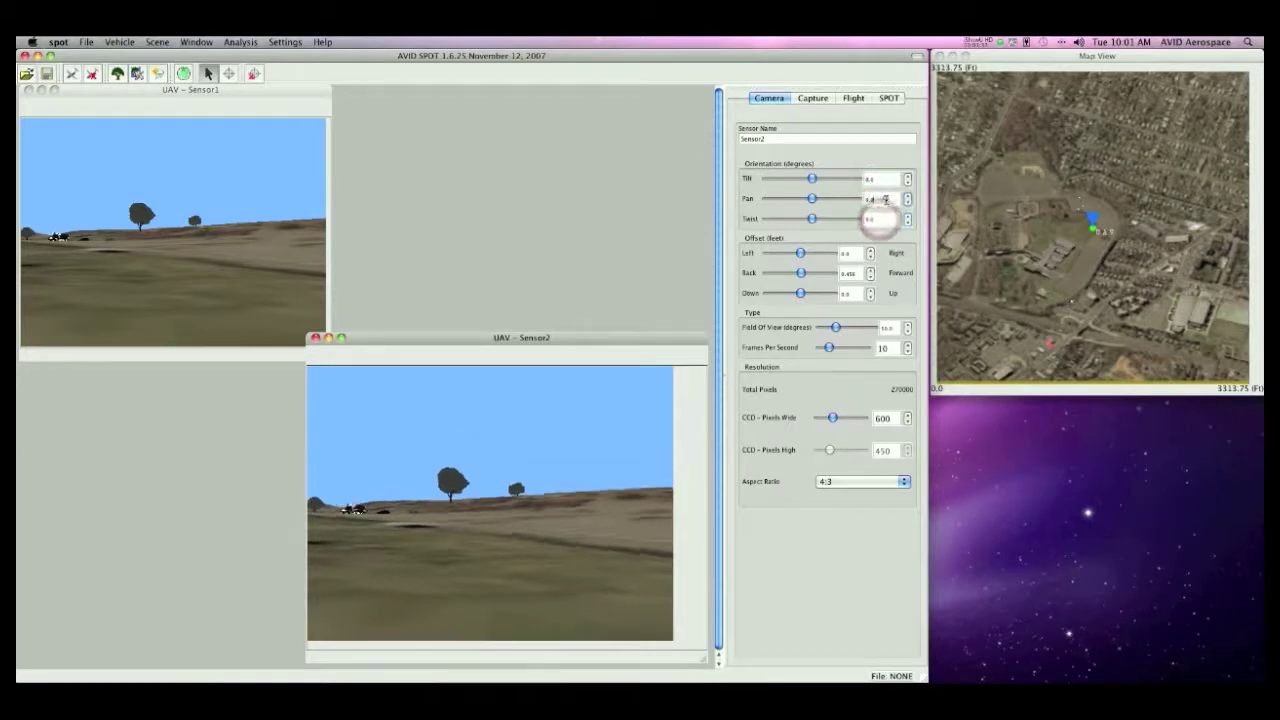
{"action": "left_click", "coordinate": [885, 199]}
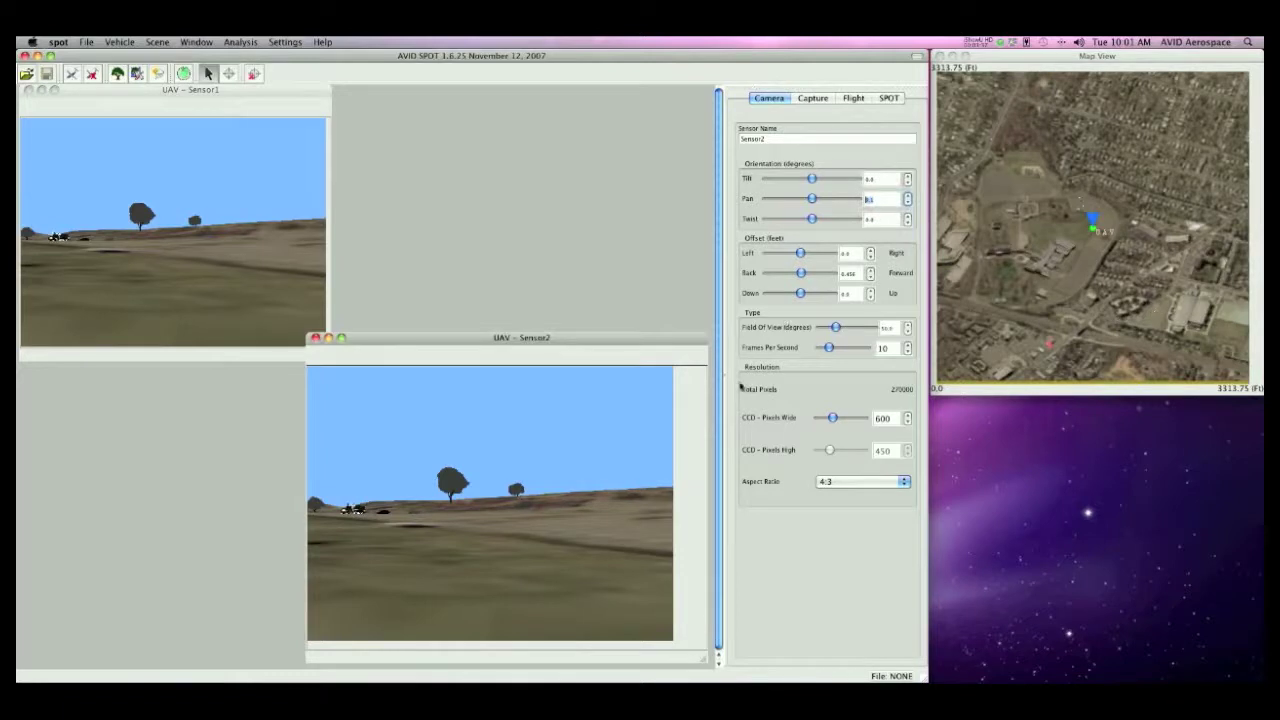
{"action": "left_click", "coordinate": [762, 241]}
- Apply a negative Back offset to Sensor2 and set its Pan to 180
{"action": "left_click", "coordinate": [841, 273]}
{"action": "key", "text": "Return"}
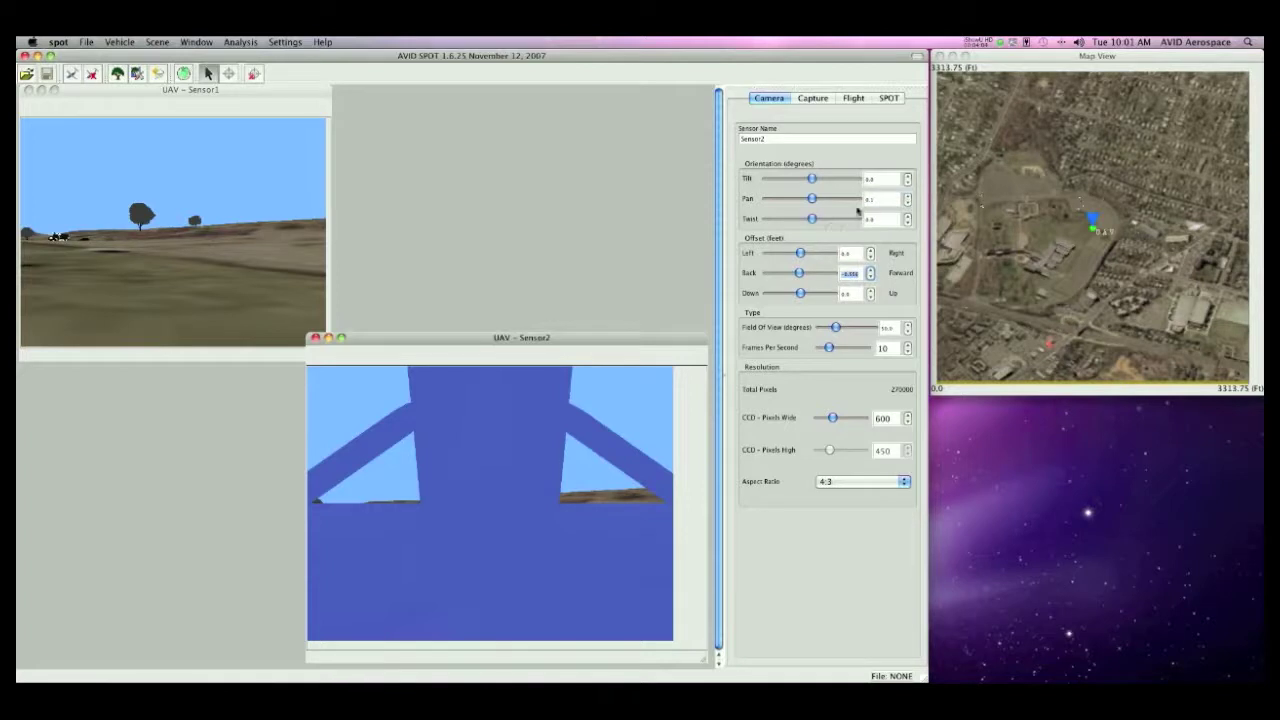
{"action": "double_click", "coordinate": [875, 199]}
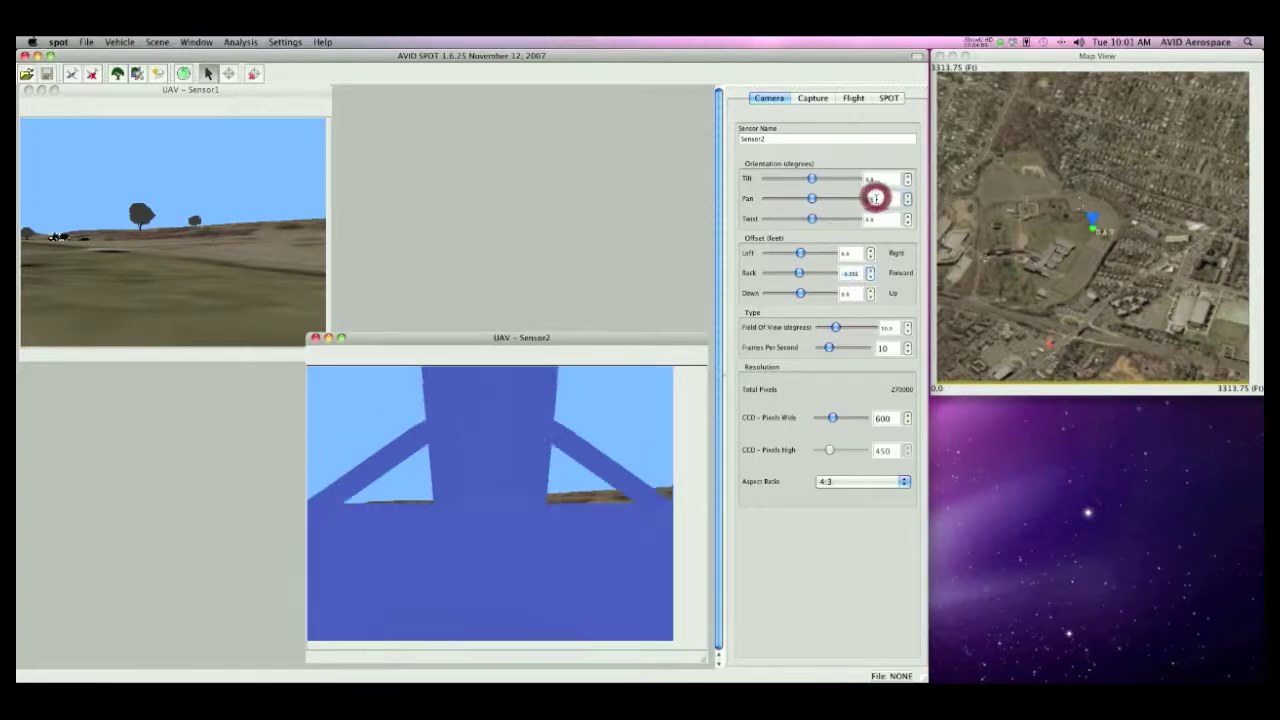
{"action": "type", "text": "180"}
{"action": "key", "text": "Return"}
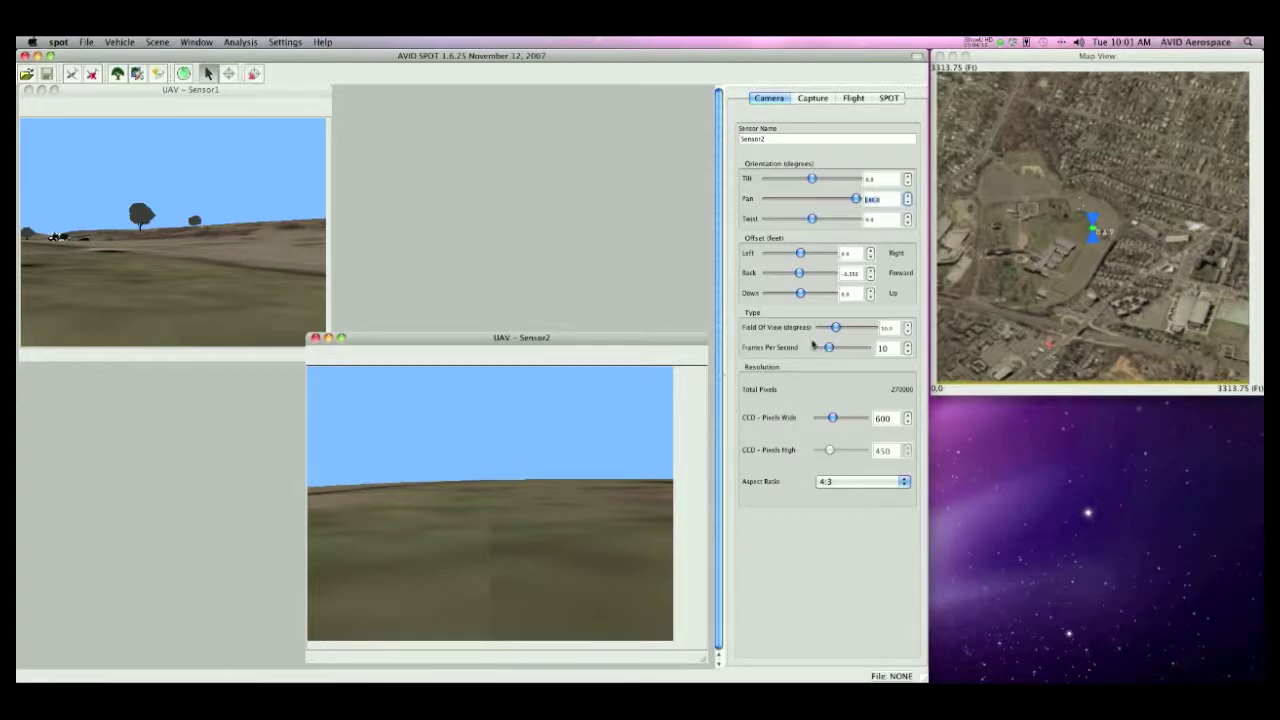
{"action": "left_click", "coordinate": [776, 333]}
- Drag Sensor2's Field Of View slider wider until buildings appear in its rear view
{"action": "mouse_move", "coordinate": [846, 328]}
{"action": "left_mouse_down"}
{"action": "mouse_move", "coordinate": [857, 329]}
{"action": "mouse_move", "coordinate": [833, 328]}
{"action": "left_mouse_up"}
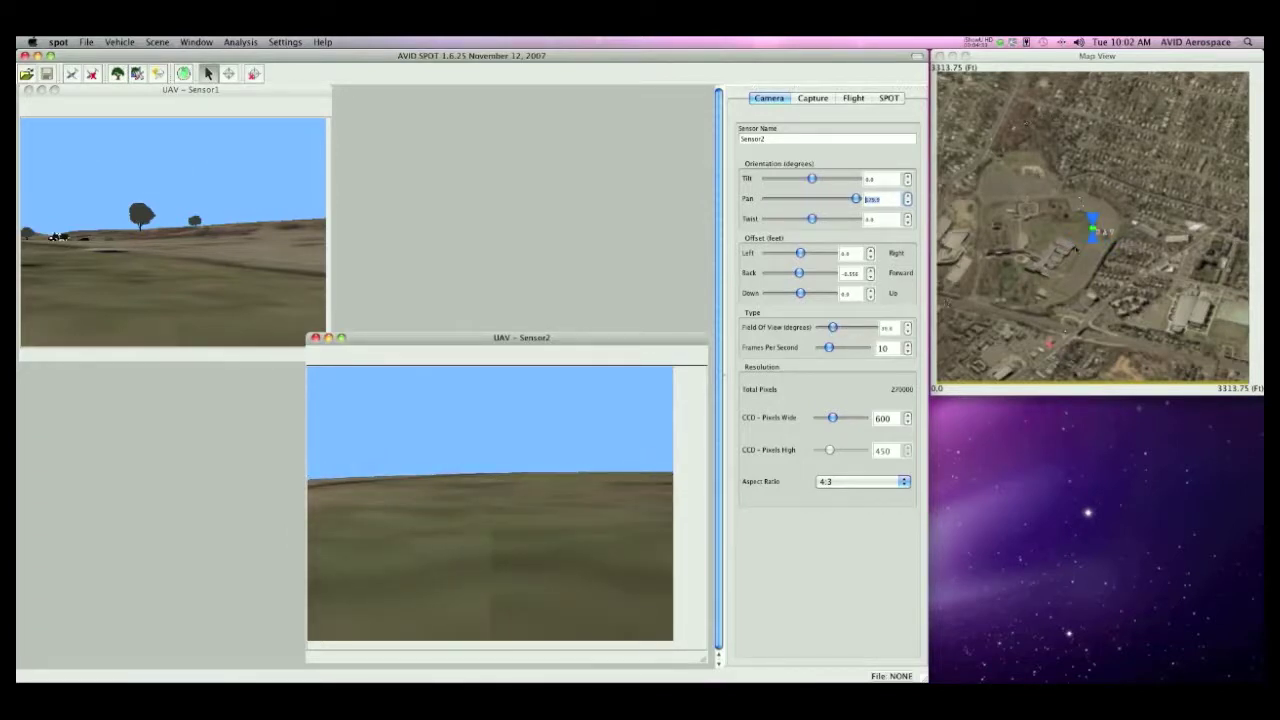
{"action": "left_click", "coordinate": [1097, 242]}
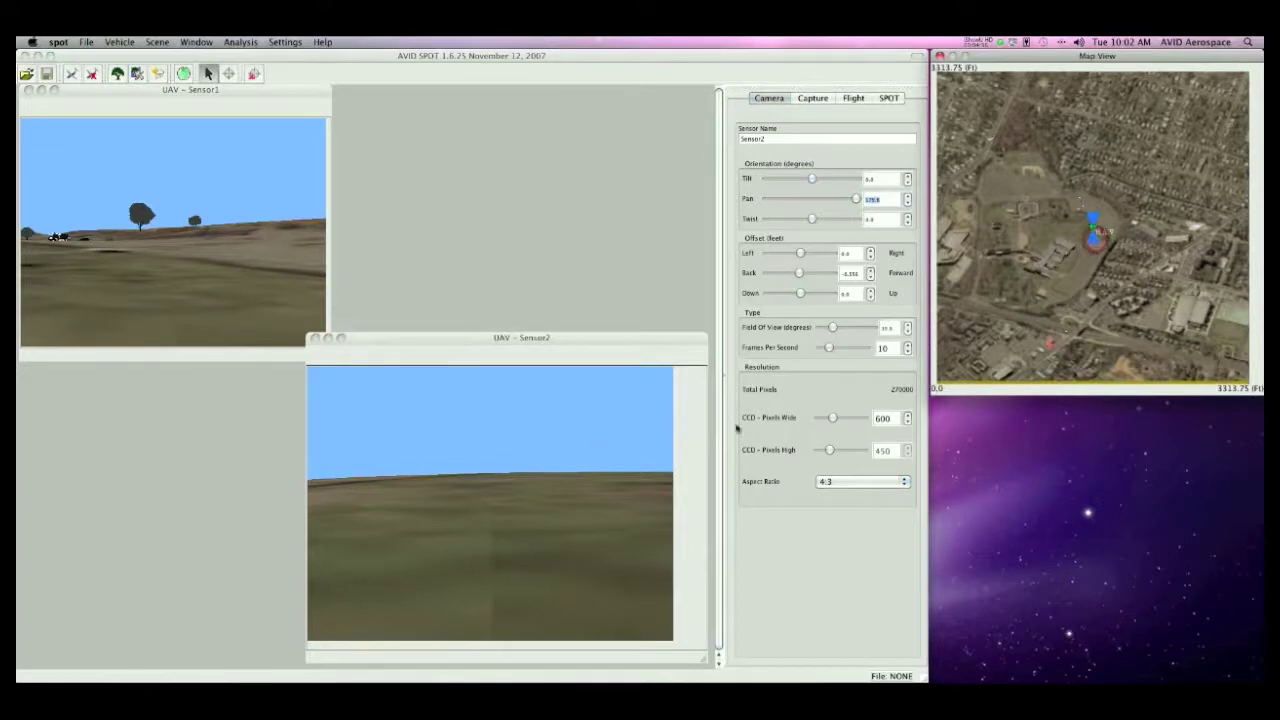
{"action": "mouse_move", "coordinate": [830, 329]}
{"action": "left_mouse_down"}
{"action": "mouse_move", "coordinate": [853, 333]}
{"action": "mouse_move", "coordinate": [840, 331]}
{"action": "left_mouse_up"}
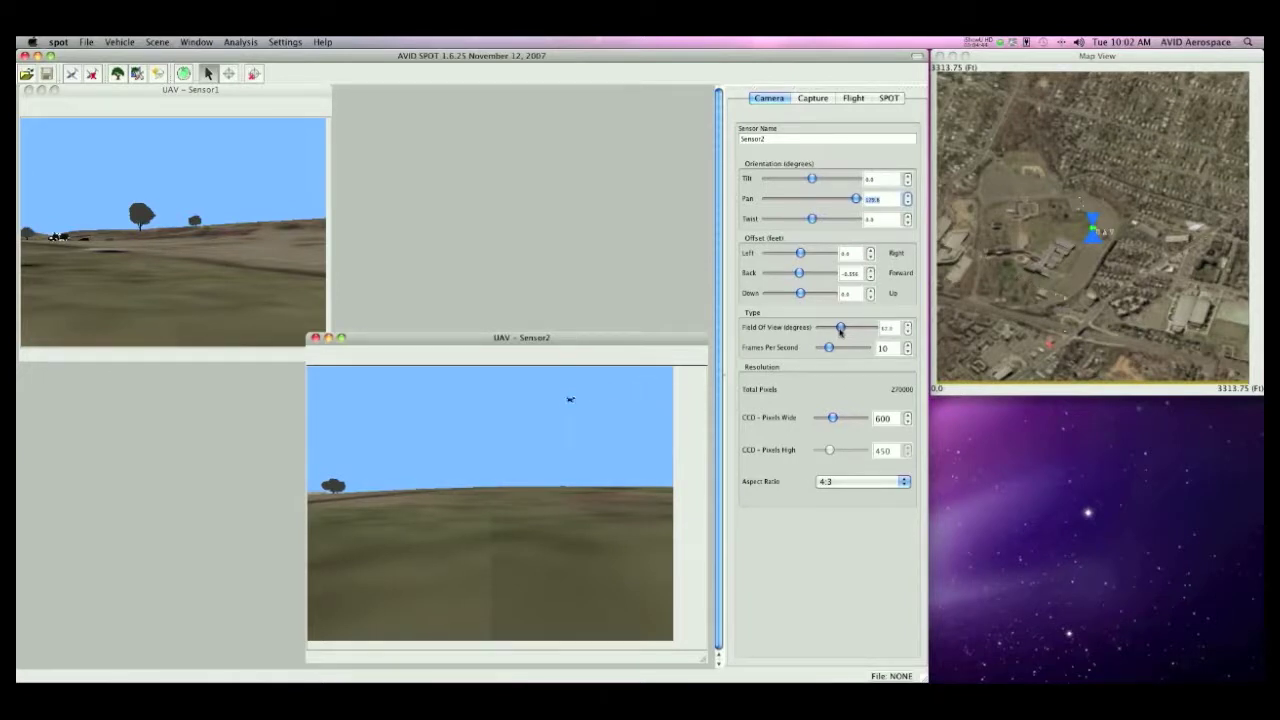
{"action": "left_click_drag", "start_coordinate": [840, 331], "coordinate": [855, 330]}
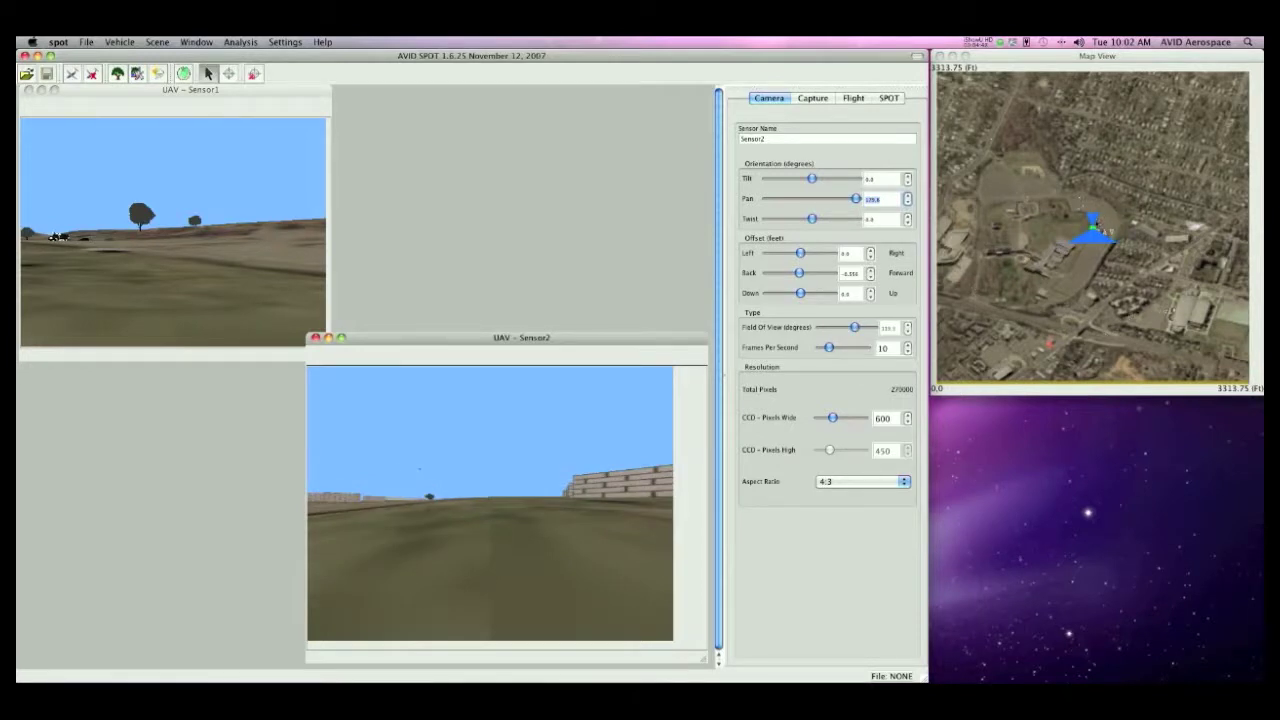
{"action": "left_click", "coordinate": [1095, 232]}
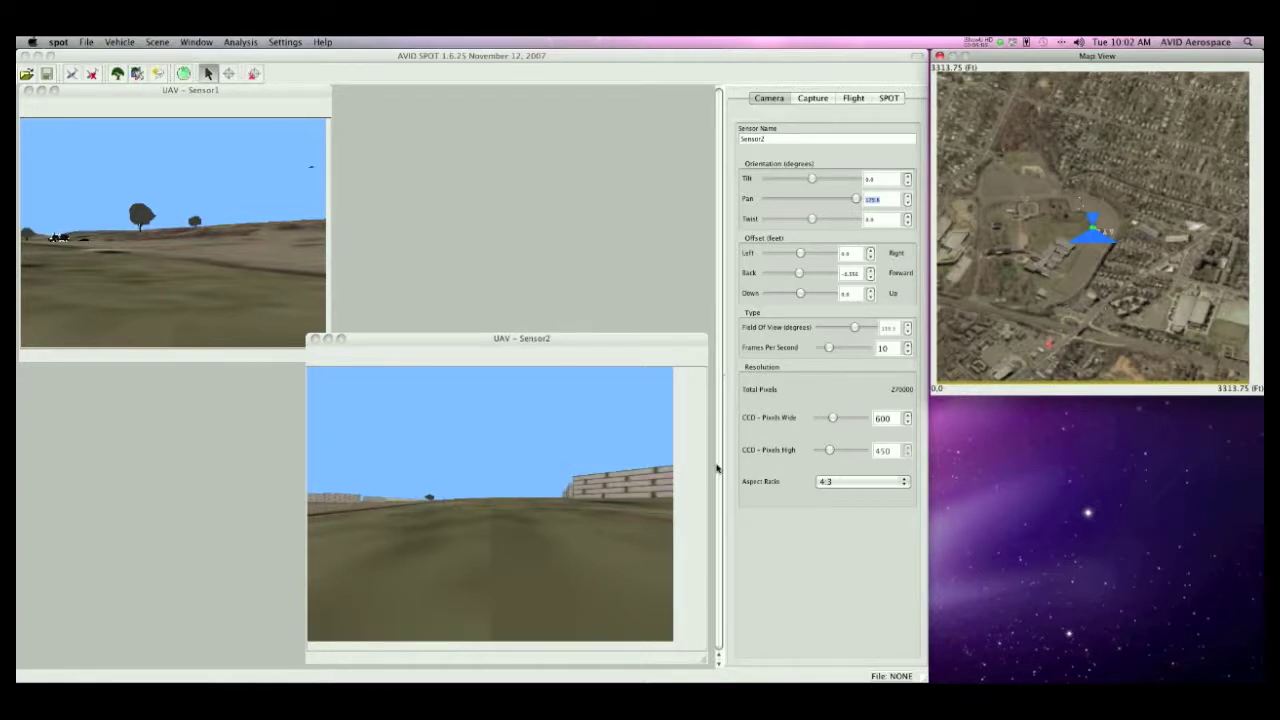
{"action": "left_click", "coordinate": [840, 482]}
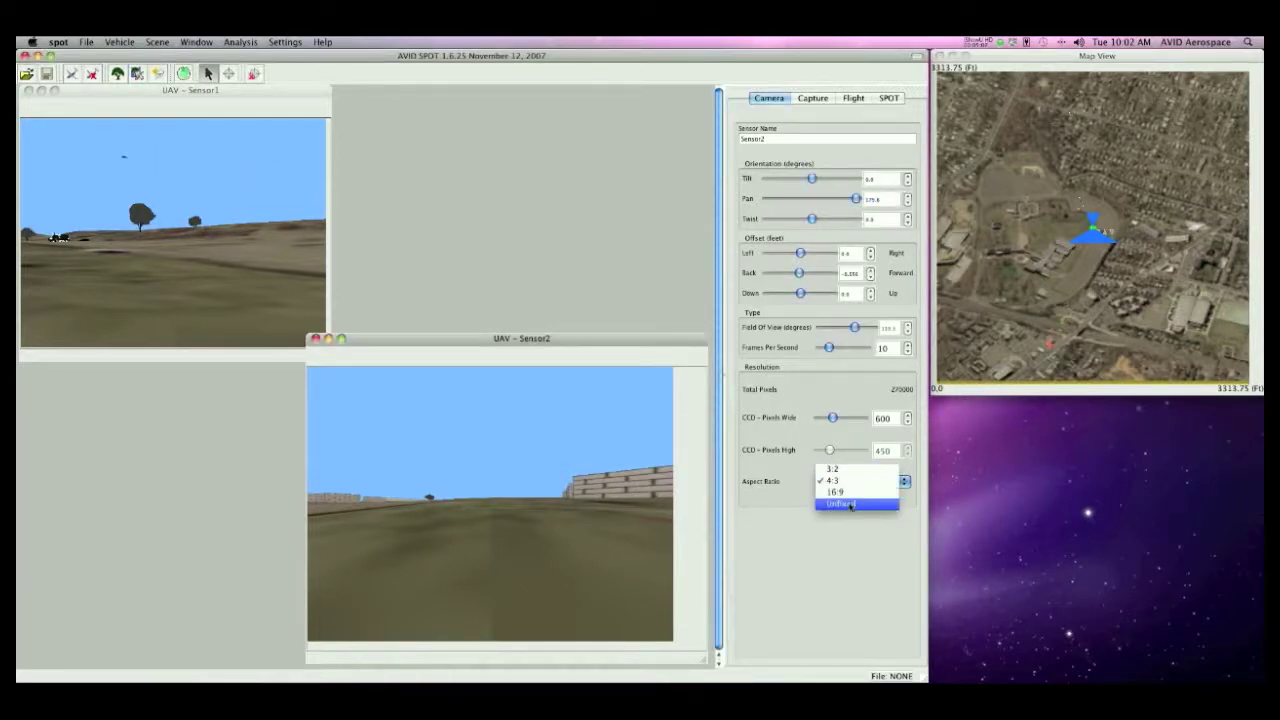
{"action": "left_click", "coordinate": [849, 505]}
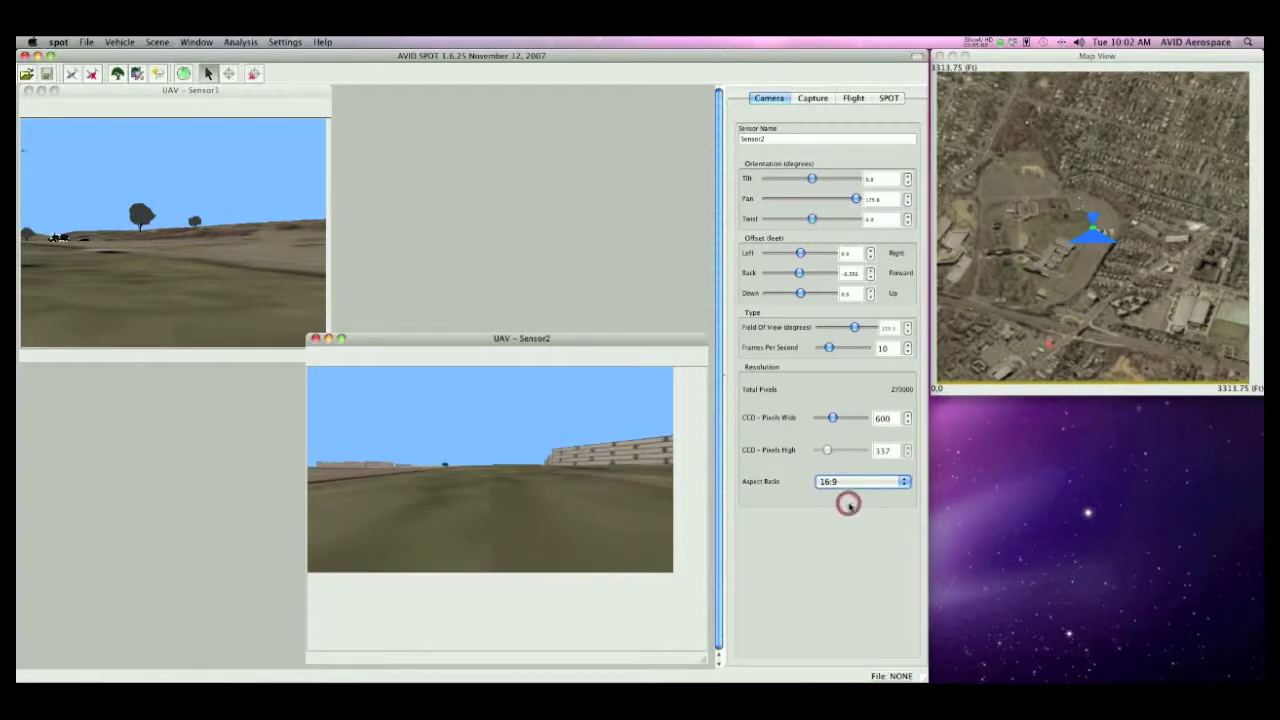
{"action": "left_click", "coordinate": [850, 486]}
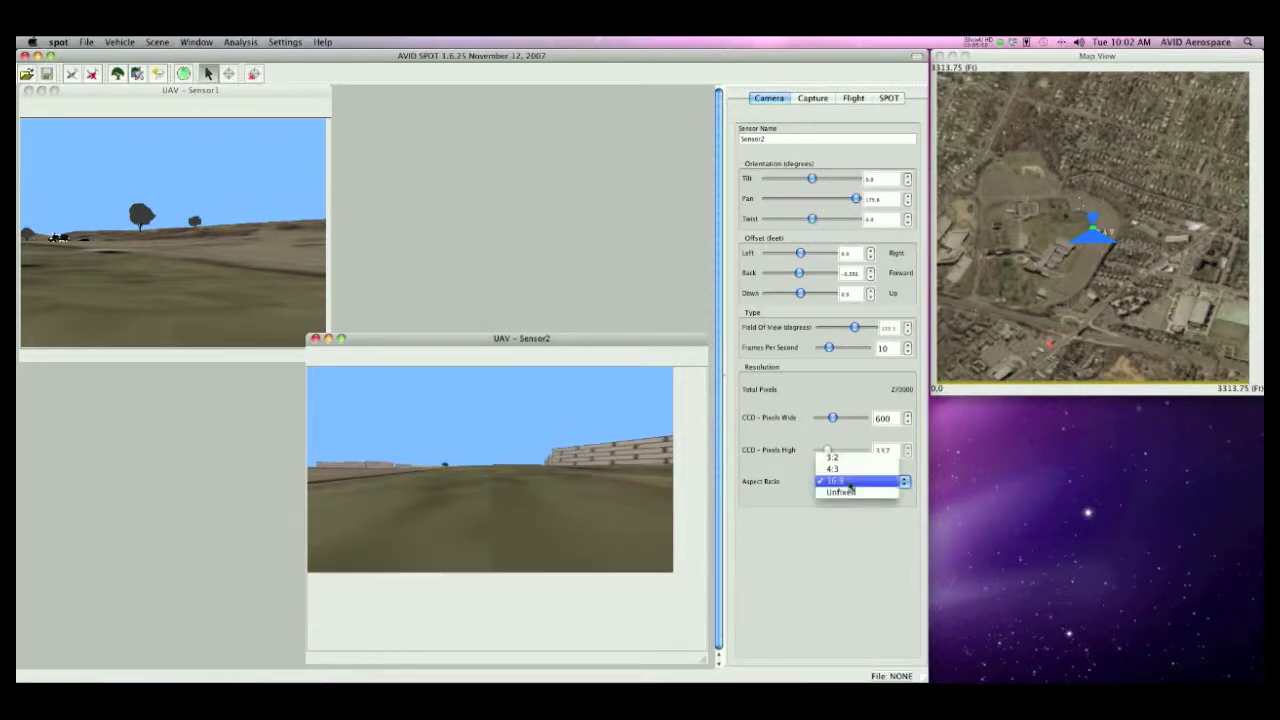
{"action": "left_click", "coordinate": [847, 484]}
{"action": "left_click", "coordinate": [849, 486]}
{"action": "left_click", "coordinate": [849, 491]}
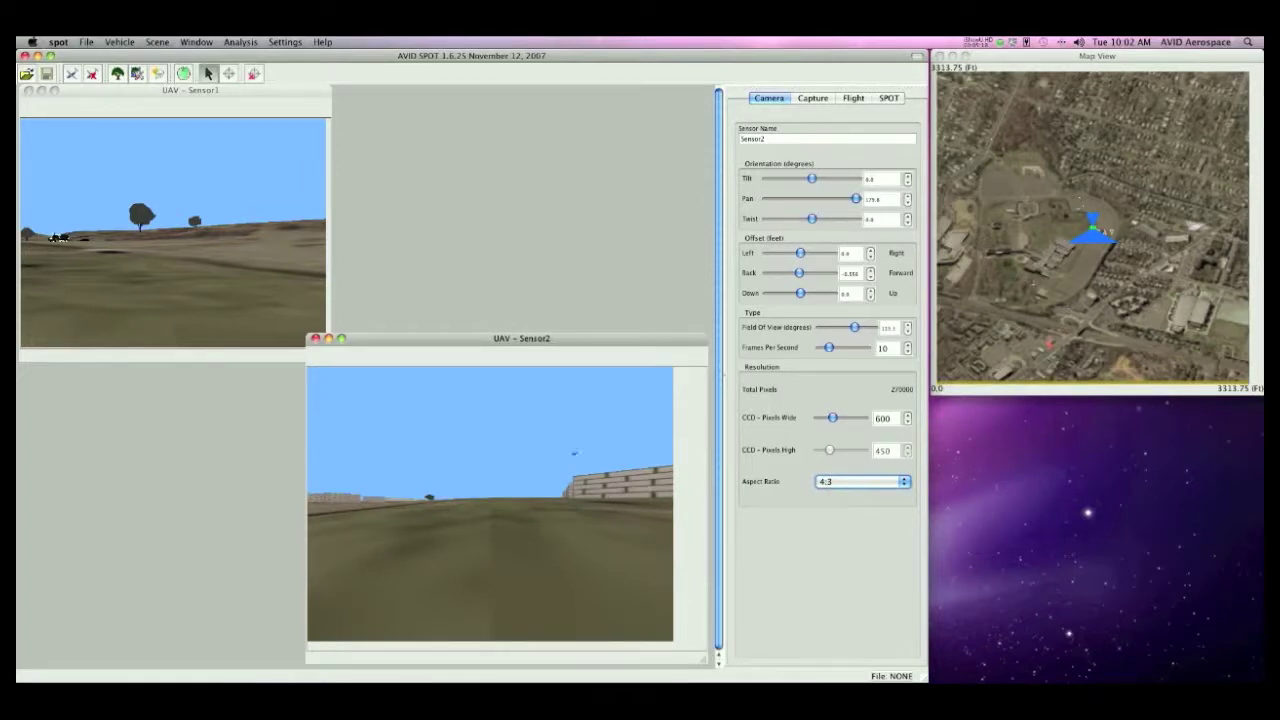
- Set Sensor2's aspect ratio to 16:9 and its CCD Pixels Wide to 668
{"action": "left_click", "coordinate": [848, 483]}
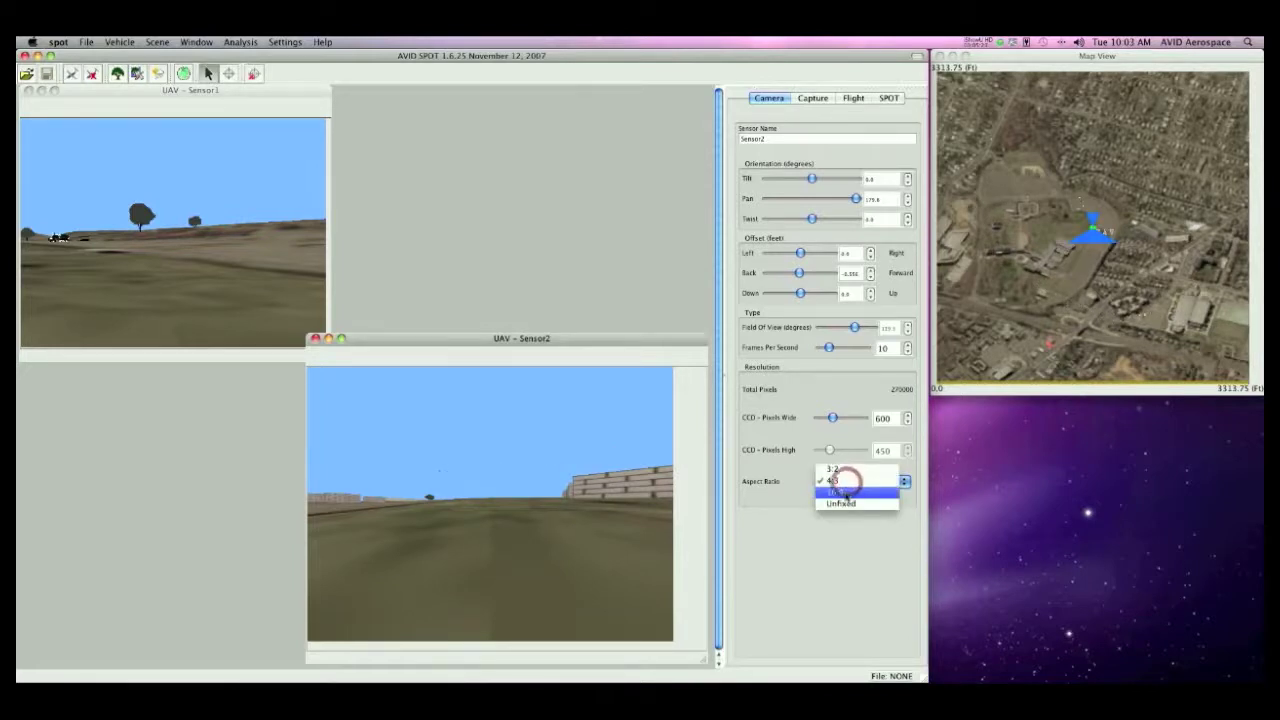
{"action": "left_click", "coordinate": [846, 493]}
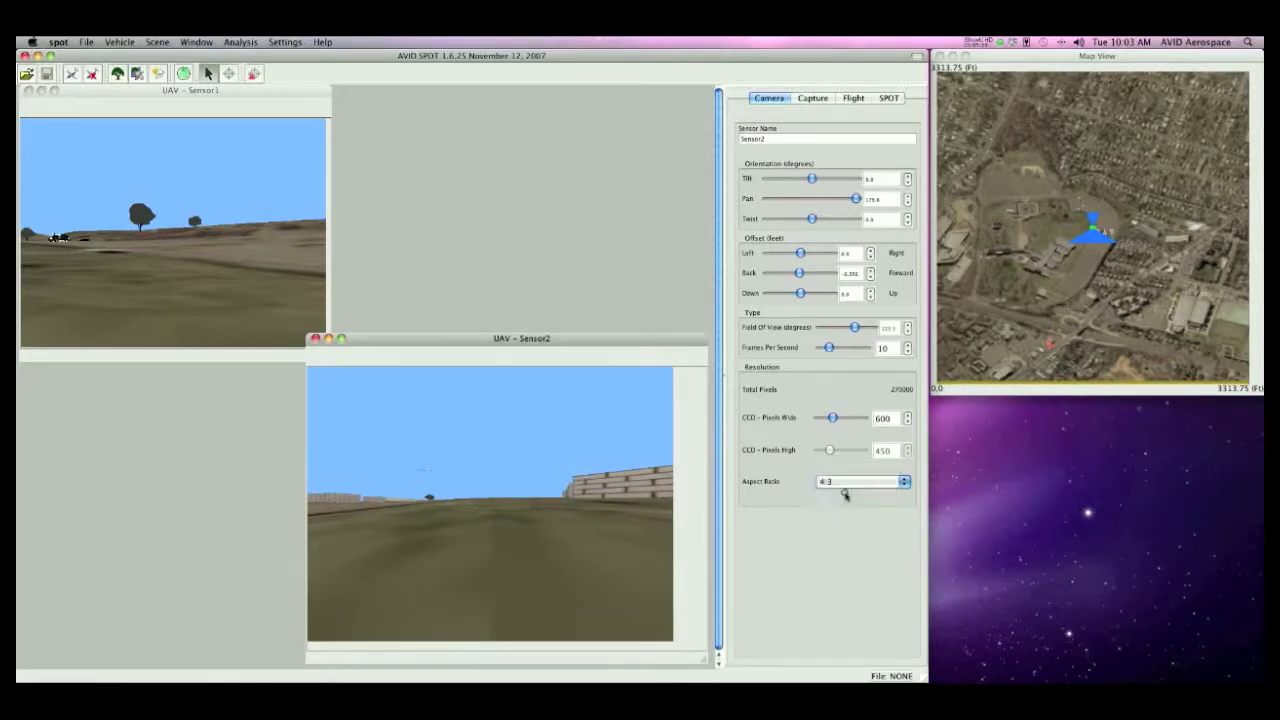
{"action": "left_click", "coordinate": [887, 418]}
{"action": "type", "text": "668"}
{"action": "key", "text": "Return"}
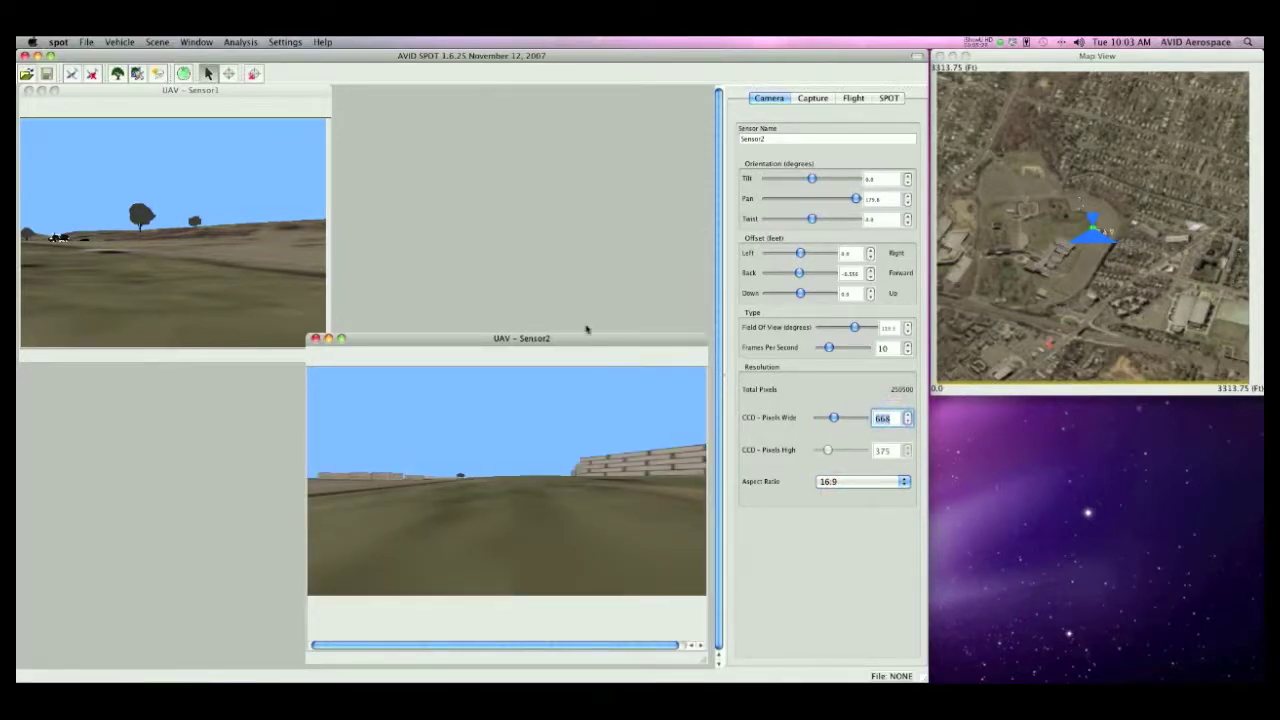
- Move and resize the Sensor2 view window down and right
{"action": "left_click_drag", "start_coordinate": [586, 345], "coordinate": [541, 347]}
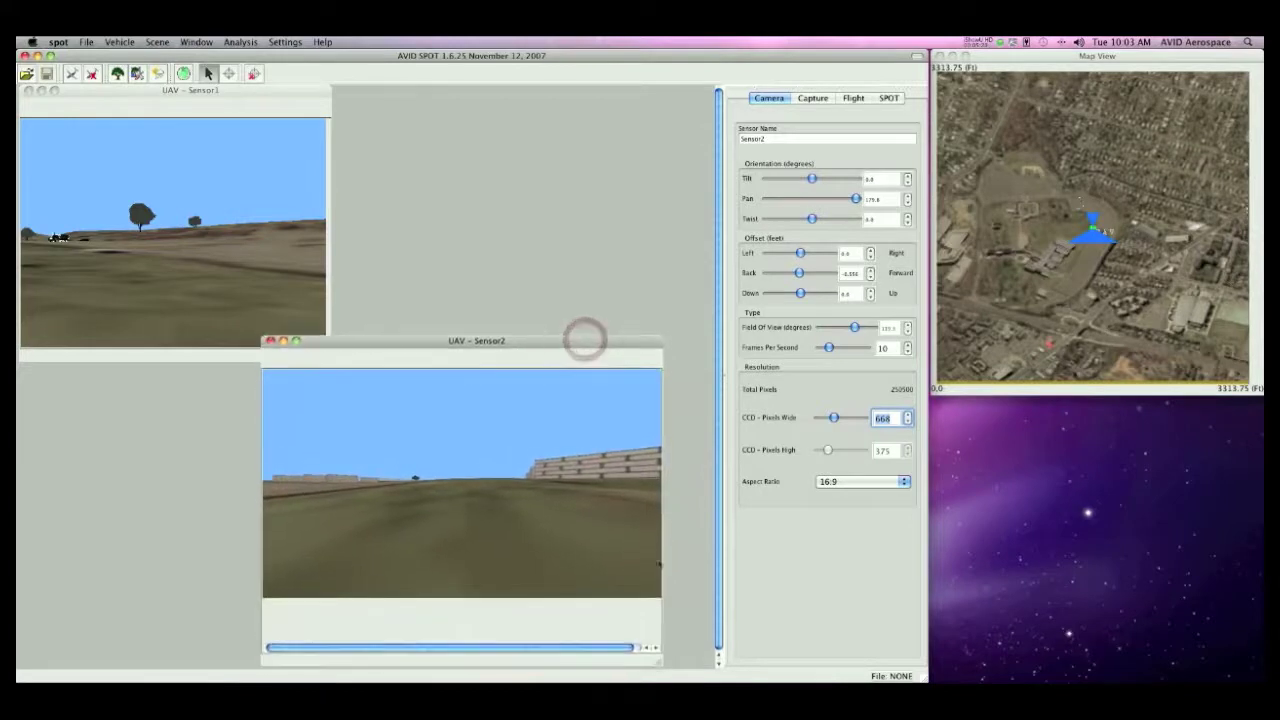
{"action": "left_click_drag", "start_coordinate": [655, 664], "coordinate": [674, 612]}
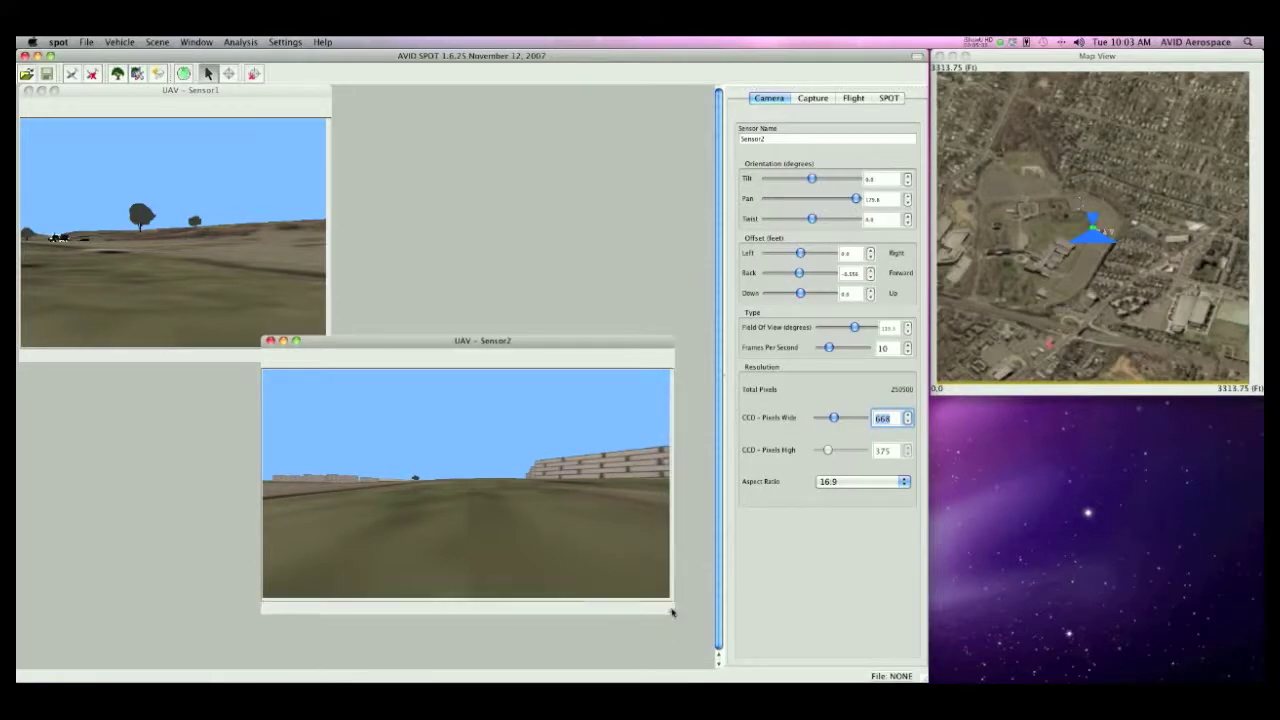
{"action": "left_click_drag", "start_coordinate": [566, 345], "coordinate": [580, 395]}
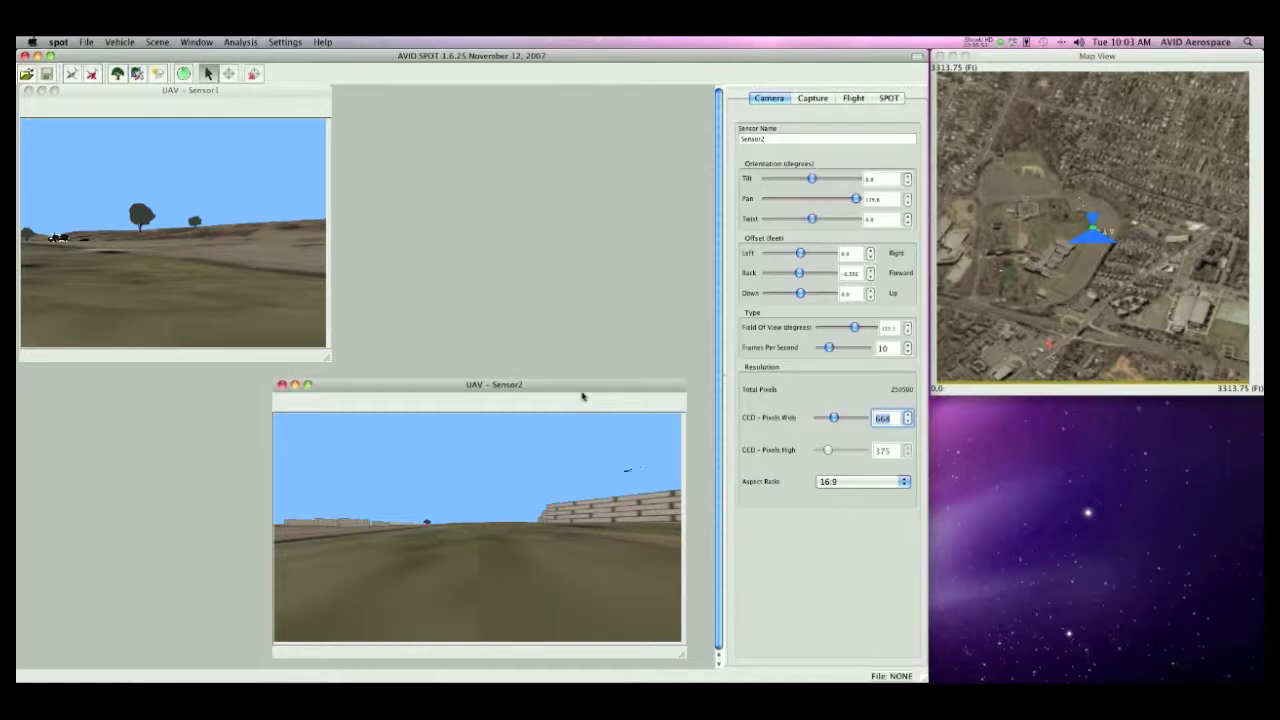
{"action": "left_click", "coordinate": [164, 43]}
- Enter Terrain Edit Mode, move Scene Edit to the right, and select tree_cluster_13.3ds_3
{"action": "mouse_move", "coordinate": [161, 57]}
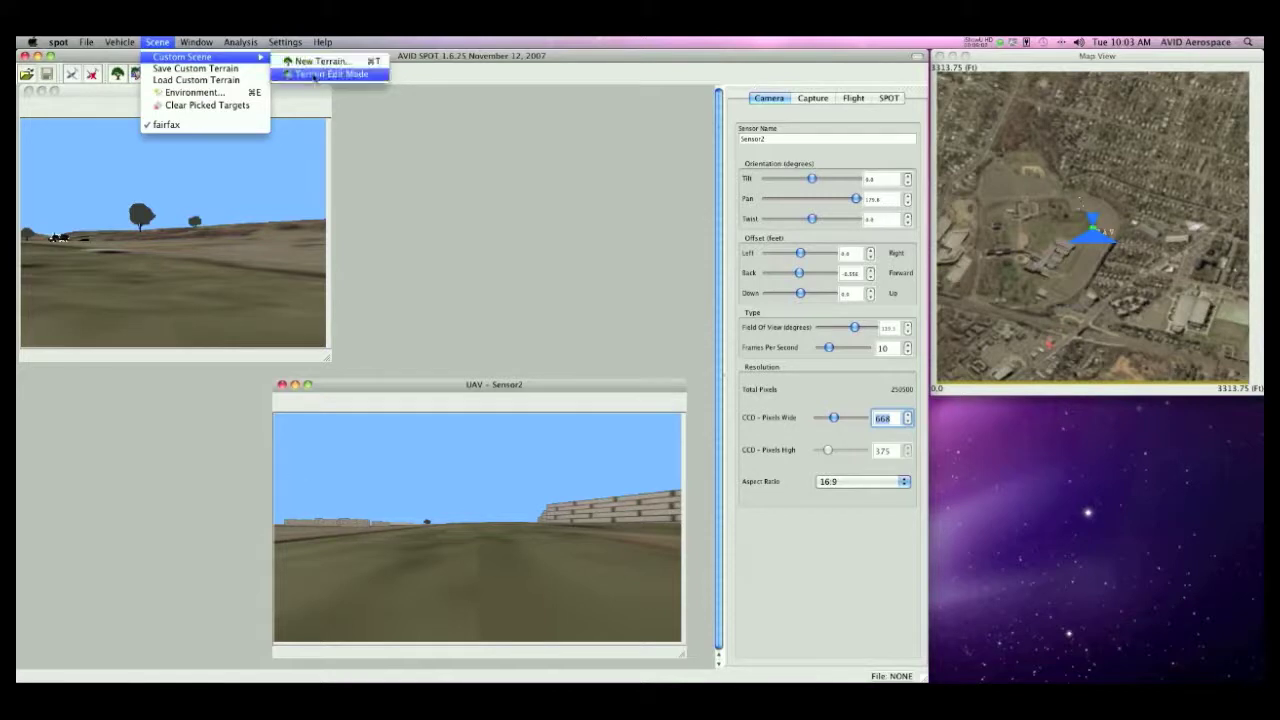
{"action": "left_click", "coordinate": [315, 75]}
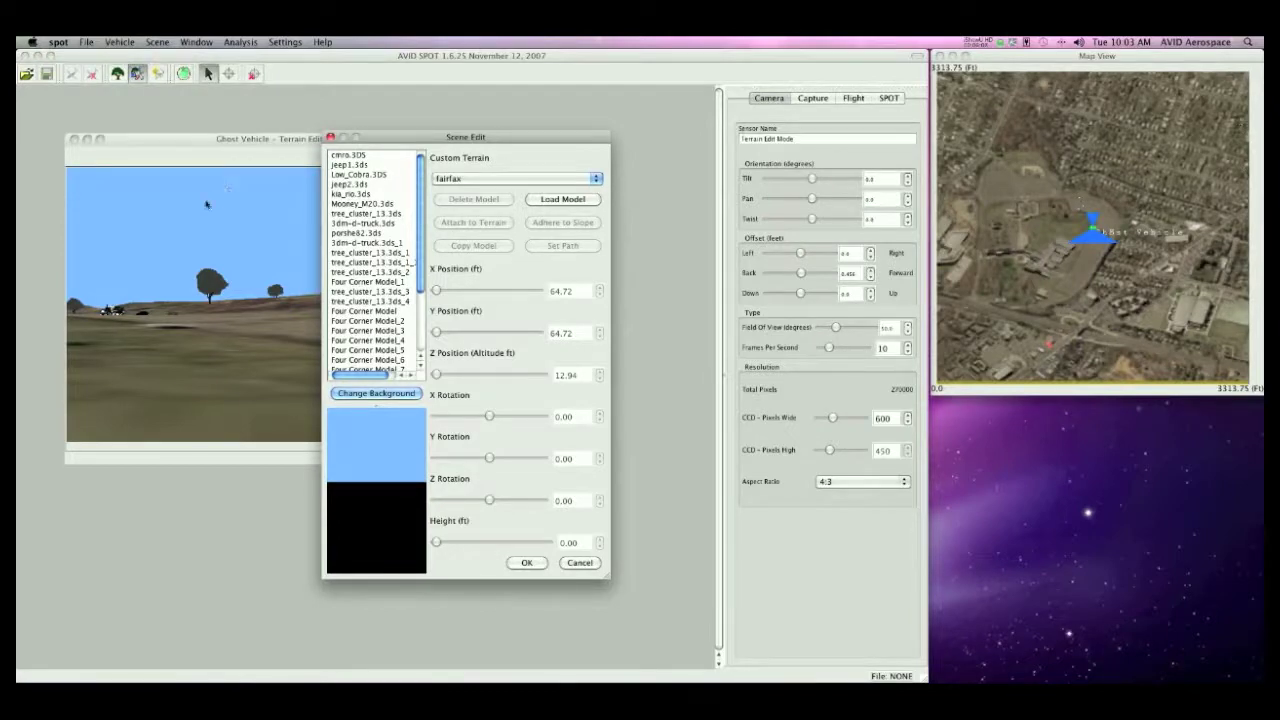
{"action": "left_click_drag", "start_coordinate": [411, 139], "coordinate": [757, 188]}
{"action": "left_click", "coordinate": [690, 340]}
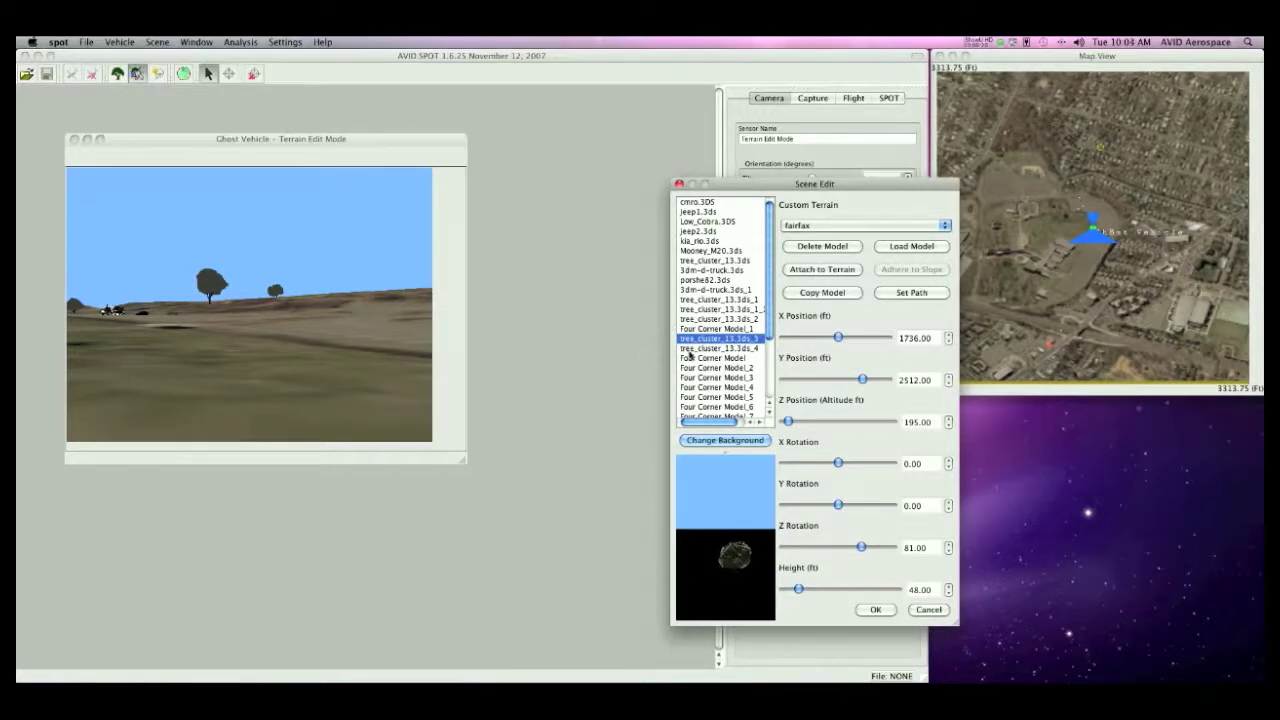
- Browse the porsche82 and Four Corner models, then rotate the ghost view toward the brick building
{"action": "left_click", "coordinate": [709, 280]}
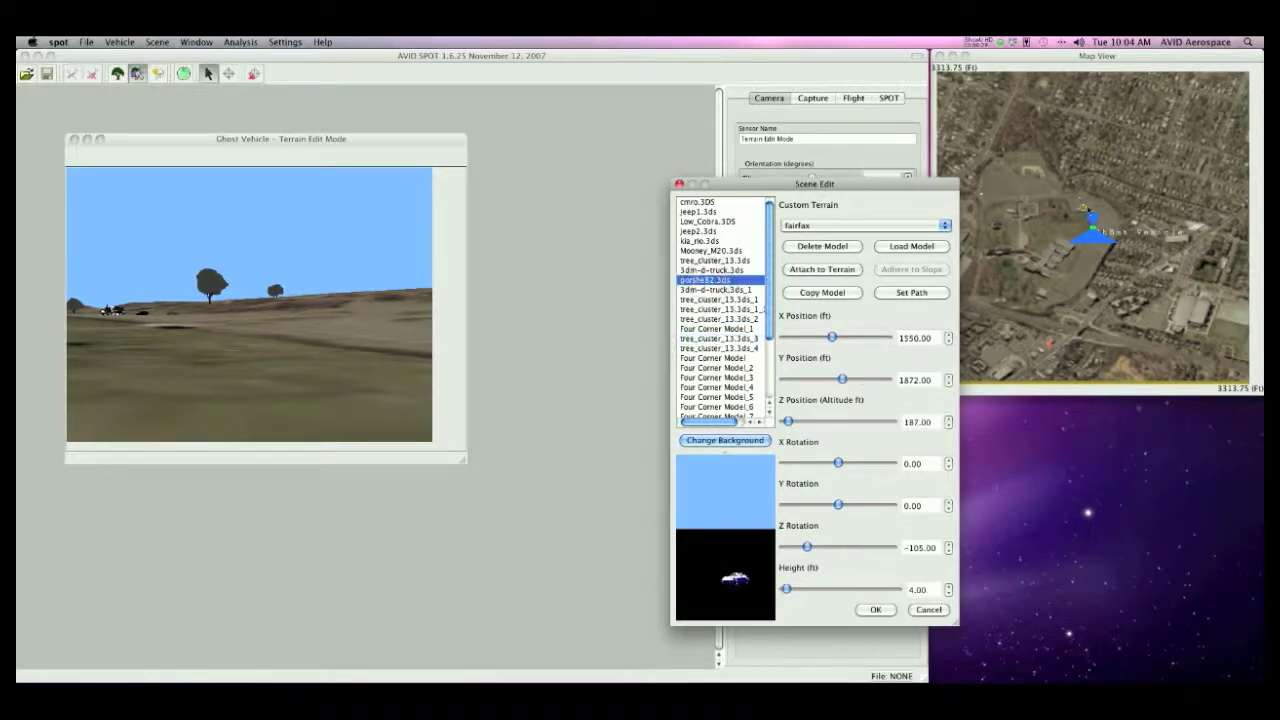
{"action": "left_click", "coordinate": [717, 410]}
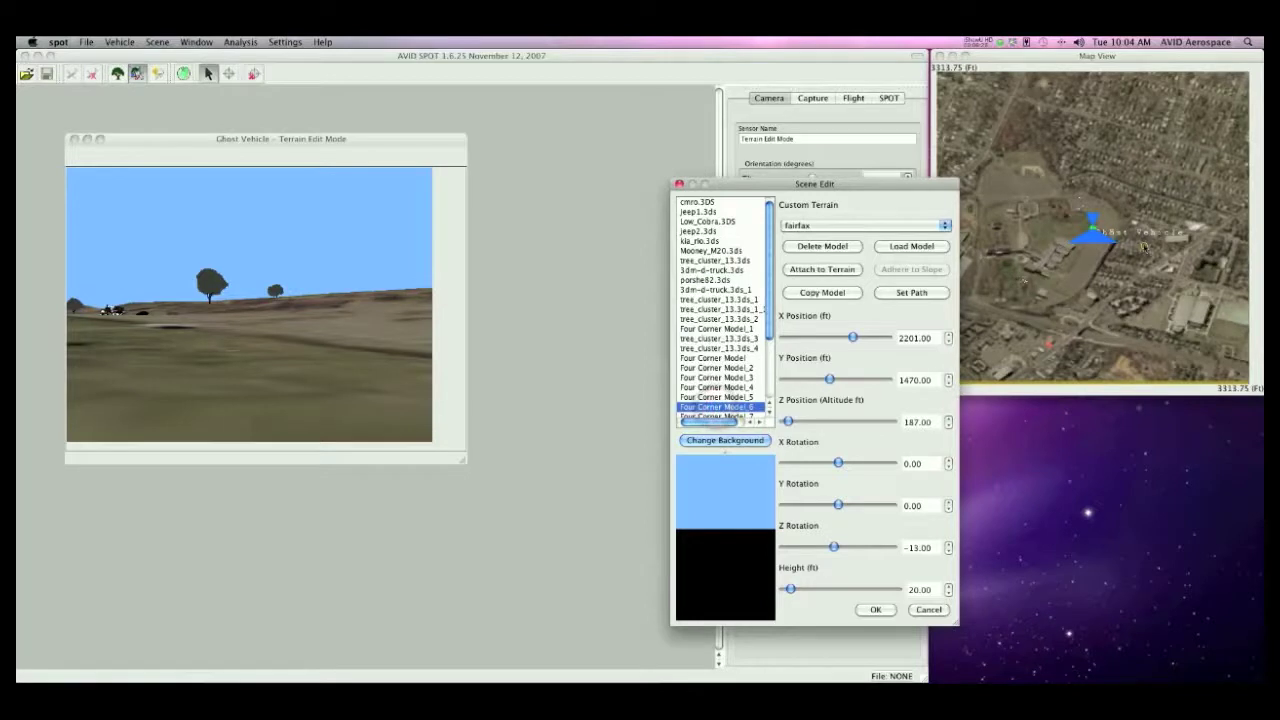
{"action": "left_click", "coordinate": [697, 415]}
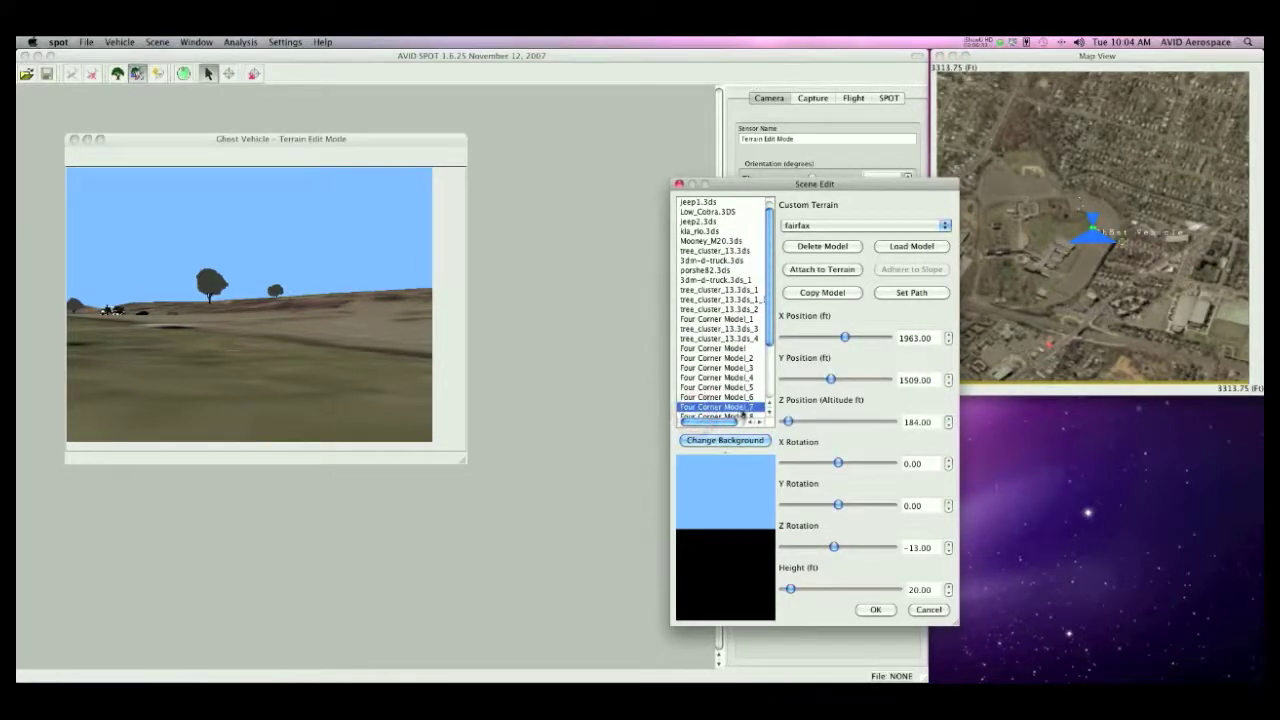
{"action": "scroll", "coordinate": [743, 413], "scroll_direction": "up", "scroll_amount": 1}
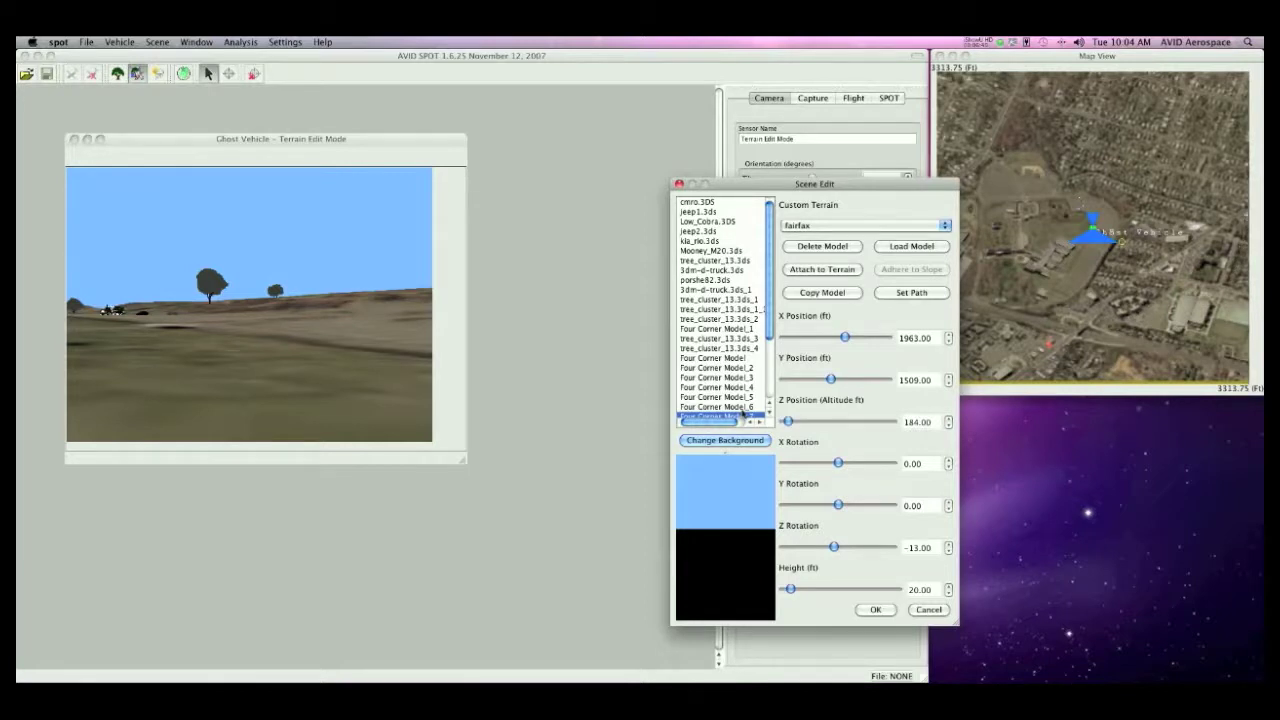
{"action": "scroll", "coordinate": [735, 400], "scroll_direction": "down", "scroll_amount": 2}
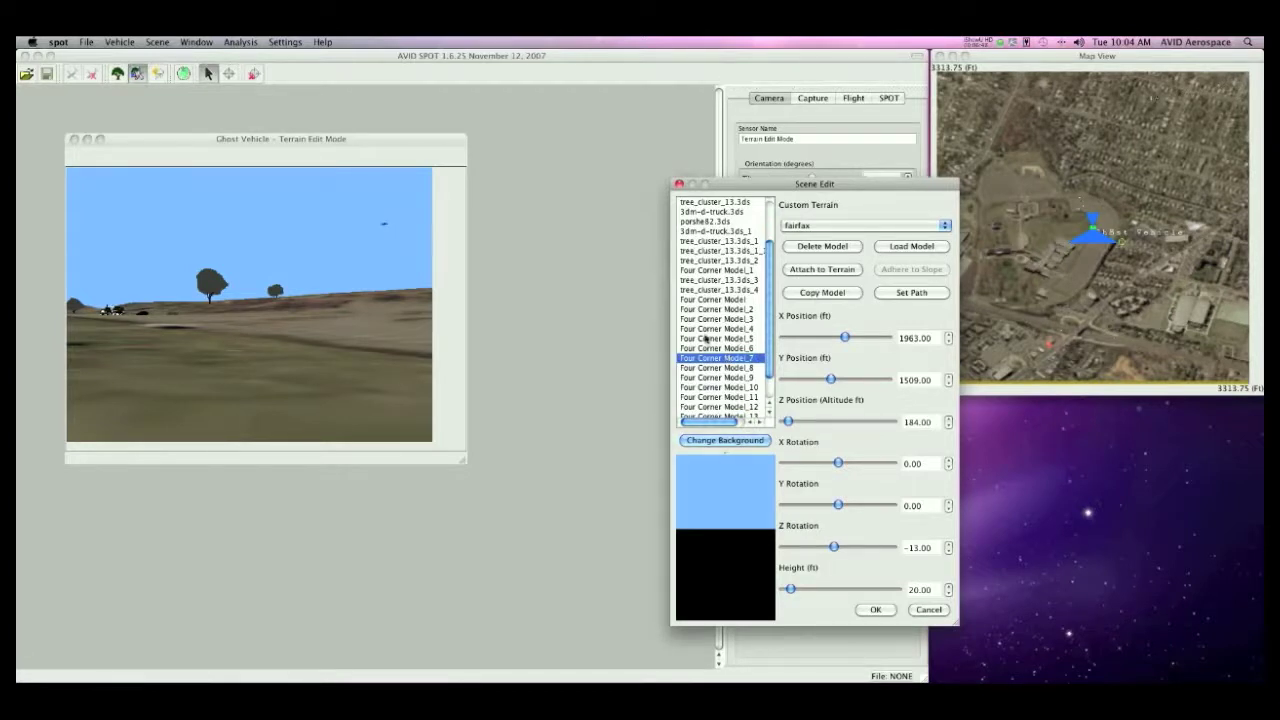
{"action": "left_click", "coordinate": [665, 332]}
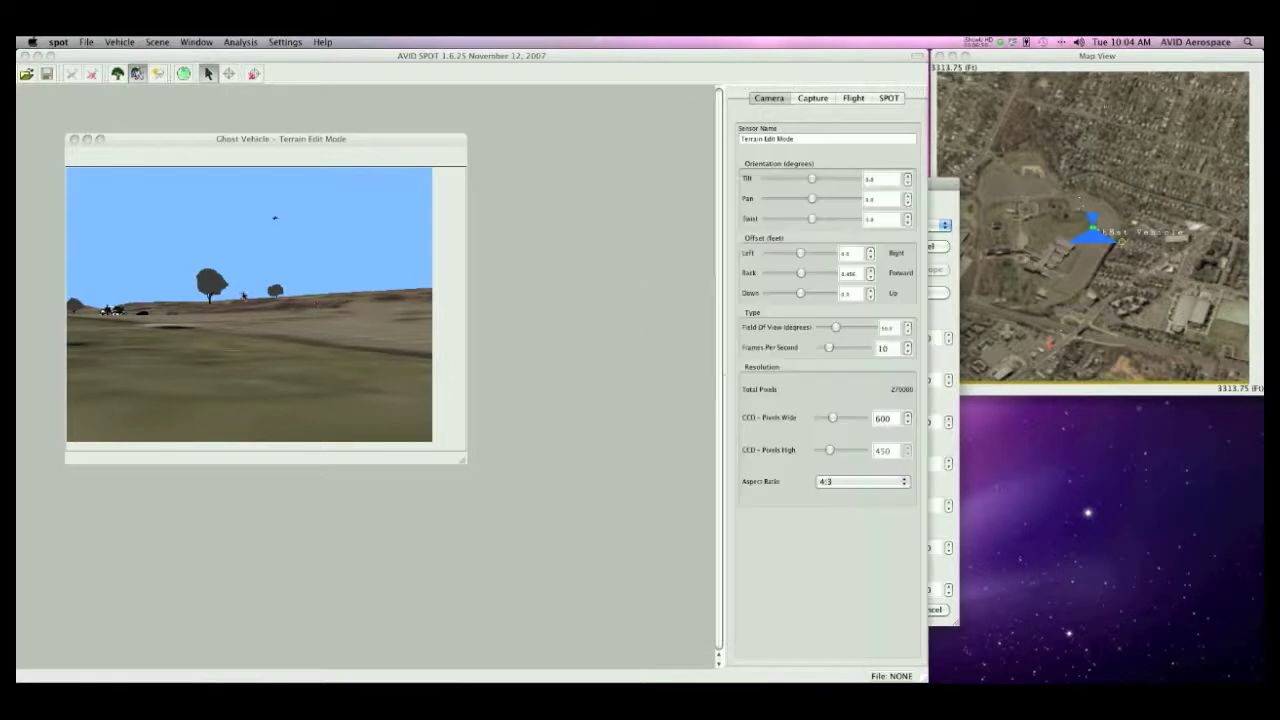
{"action": "left_click_drag", "start_coordinate": [244, 296], "coordinate": [337, 294]}
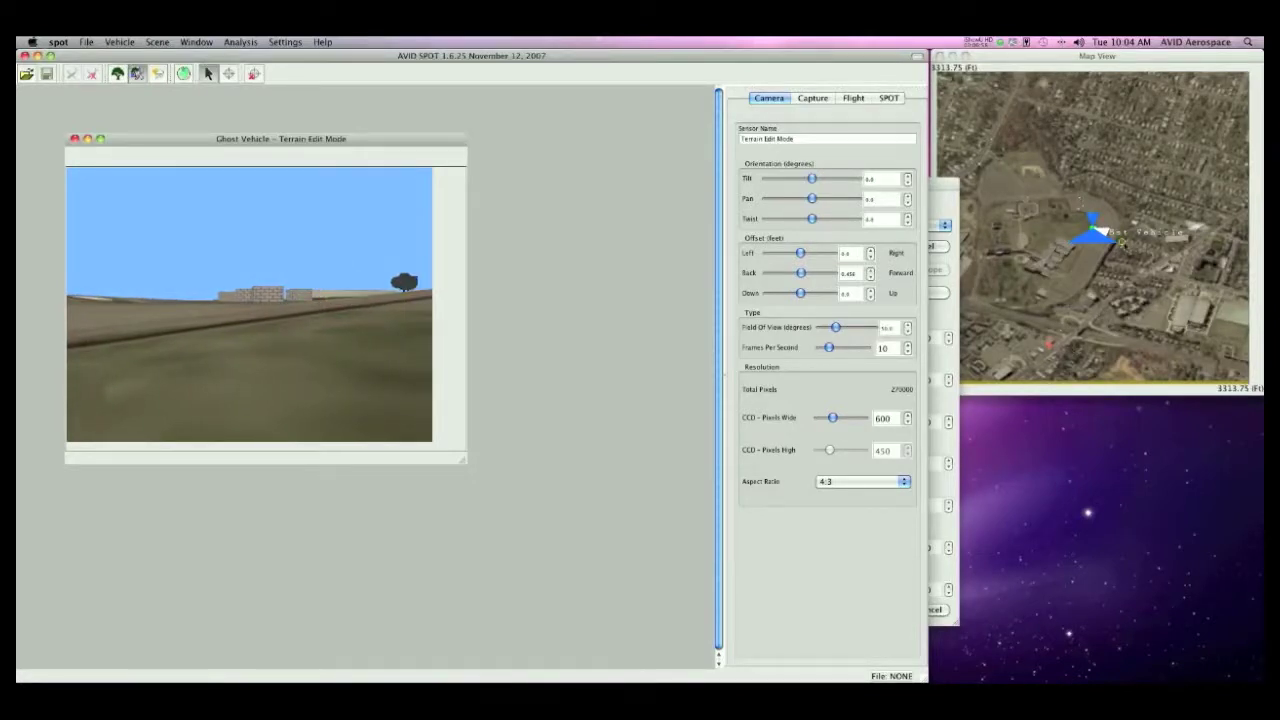
- Move Four Corner Model_7 to X 1948, Y 1515, rotate it 7, -9, -7, height 20 ft
{"action": "double_click", "coordinate": [1110, 238]}
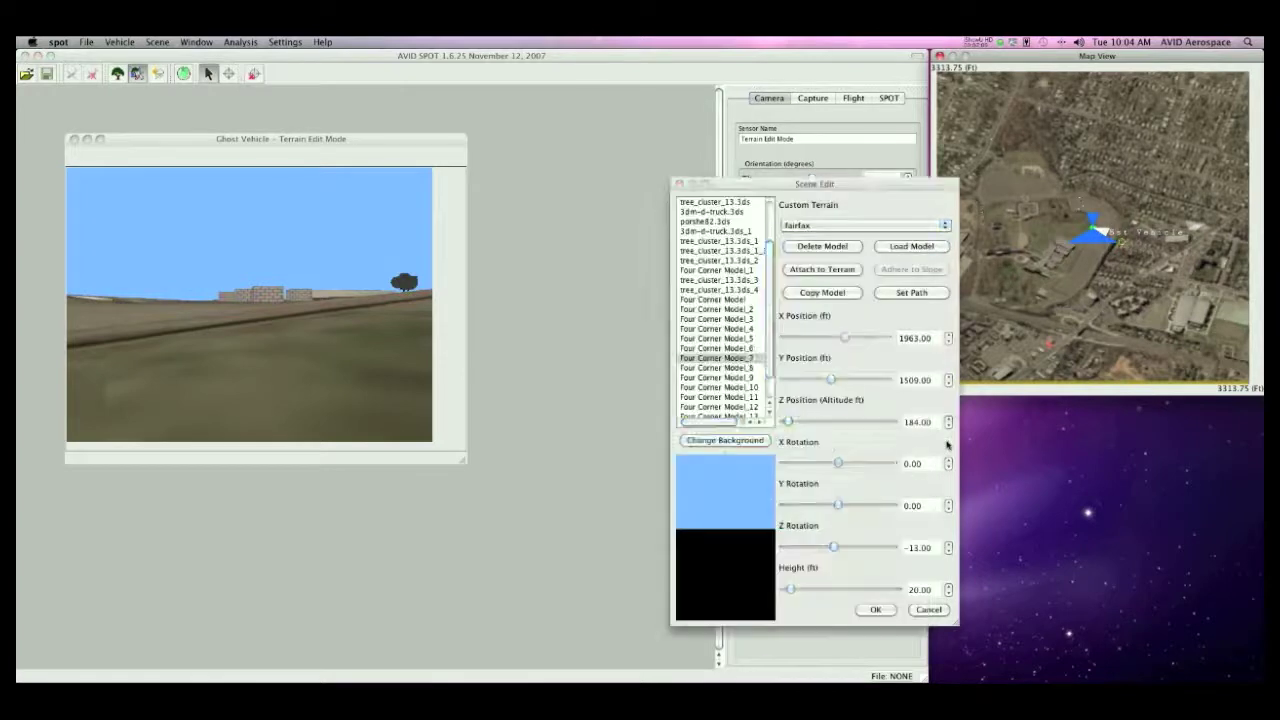
{"action": "left_click", "coordinate": [943, 437]}
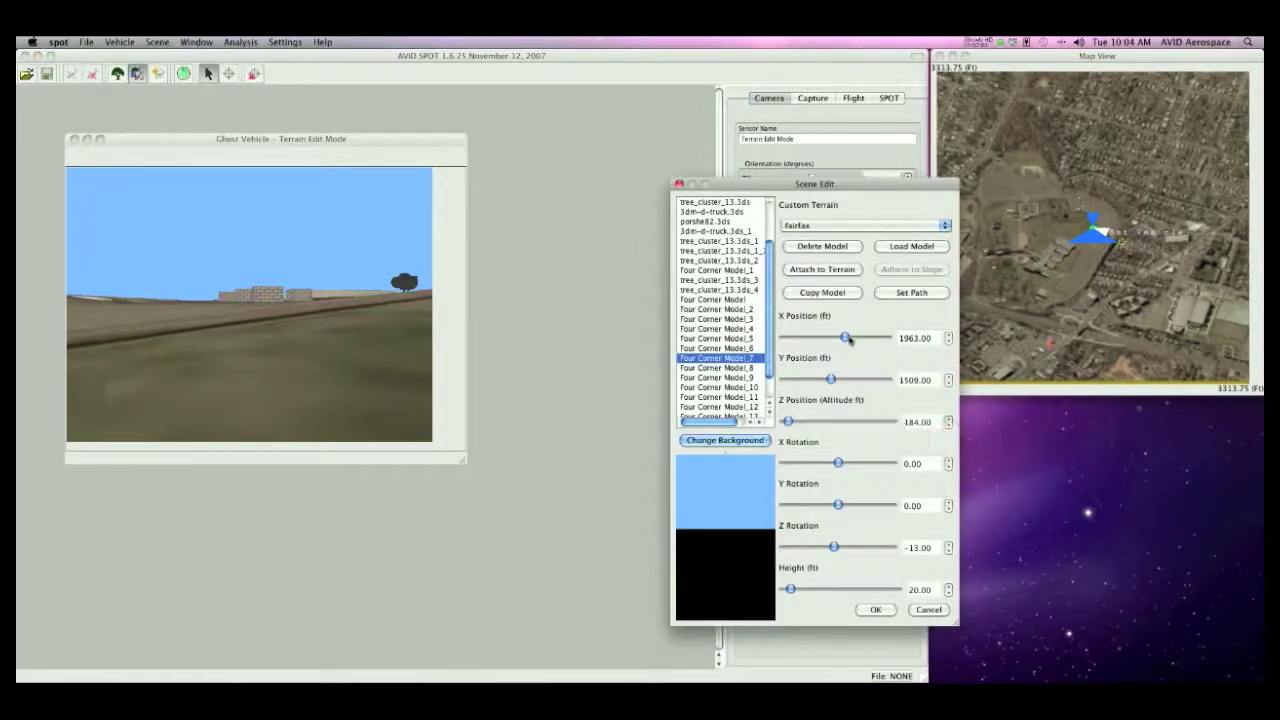
{"action": "left_click_drag", "start_coordinate": [845, 340], "coordinate": [828, 388]}
{"action": "left_click_drag", "start_coordinate": [836, 463], "coordinate": [837, 550]}
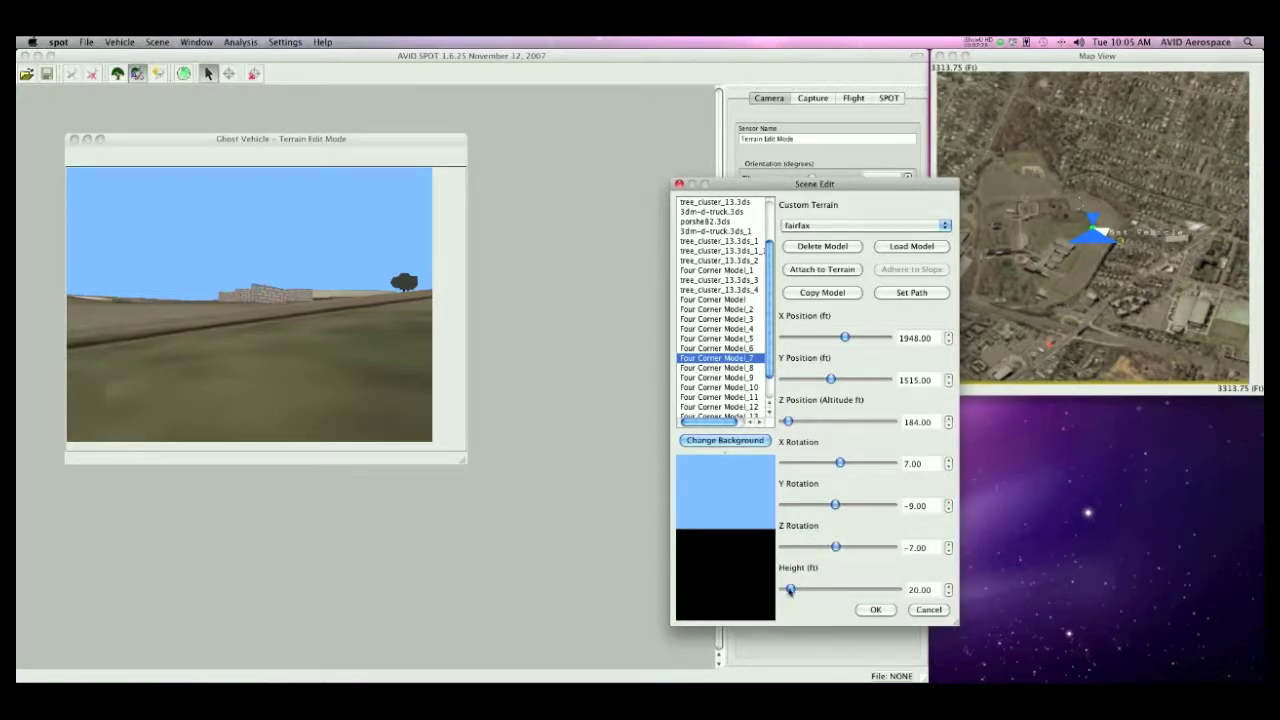
{"action": "mouse_move", "coordinate": [790, 590]}
{"action": "left_mouse_down"}
{"action": "mouse_move", "coordinate": [814, 590]}
{"action": "mouse_move", "coordinate": [789, 591]}
{"action": "left_mouse_up"}
- Review Mooney_M20.3ds path points PATH2, PATH7 and PATH9, then exit Scene Edit to the sensor views
{"action": "scroll", "coordinate": [714, 240], "scroll_direction": "up", "scroll_amount": 2}
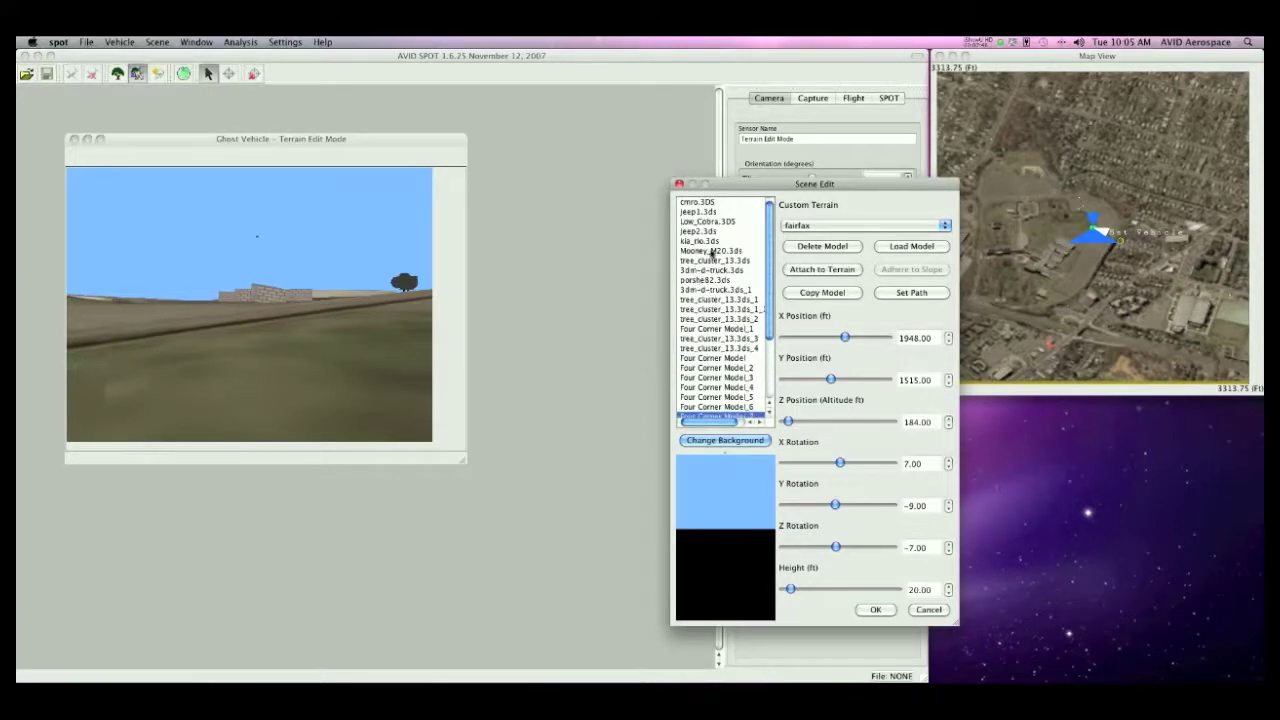
{"action": "left_click", "coordinate": [708, 251]}
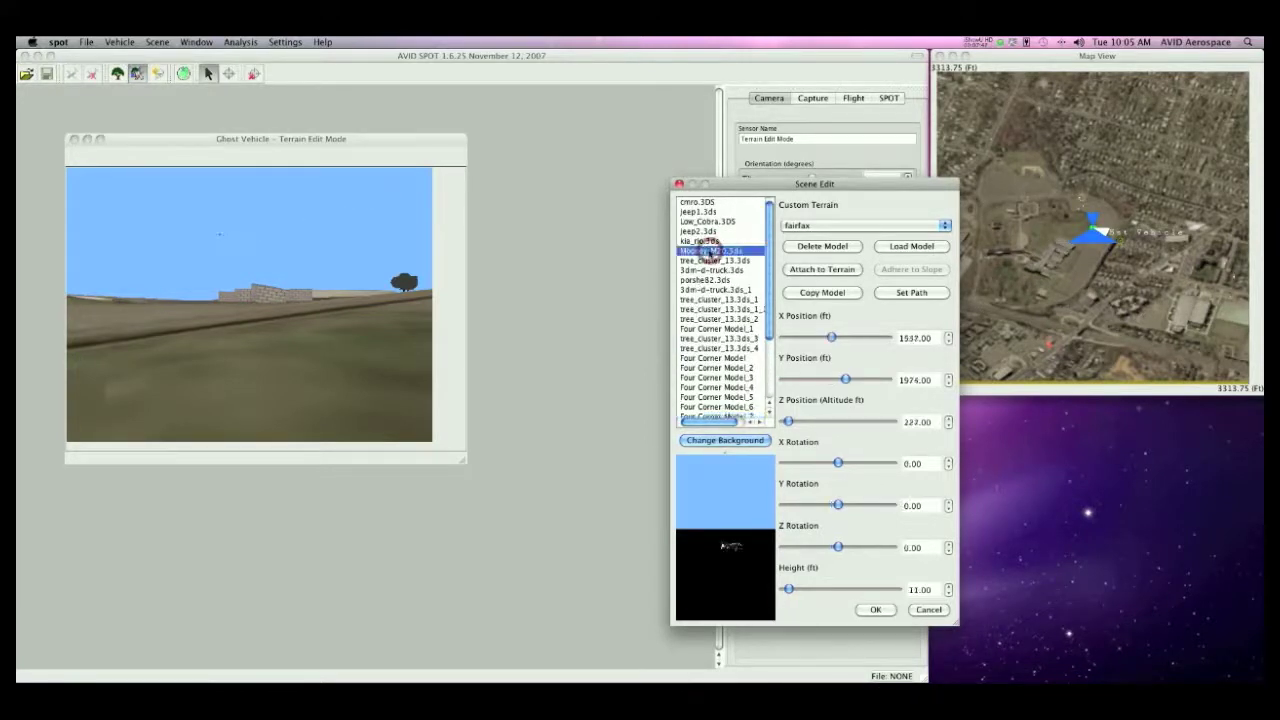
{"action": "left_click", "coordinate": [912, 293]}
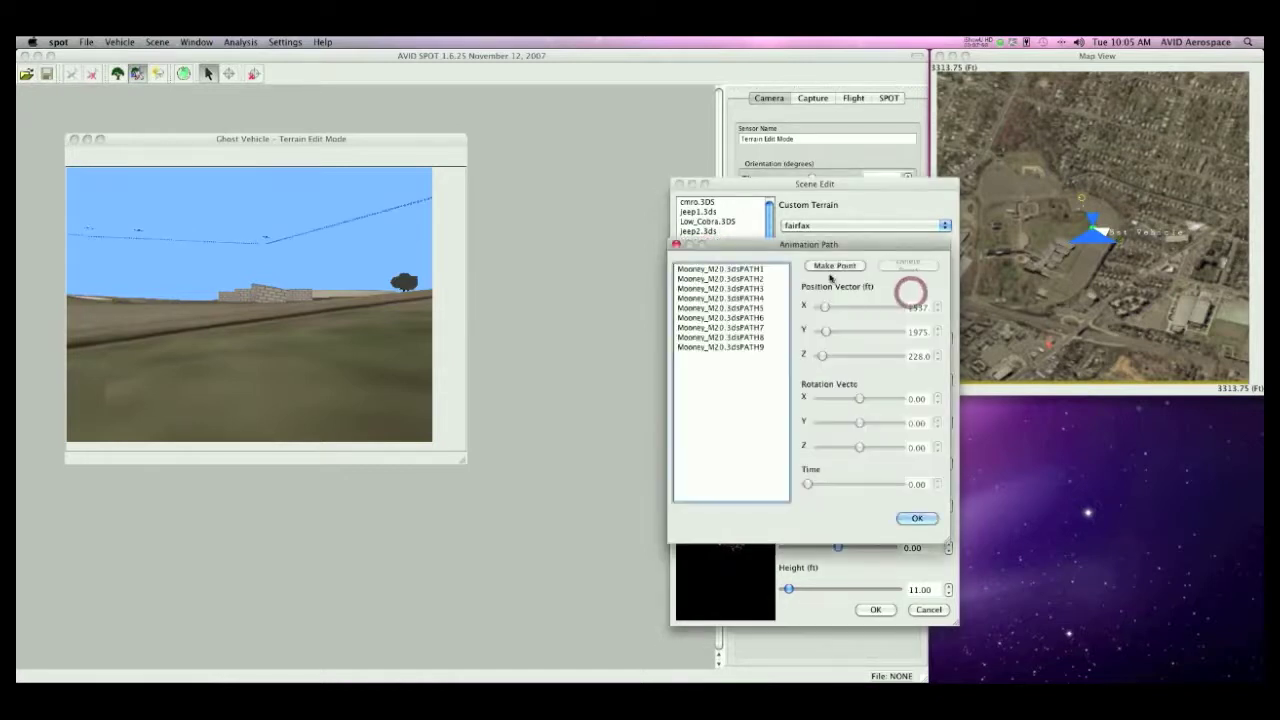
{"action": "left_click", "coordinate": [735, 278]}
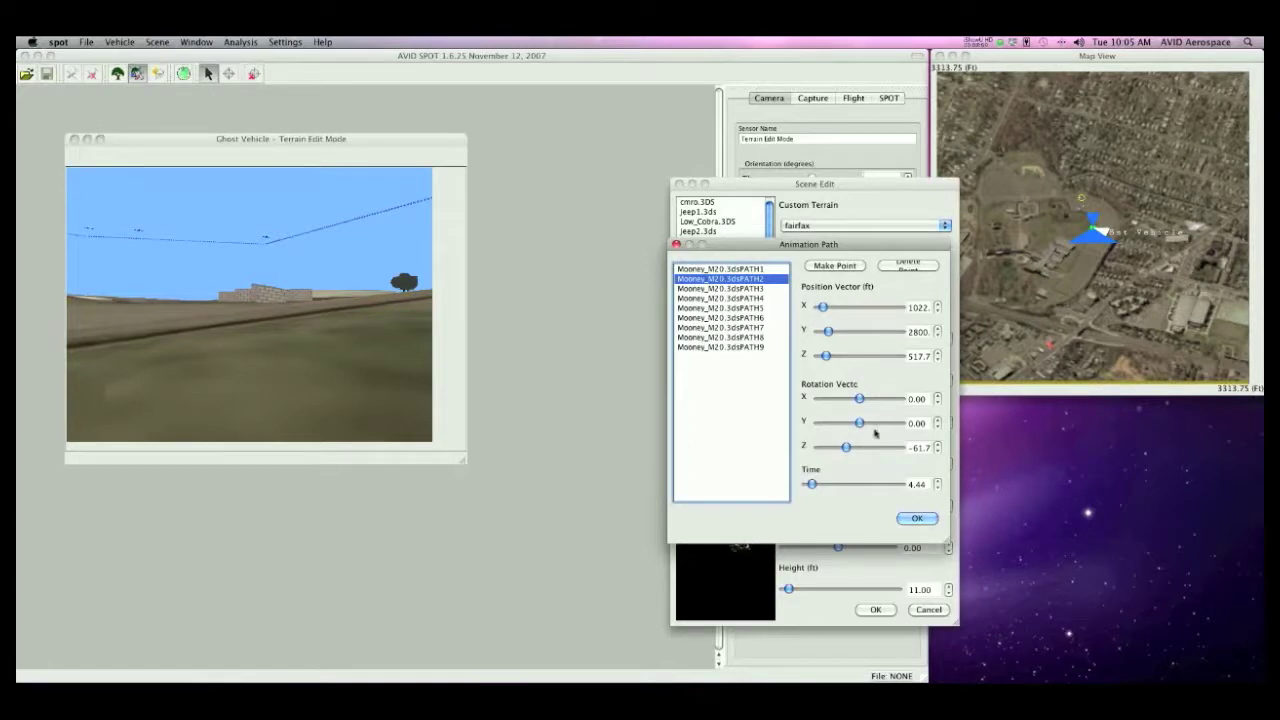
{"action": "left_click", "coordinate": [744, 328]}
{"action": "left_click", "coordinate": [735, 347]}
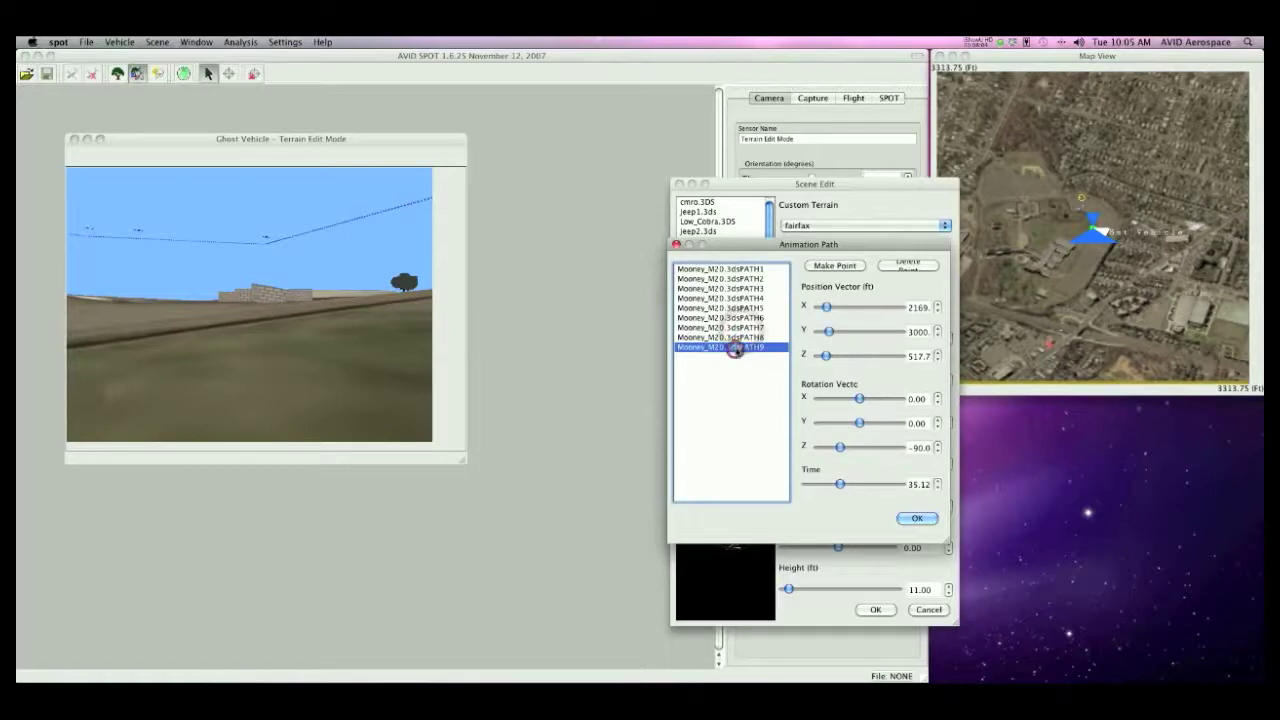
{"action": "left_click", "coordinate": [912, 518]}
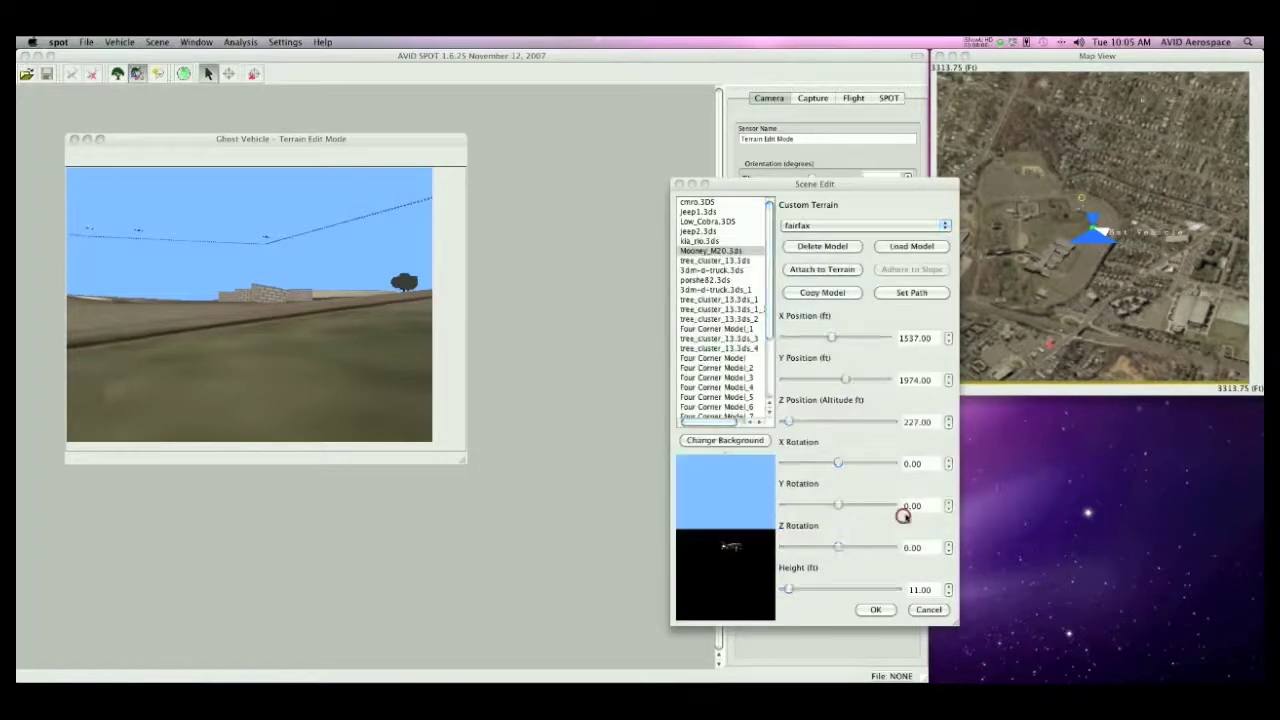
{"action": "left_click", "coordinate": [929, 609]}
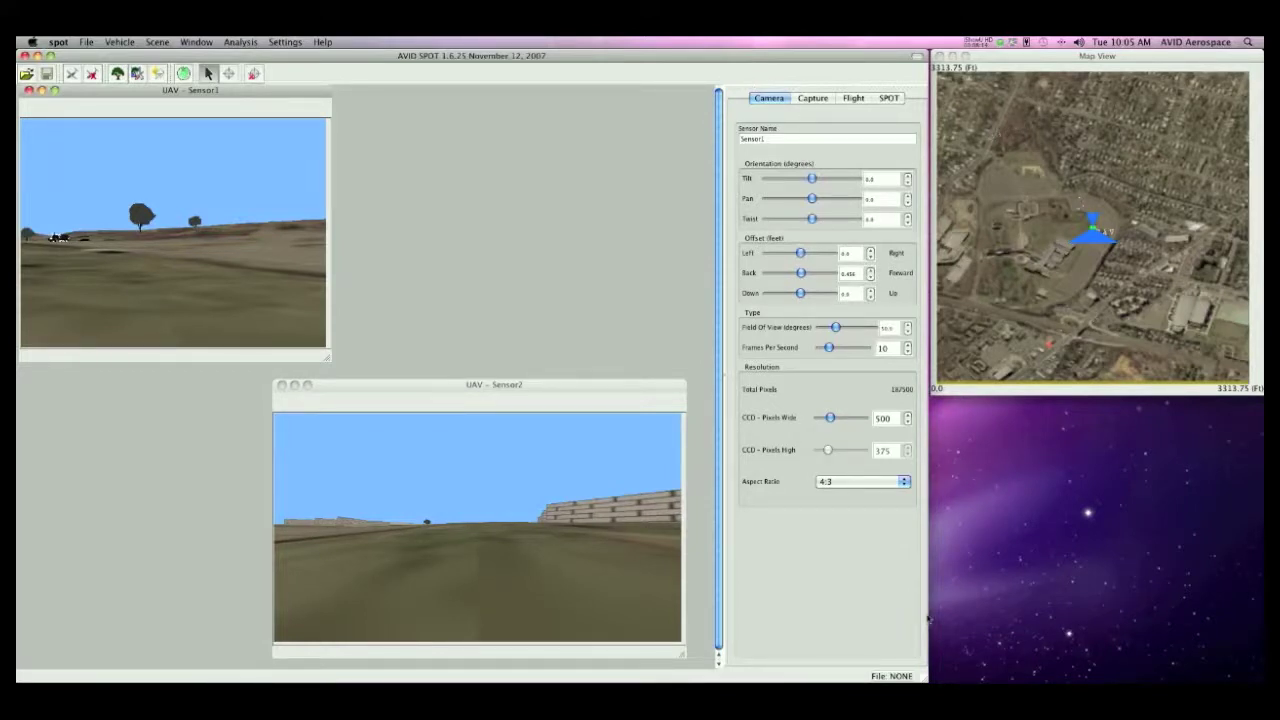
- In Scene > Environment, add light fog, then set Fog back to None
{"action": "left_click", "coordinate": [144, 42]}
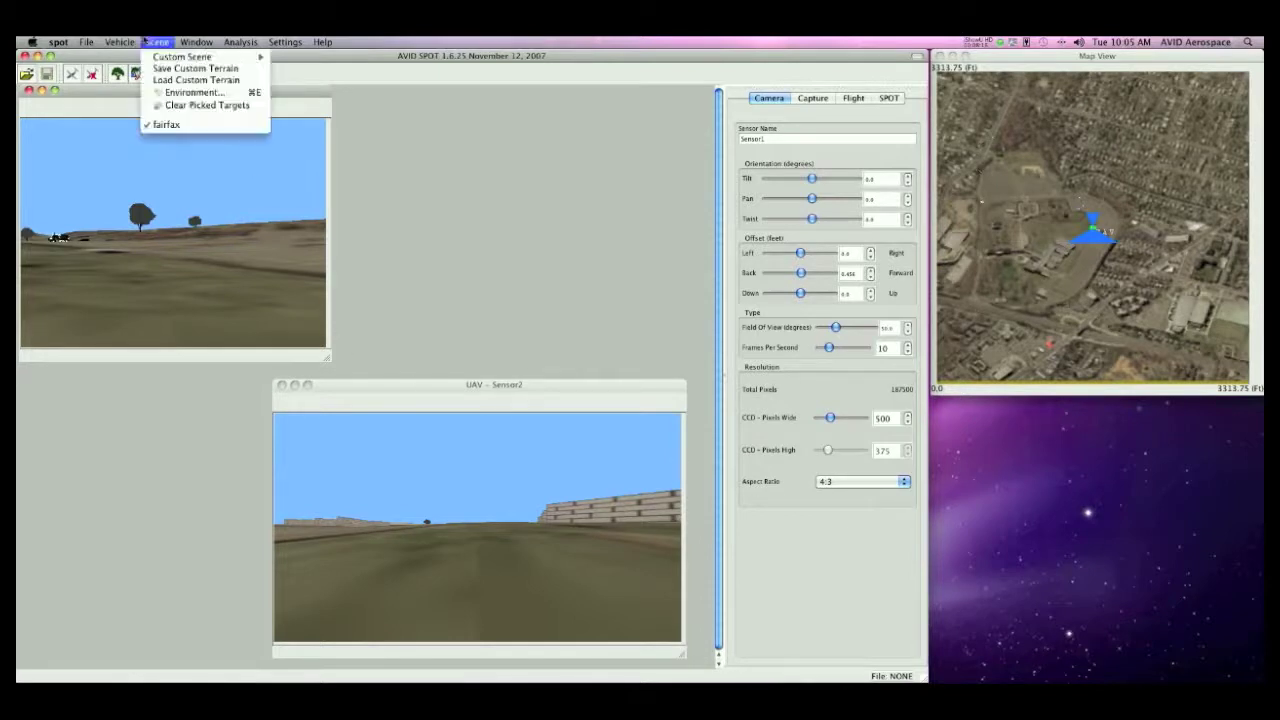
{"action": "left_click", "coordinate": [163, 92]}
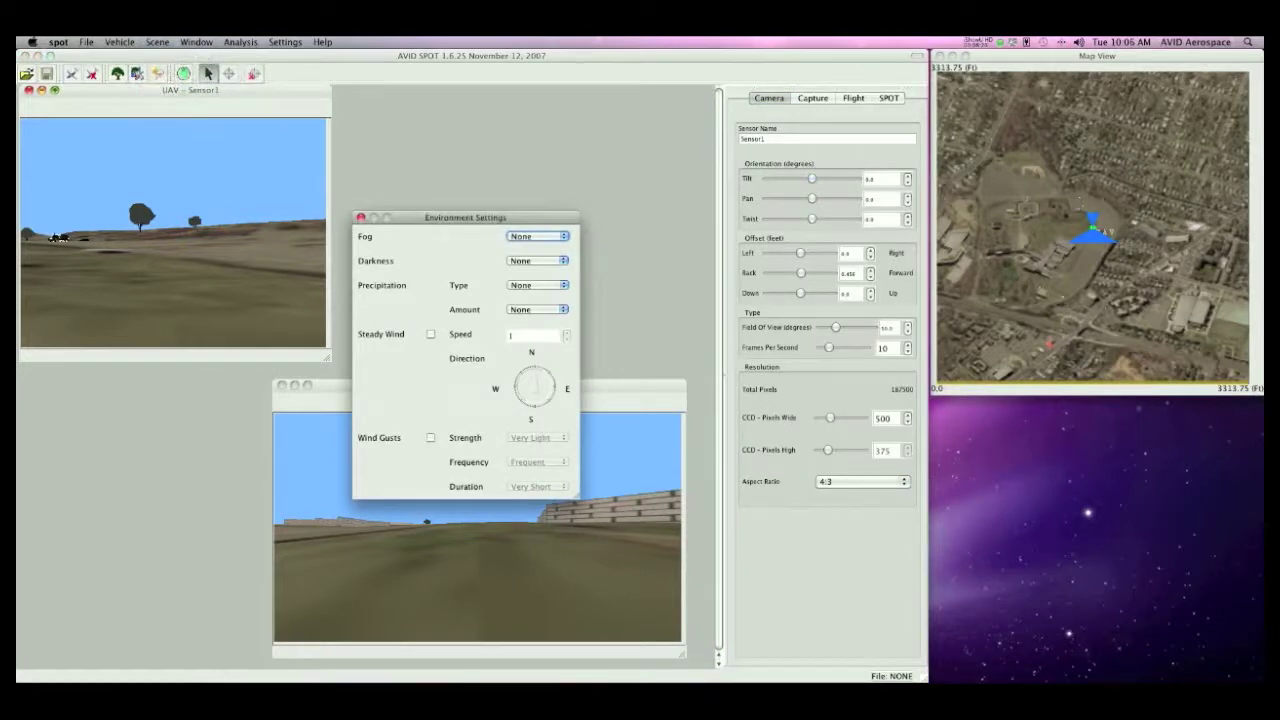
{"action": "left_click", "coordinate": [540, 240]}
{"action": "left_click", "coordinate": [536, 259]}
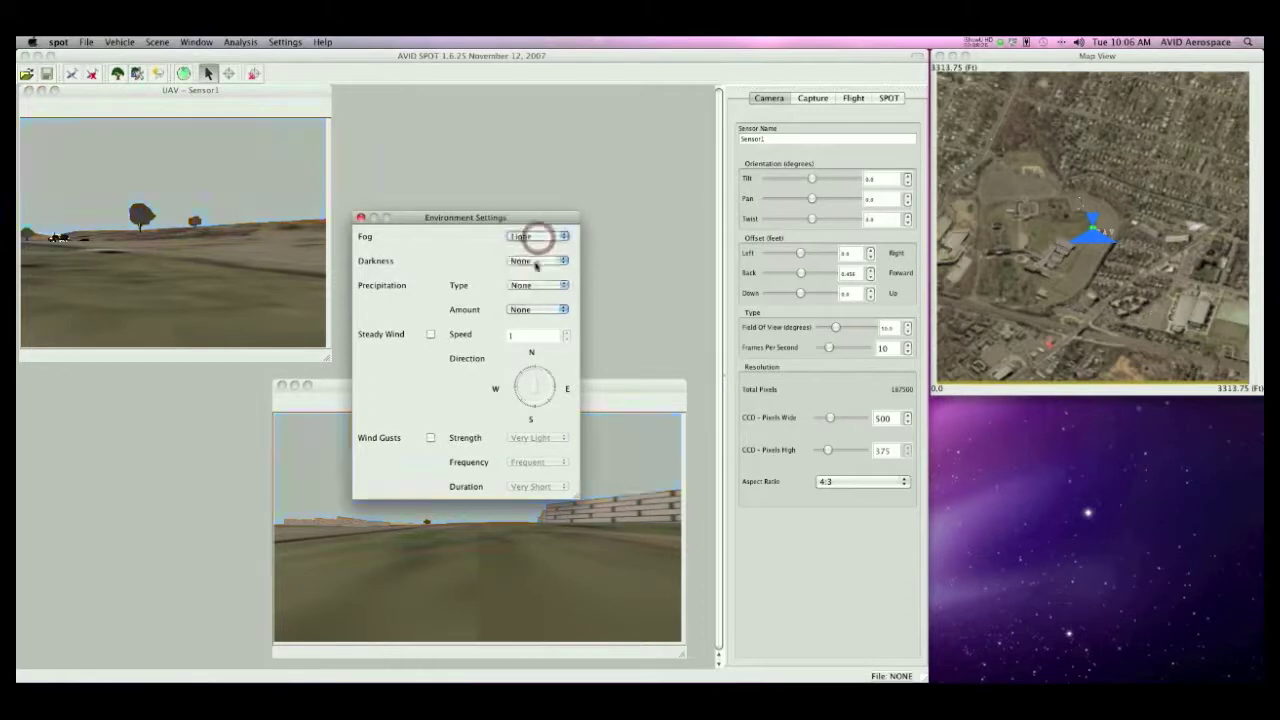
{"action": "left_click", "coordinate": [538, 236]}
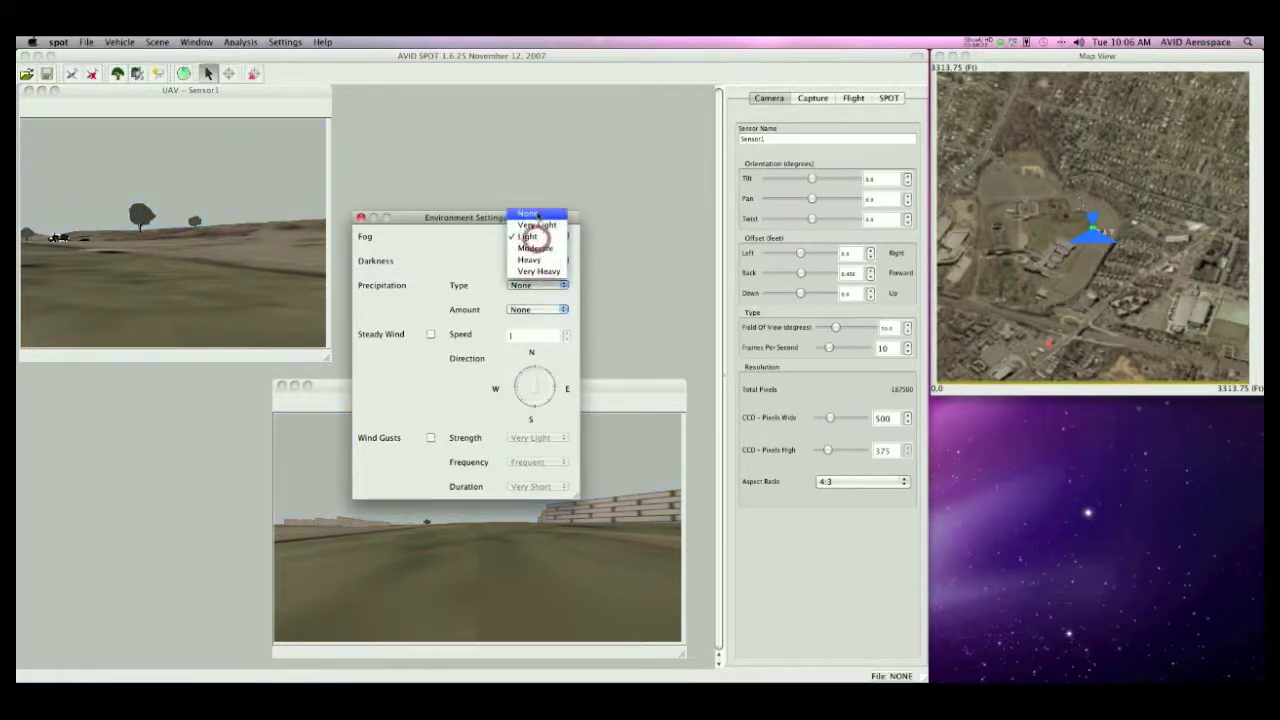
{"action": "left_click", "coordinate": [538, 212]}
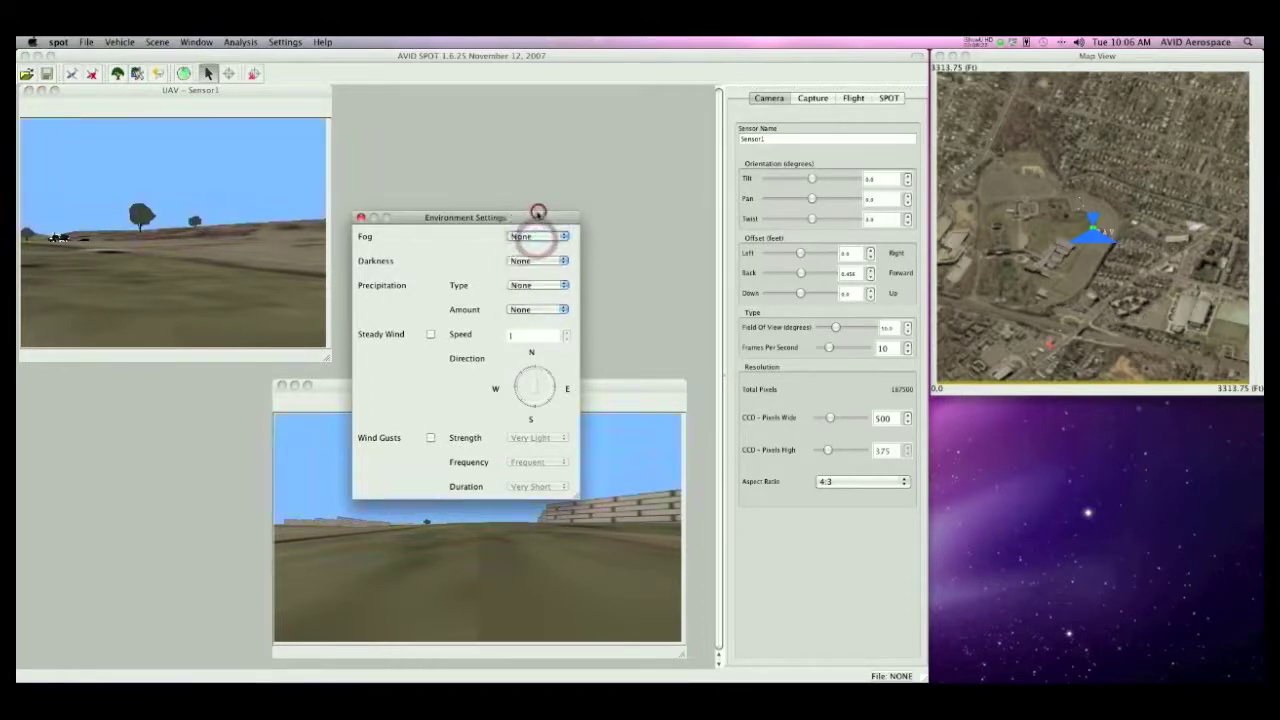
- Darken the scene to full-moon night, then set Darkness back to None
{"action": "left_click", "coordinate": [537, 261]}
{"action": "left_click", "coordinate": [534, 307]}
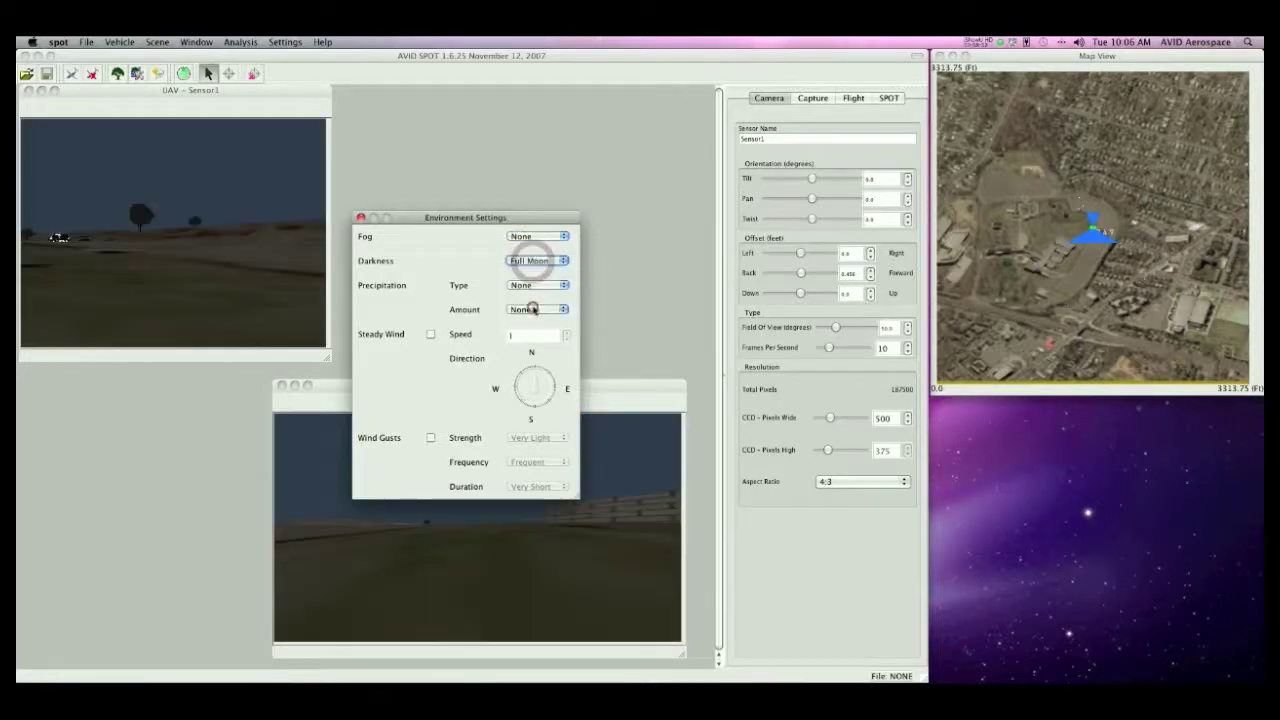
{"action": "left_click", "coordinate": [540, 261]}
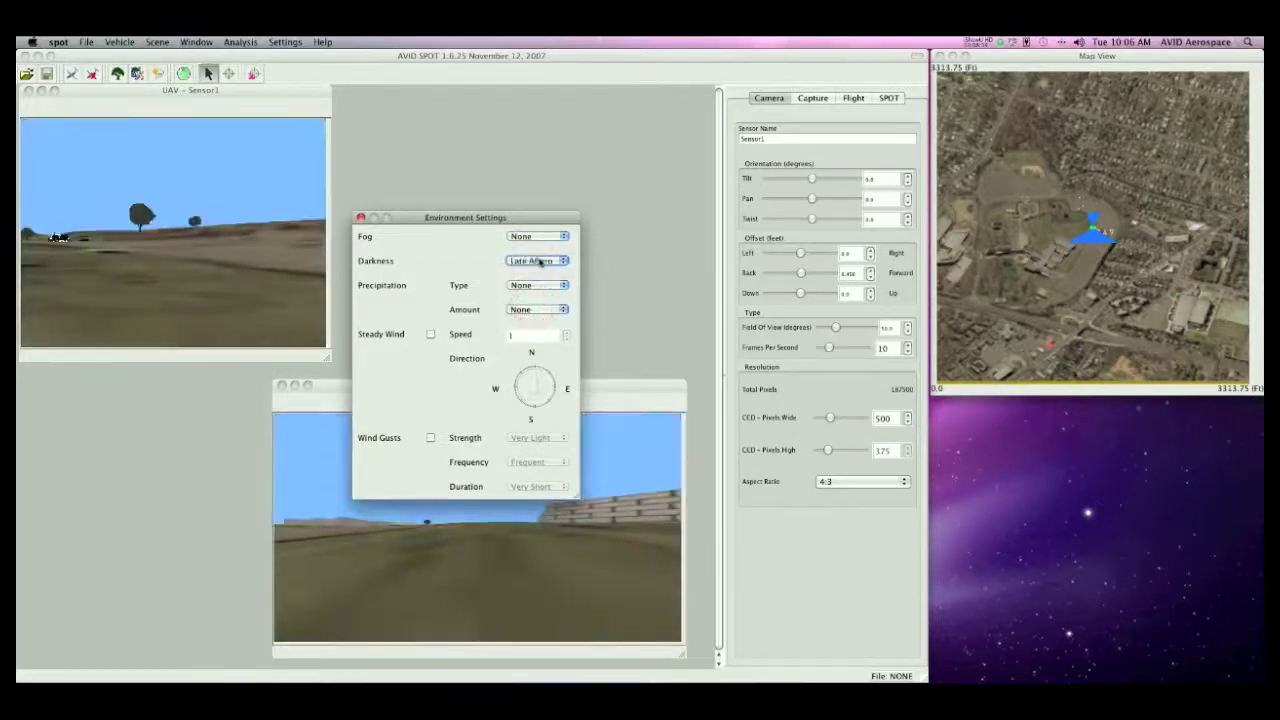
{"action": "key", "text": "Down"}
{"action": "key", "text": "Down"}
{"action": "left_click", "coordinate": [540, 261]}
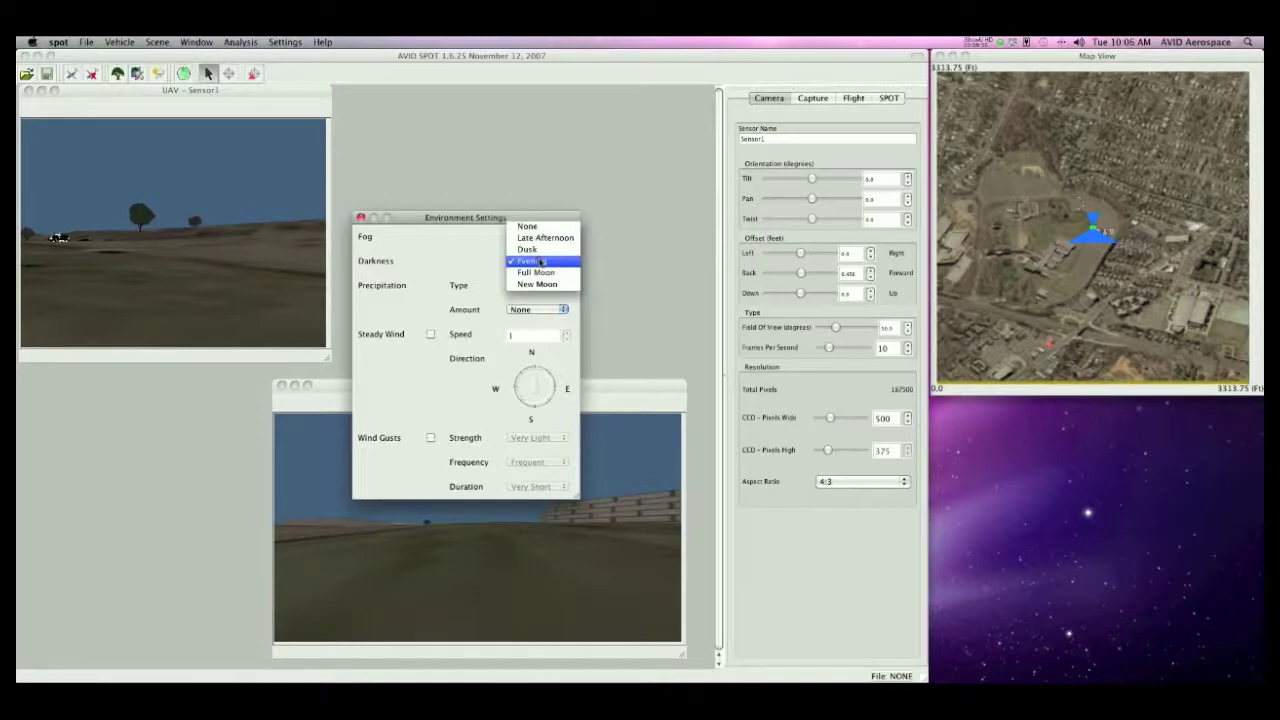
{"action": "left_click", "coordinate": [527, 226]}
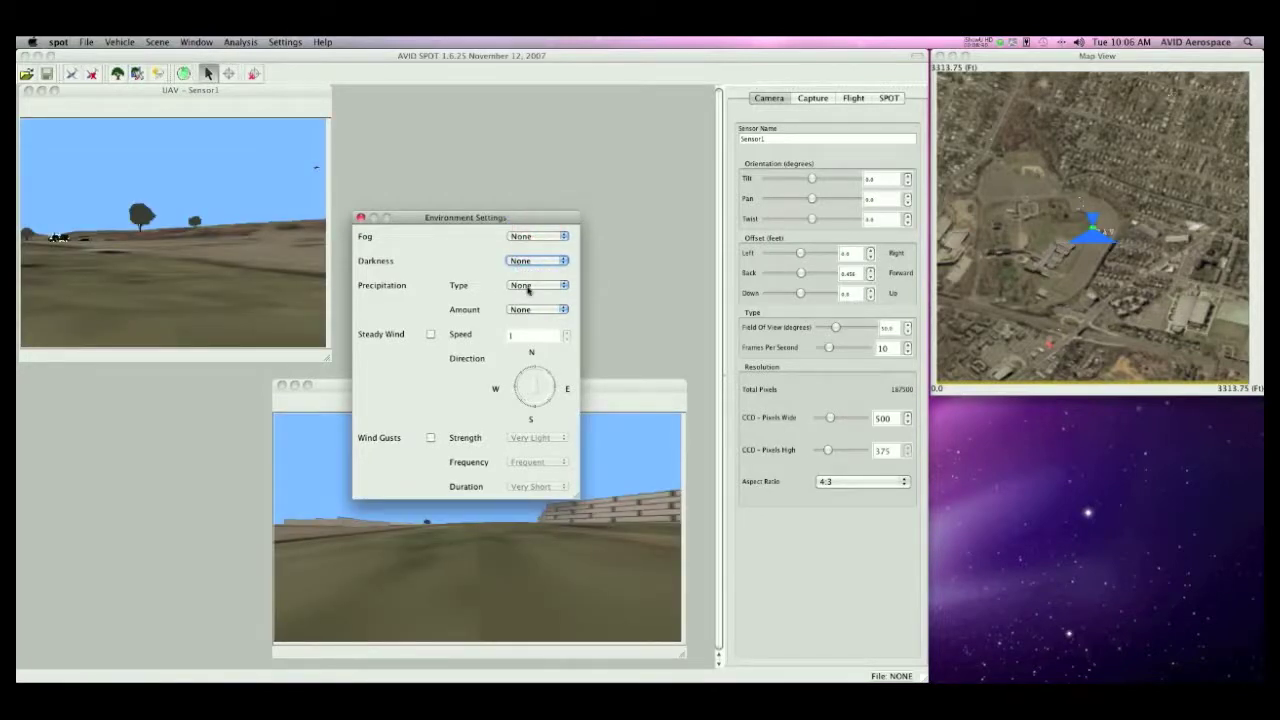
- Set precipitation to Hail with a Very Heavy amount
{"action": "left_click", "coordinate": [528, 287]}
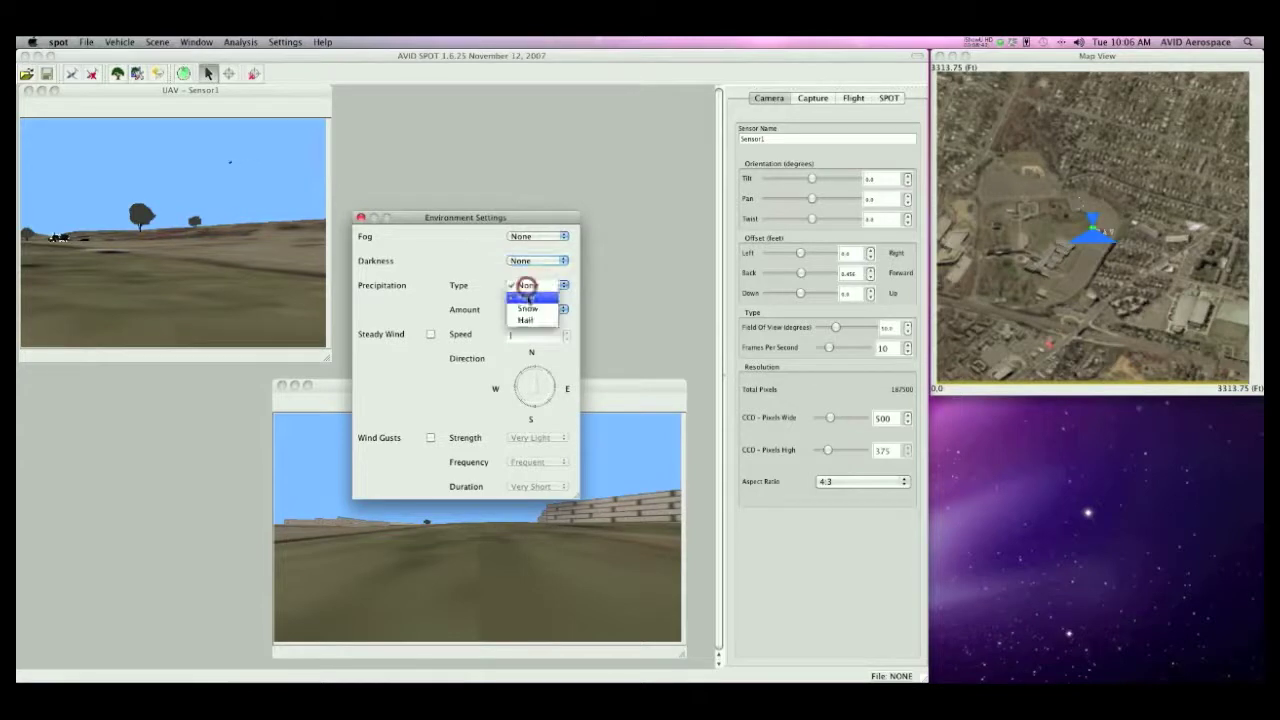
{"action": "left_click", "coordinate": [527, 320]}
{"action": "left_click", "coordinate": [530, 309]}
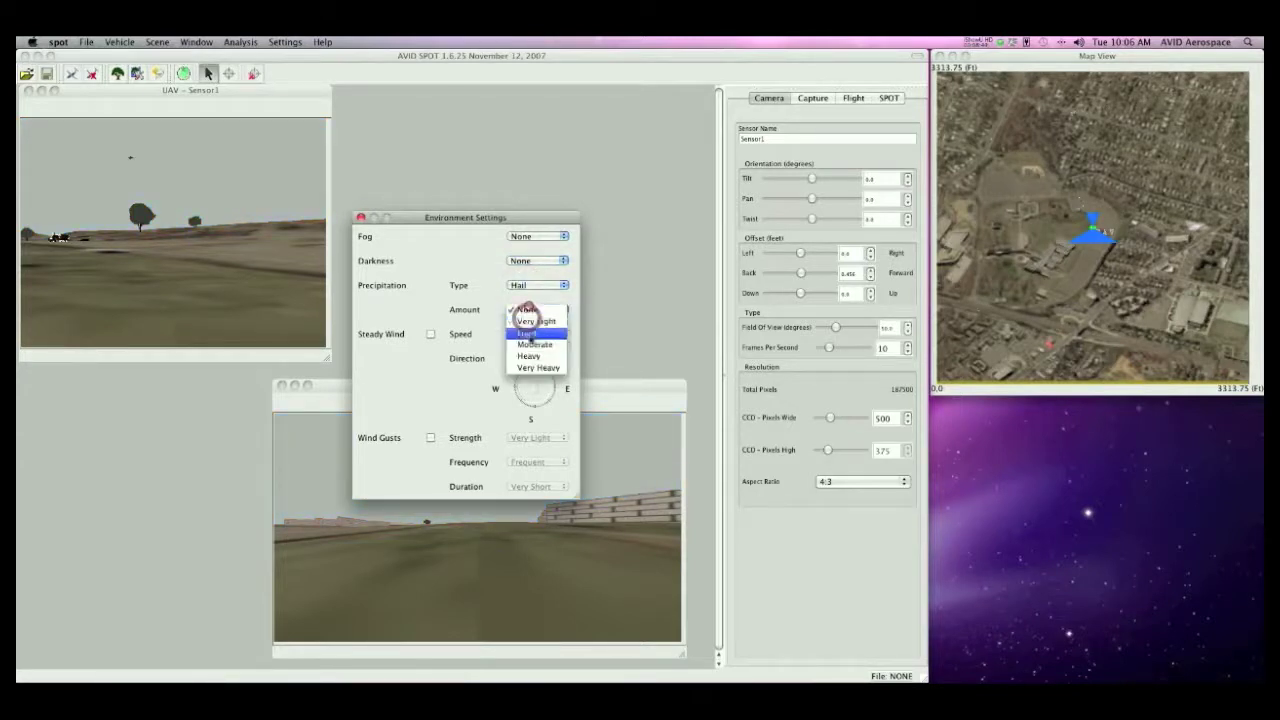
{"action": "left_click", "coordinate": [529, 365]}
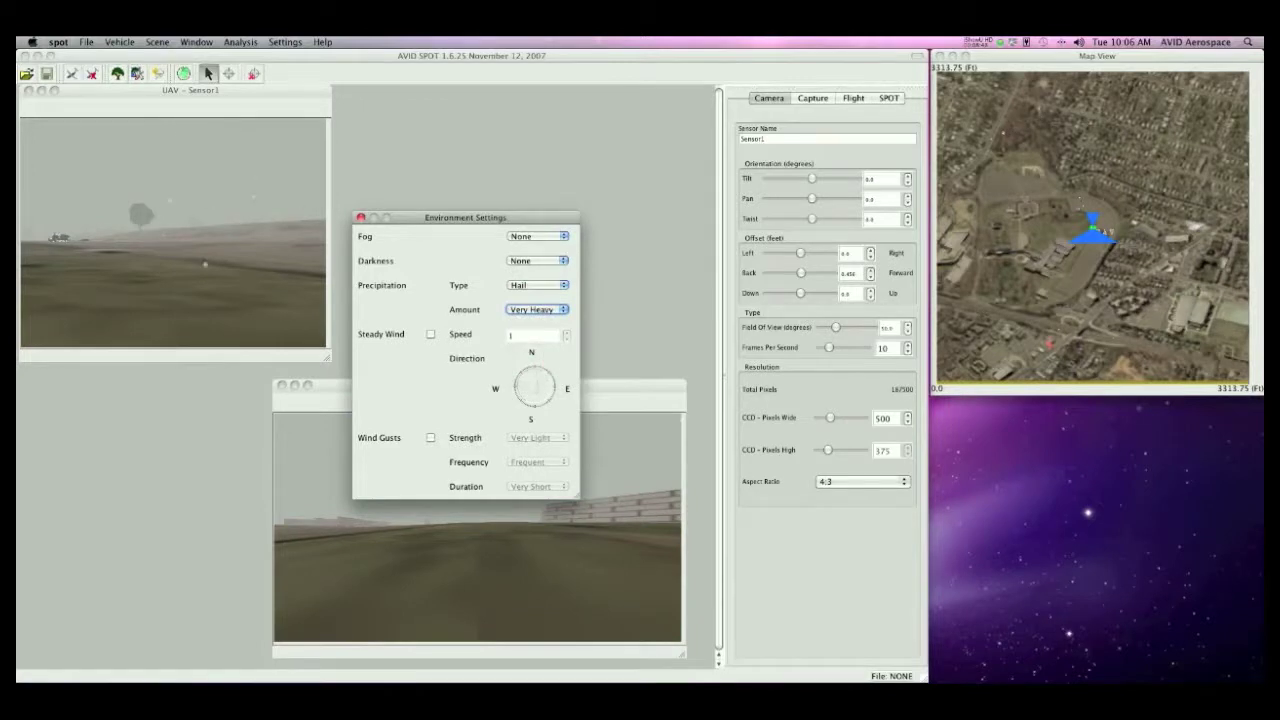
- Clear the hail, try steady wind at speed 20 with a set direction, then disable it
{"action": "left_click", "coordinate": [529, 286]}
{"action": "left_click", "coordinate": [525, 250]}
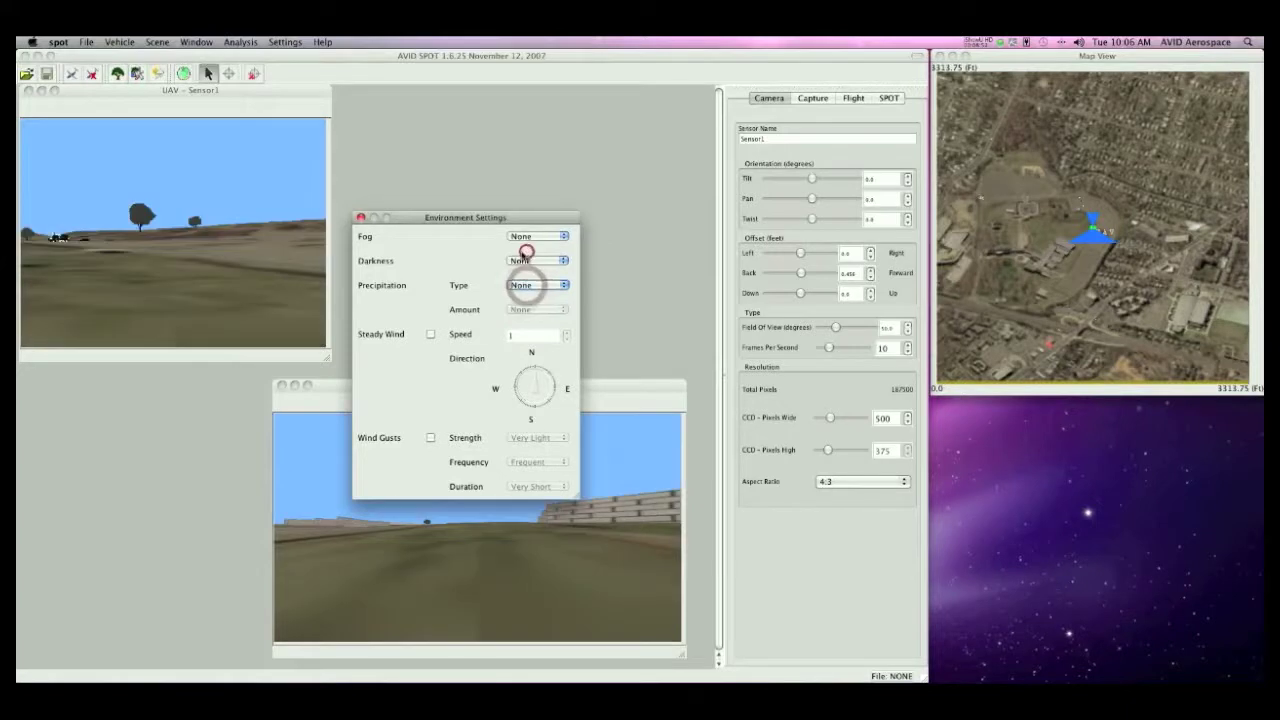
{"action": "left_click", "coordinate": [429, 334]}
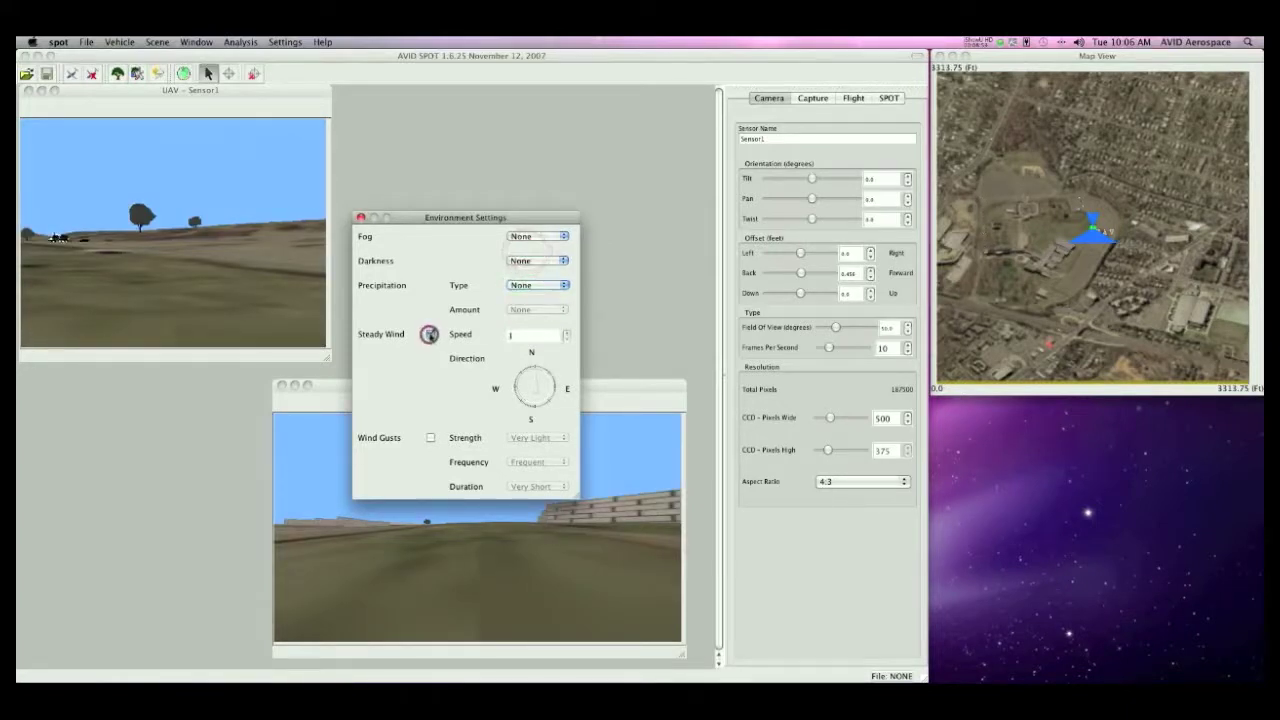
{"action": "left_click", "coordinate": [499, 337]}
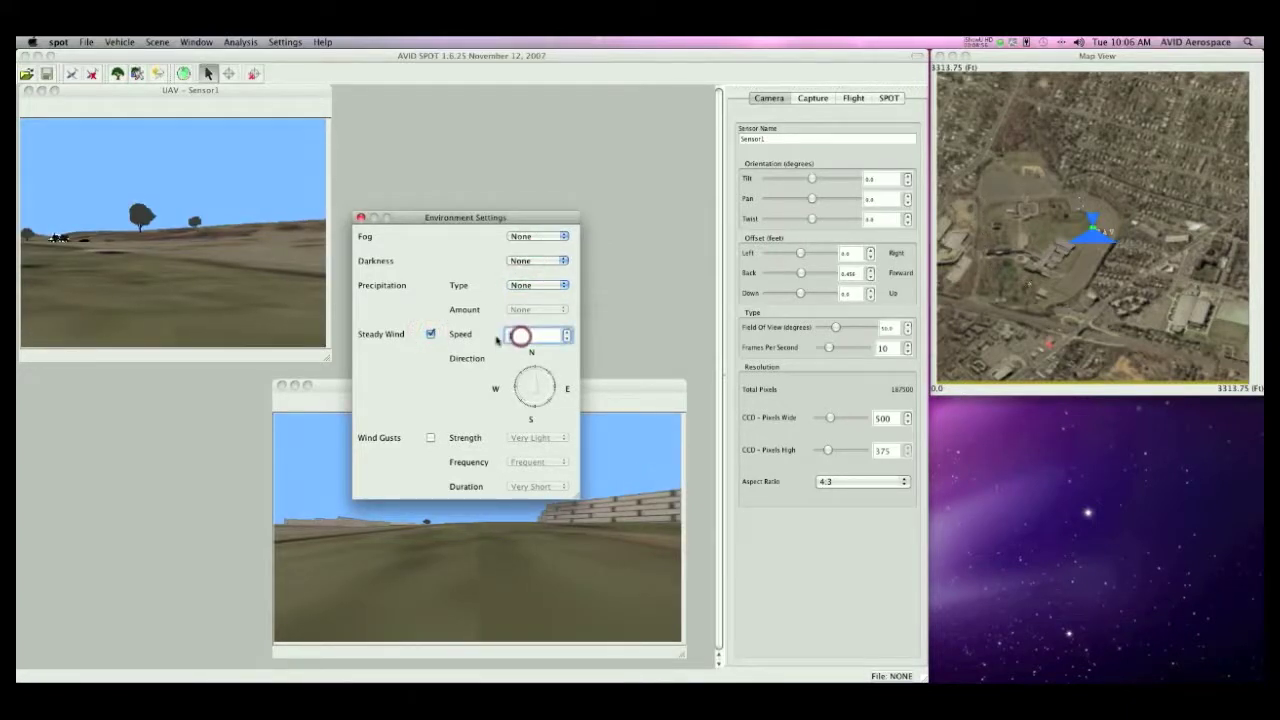
{"action": "type", "text": "20"}
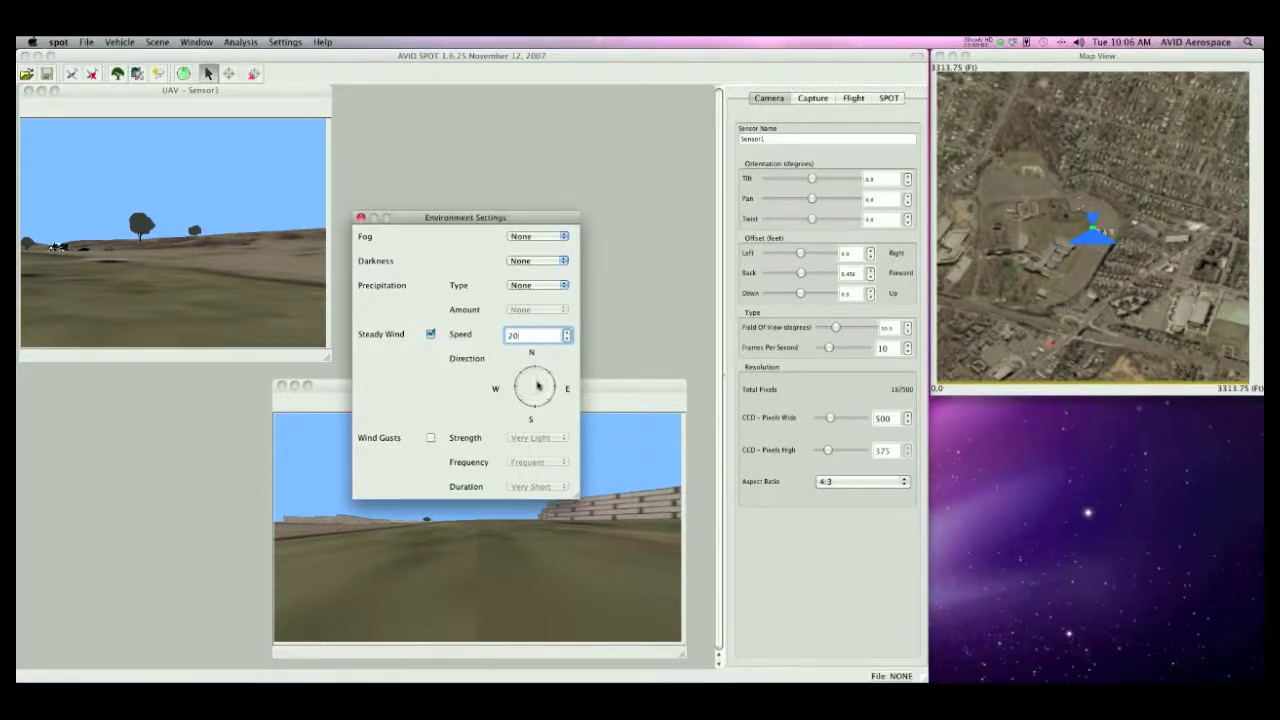
{"action": "left_click", "coordinate": [530, 390]}
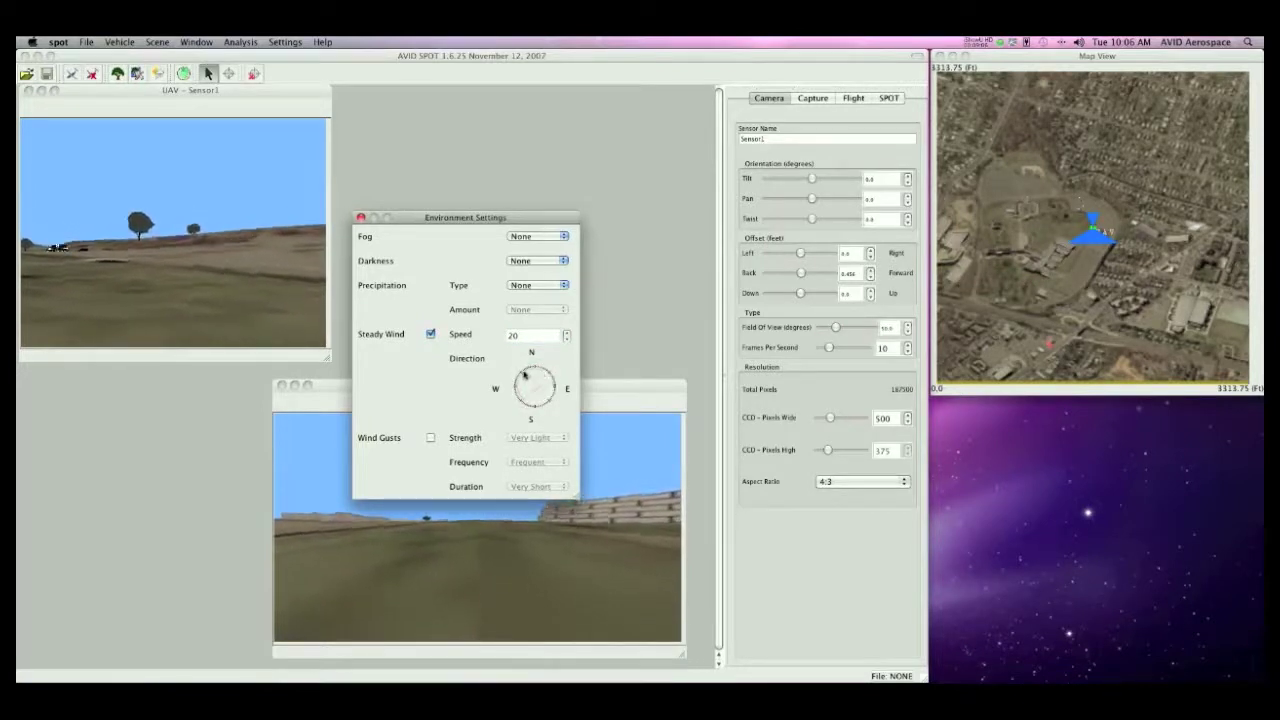
{"action": "left_click", "coordinate": [520, 385]}
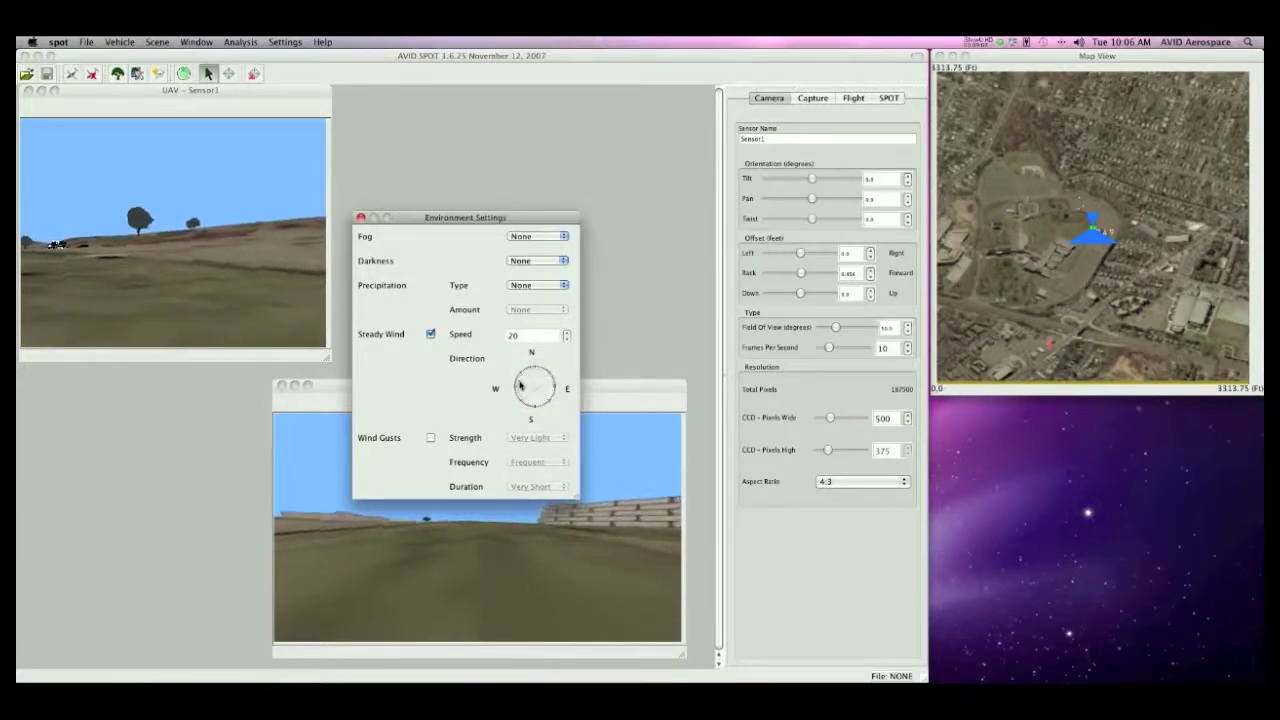
{"action": "left_click", "coordinate": [431, 335]}
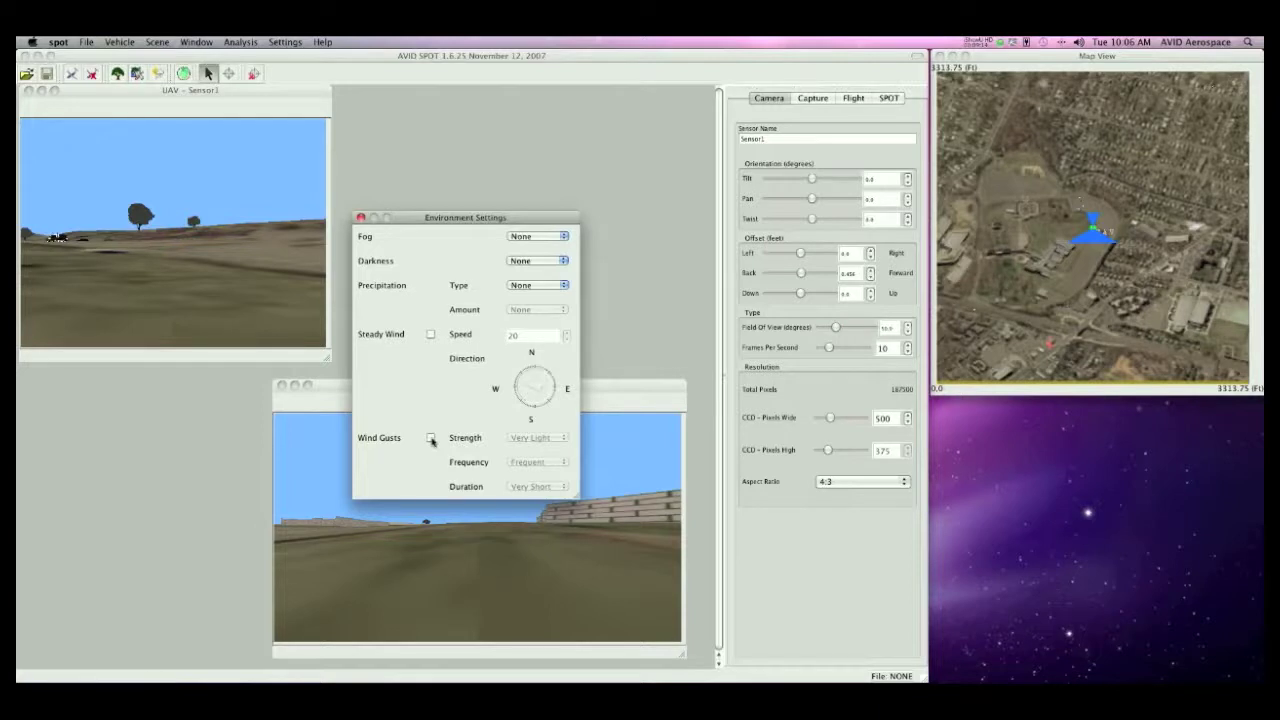
- Try Occasional, Very Heavy wind gusts, then switch gusts off
{"action": "left_click", "coordinate": [431, 440]}
{"action": "left_click", "coordinate": [522, 460]}
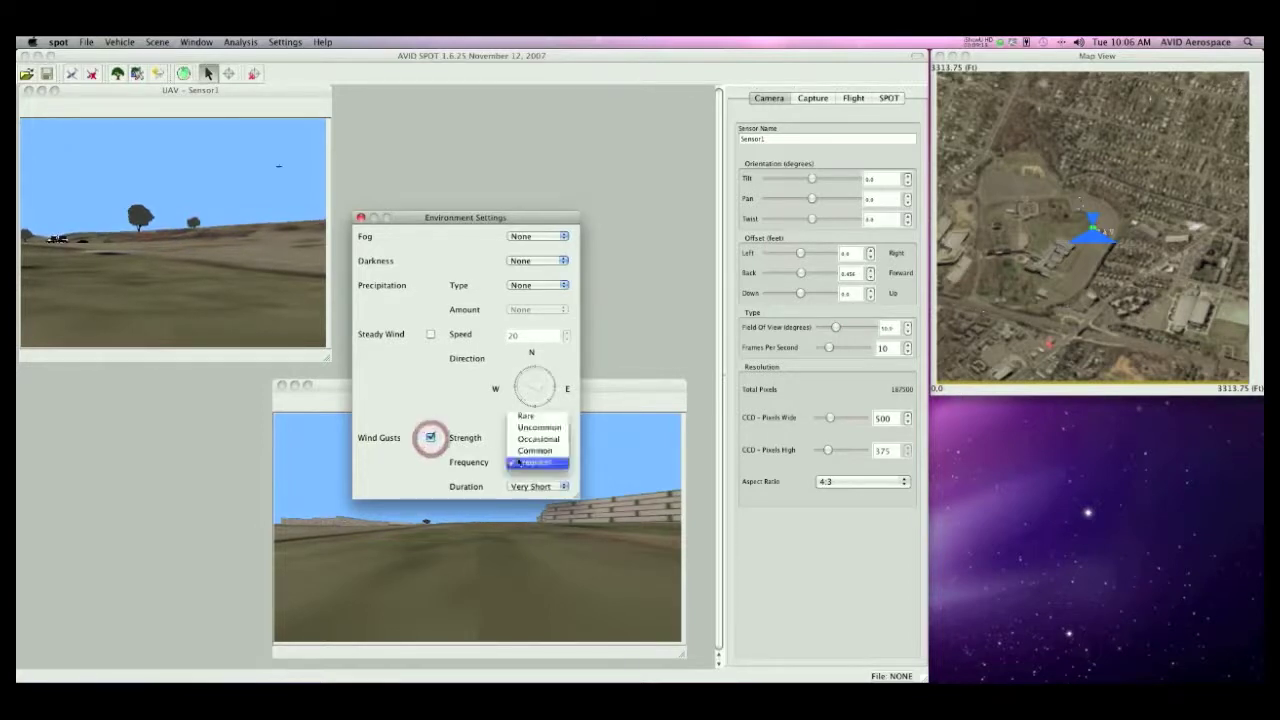
{"action": "left_click", "coordinate": [523, 457]}
{"action": "left_click", "coordinate": [529, 437]}
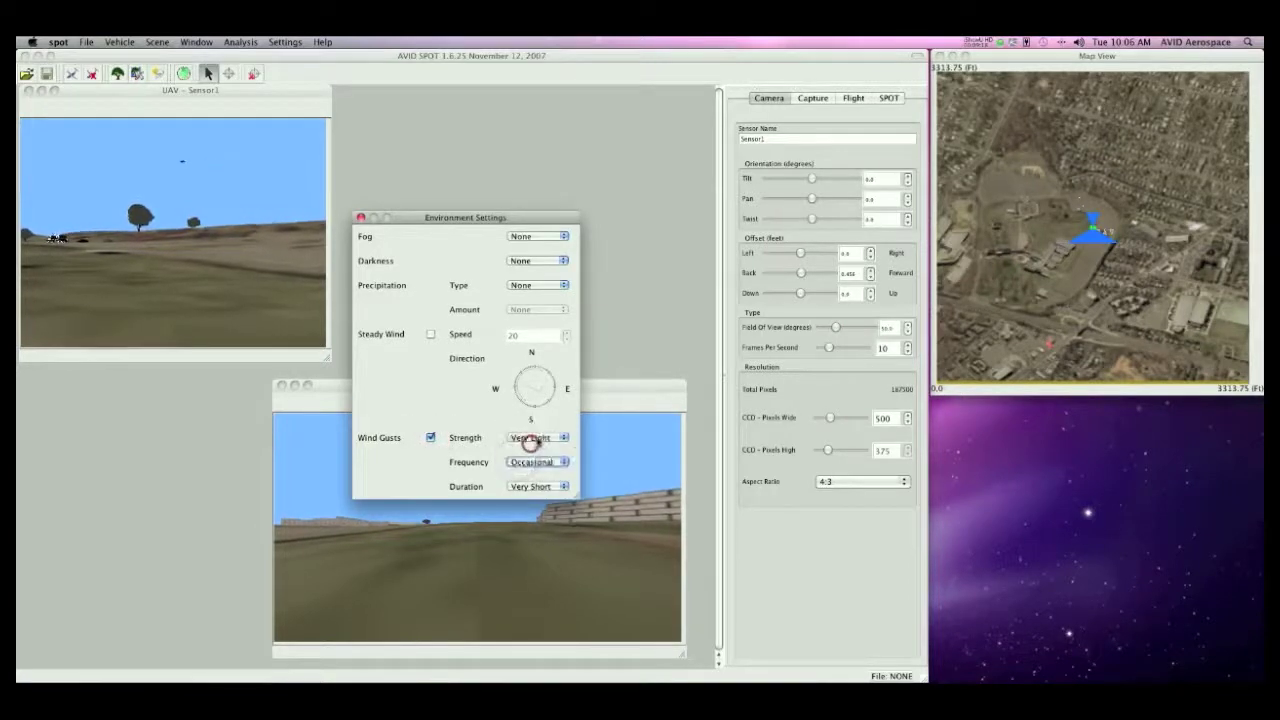
{"action": "left_click", "coordinate": [533, 484]}
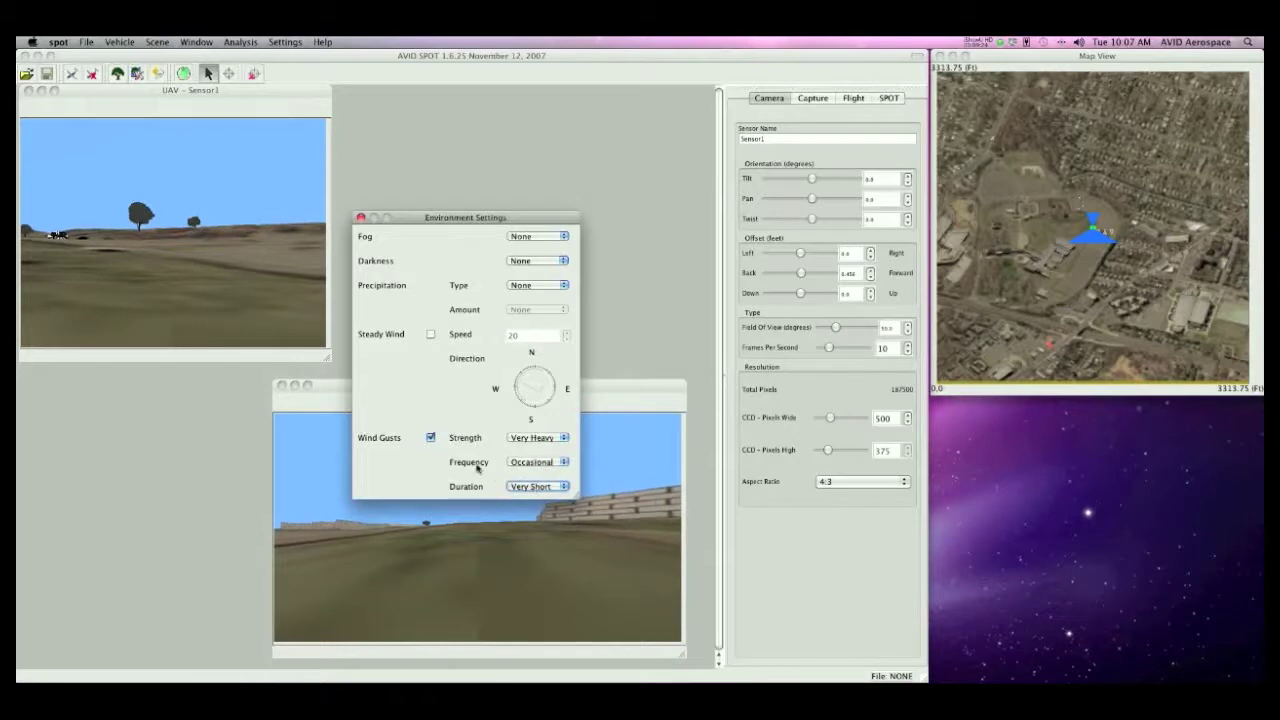
{"action": "left_click", "coordinate": [431, 438]}
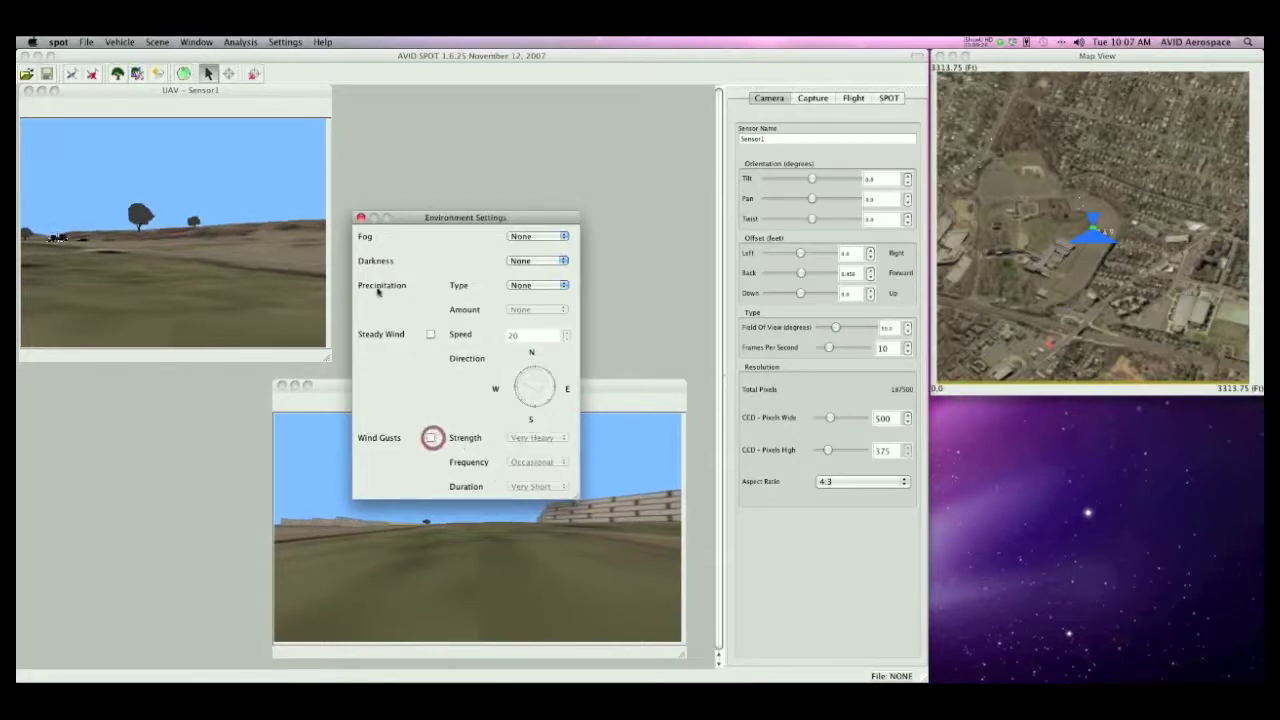
- Close Environment Settings and target tree_cluster_13.3ds in Sensor1, showing 2746.48 pixels on target
{"action": "left_click", "coordinate": [360, 217]}
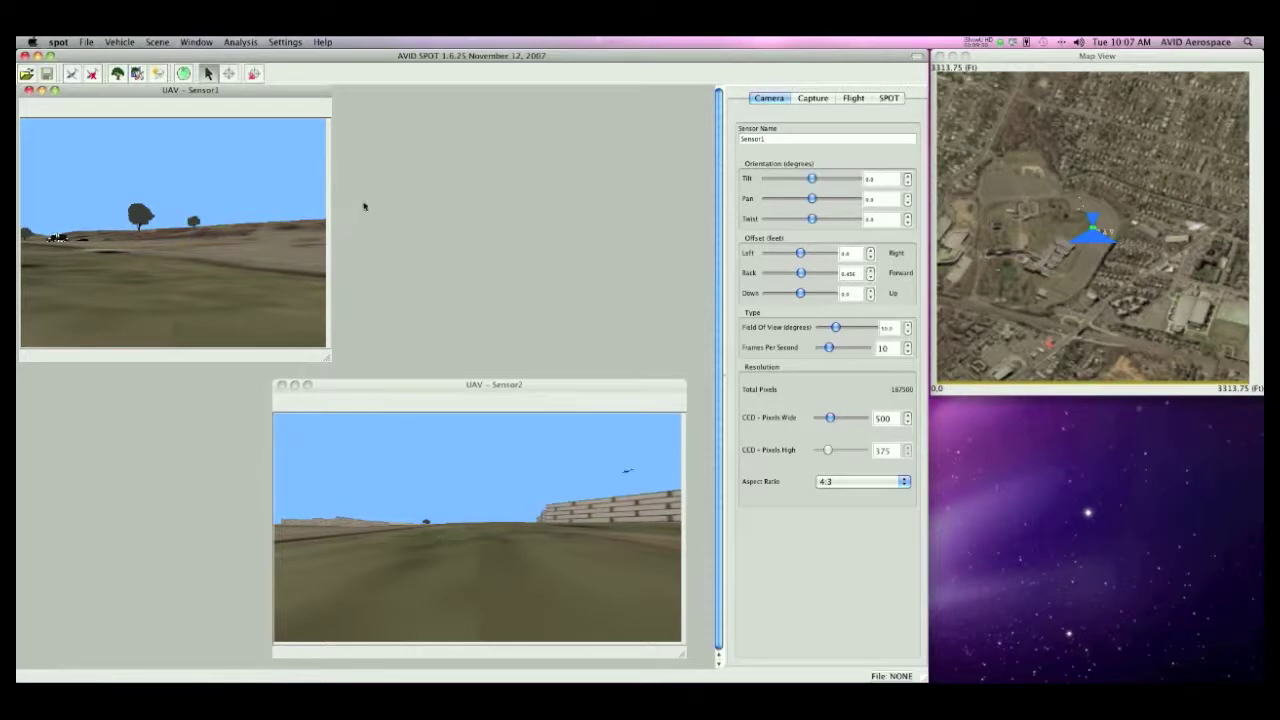
{"action": "left_click", "coordinate": [890, 97]}
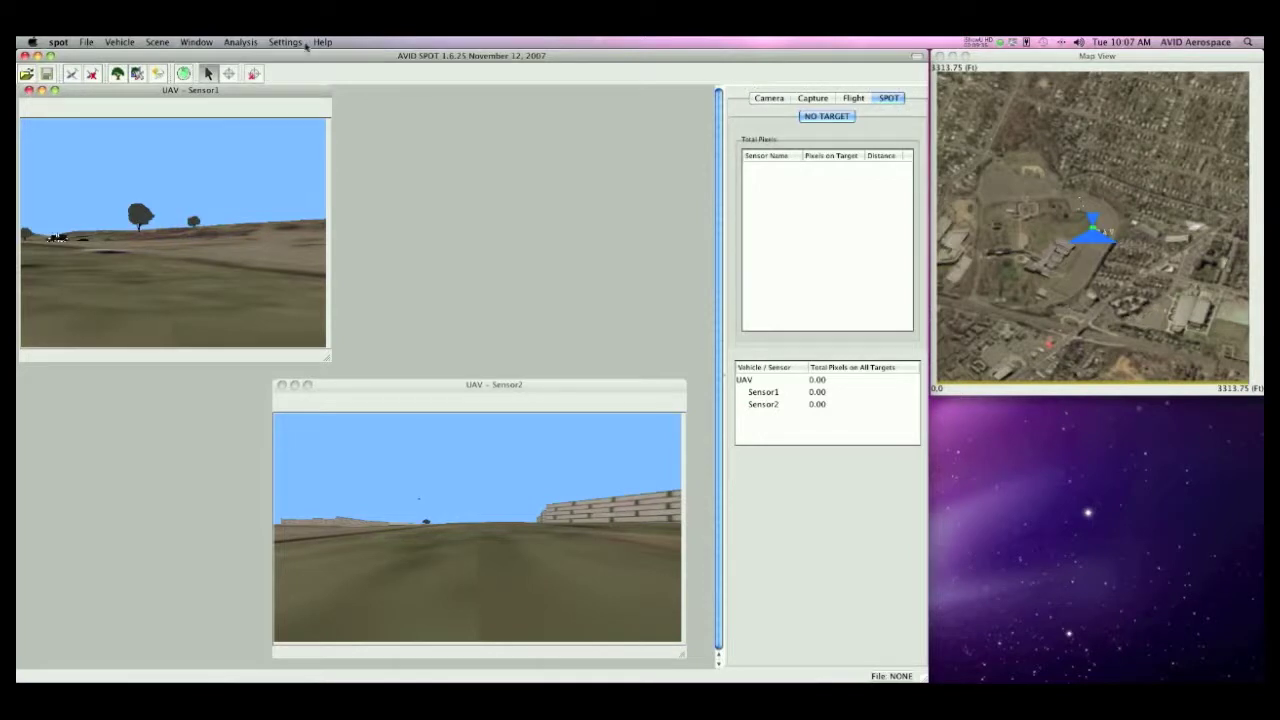
{"action": "left_click", "coordinate": [202, 244]}
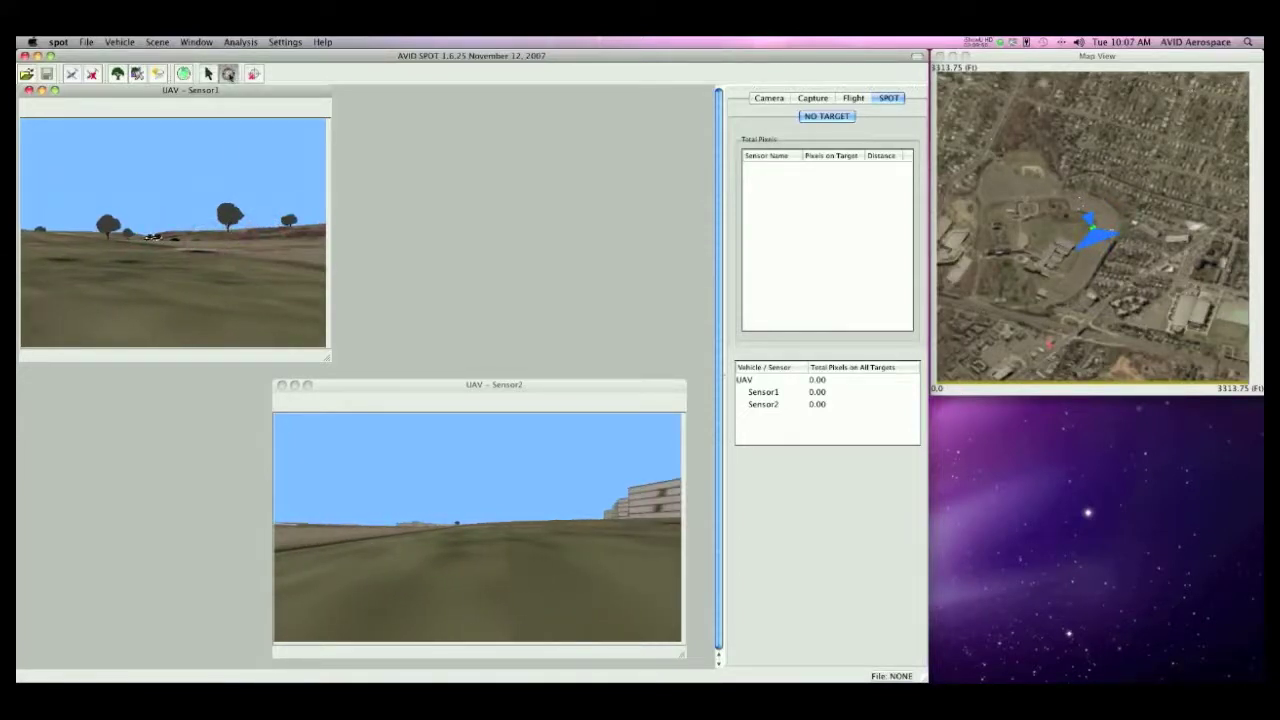
{"action": "left_click", "coordinate": [229, 74]}
{"action": "left_click", "coordinate": [229, 215]}
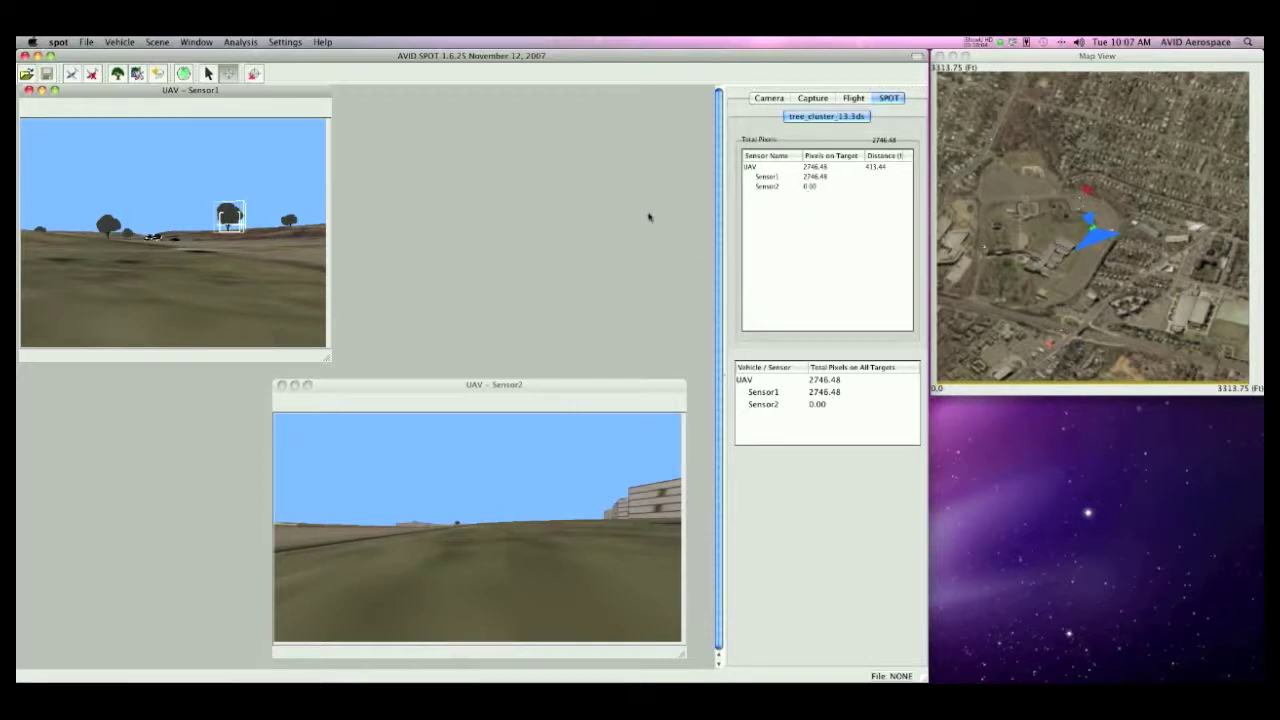
- In Sensor2's Camera settings, change the pan so the sensor faces forward
{"action": "left_click", "coordinate": [612, 388]}
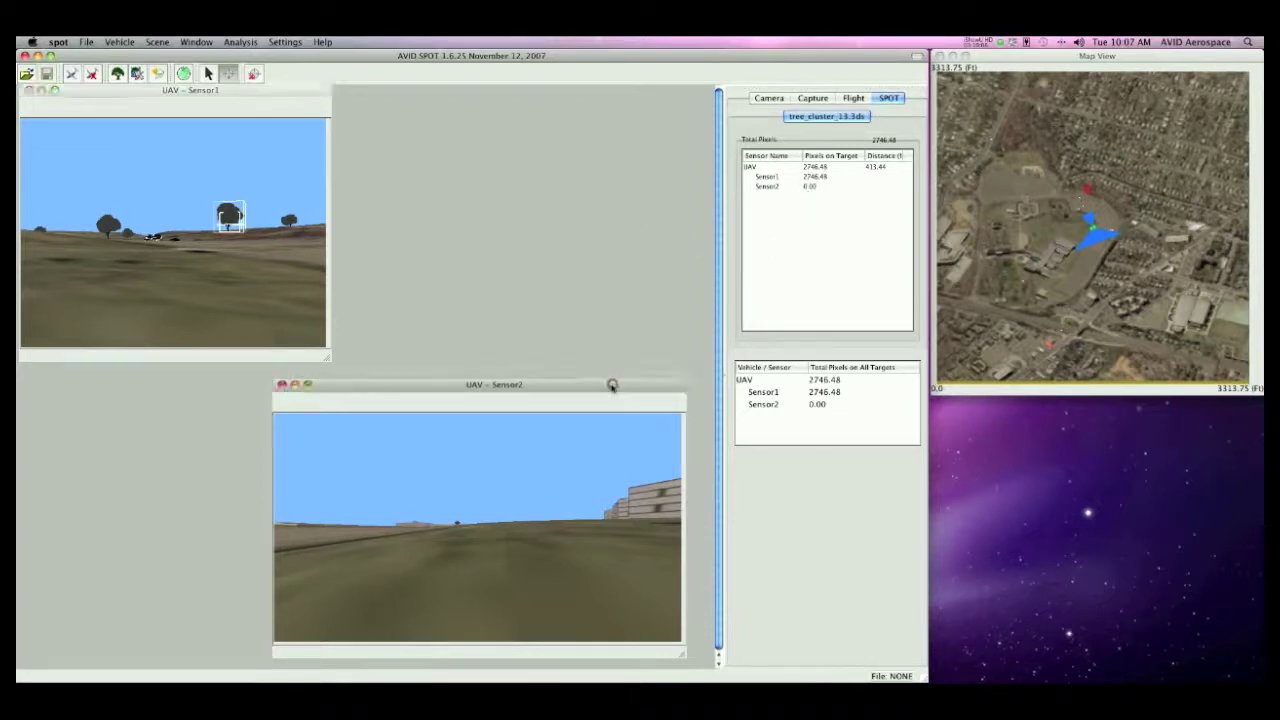
{"action": "left_click", "coordinate": [767, 98]}
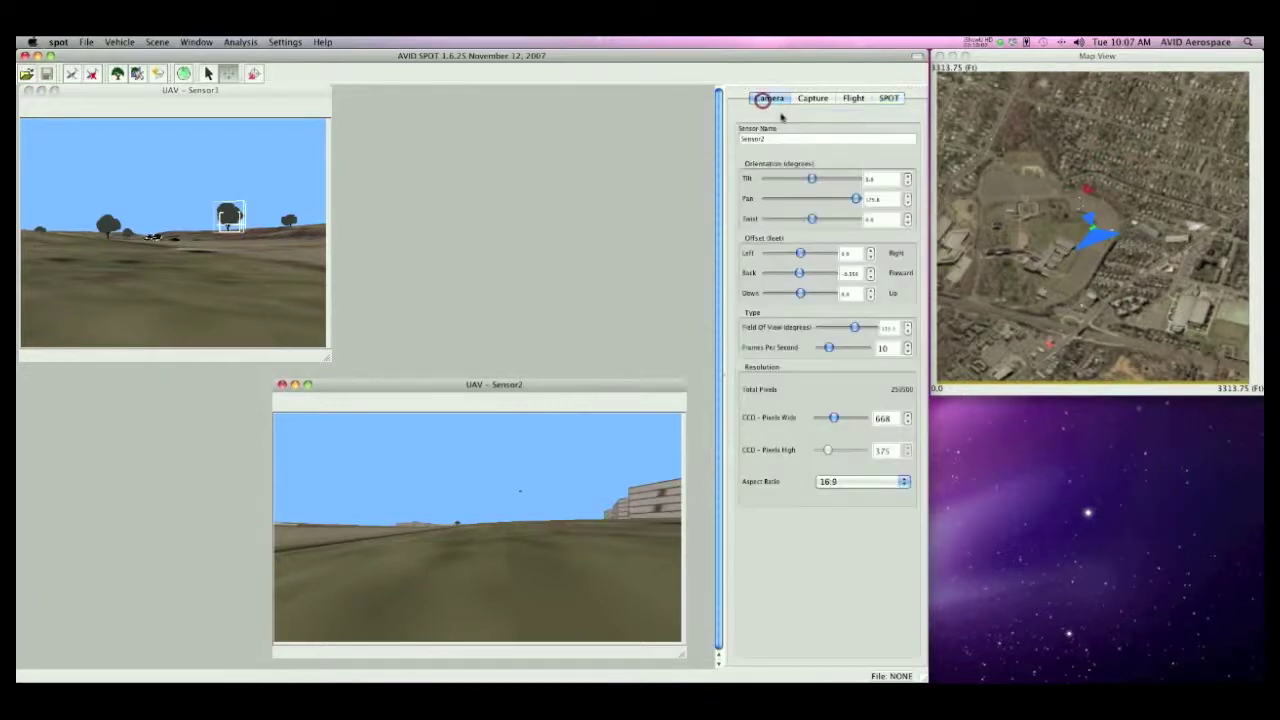
{"action": "double_click", "coordinate": [876, 201]}
{"action": "type", "text": "1"}
{"action": "key", "text": "Return"}
- Set Sensor2's back offset to 8.556 and narrow its field of view until a tree fills it
{"action": "left_click", "coordinate": [843, 273]}
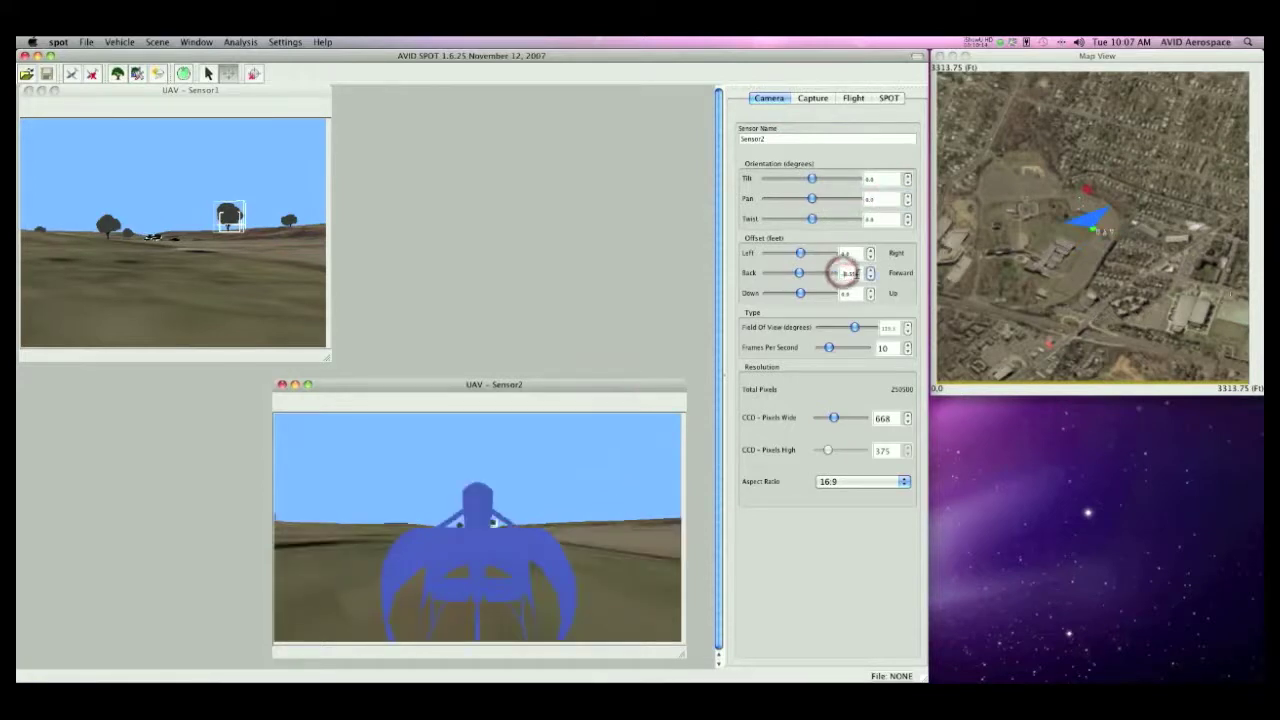
{"action": "type", "text": "8.556"}
{"action": "key", "text": "Return"}
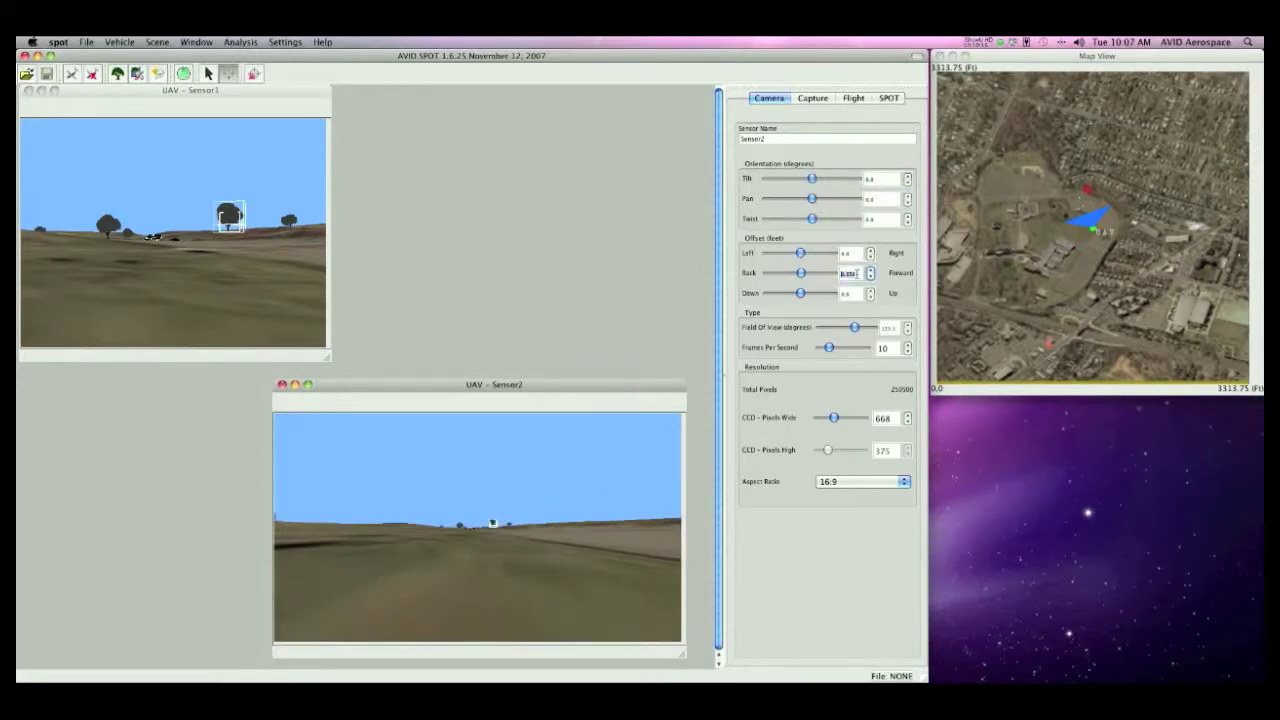
{"action": "left_click_drag", "start_coordinate": [855, 328], "coordinate": [826, 331]}
{"action": "left_click", "coordinate": [632, 461]}
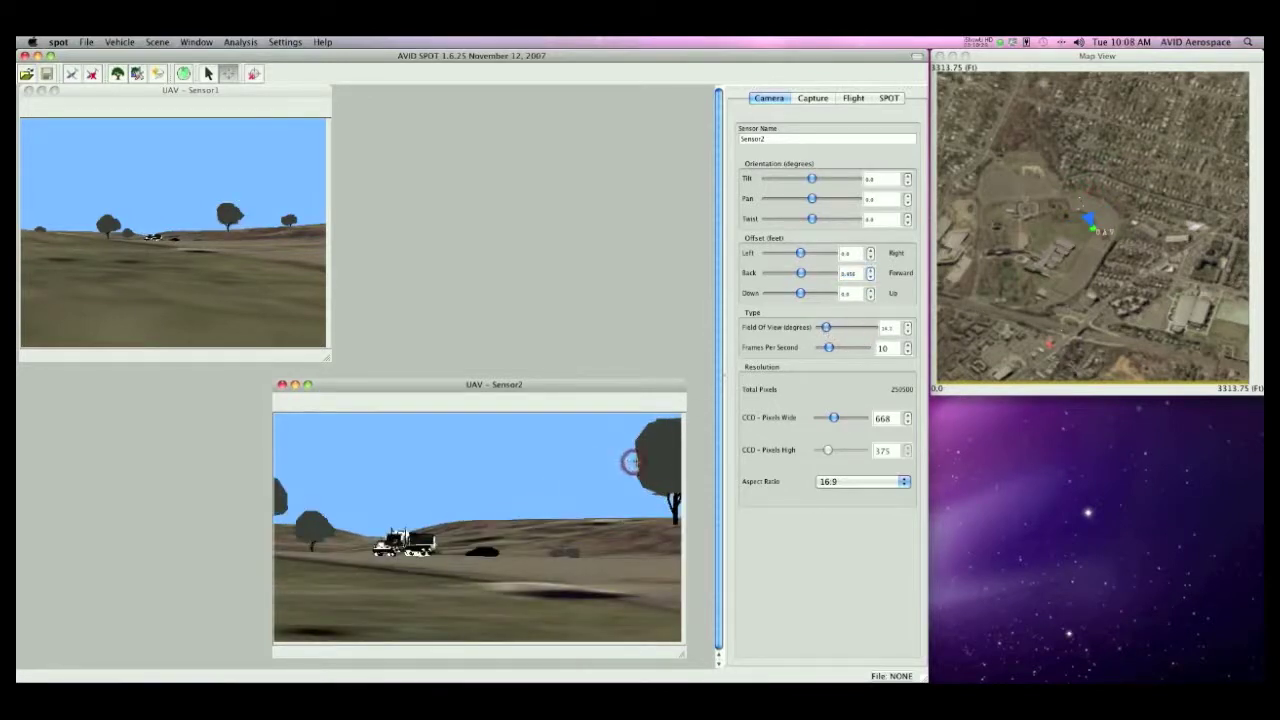
{"action": "left_click", "coordinate": [211, 74]}
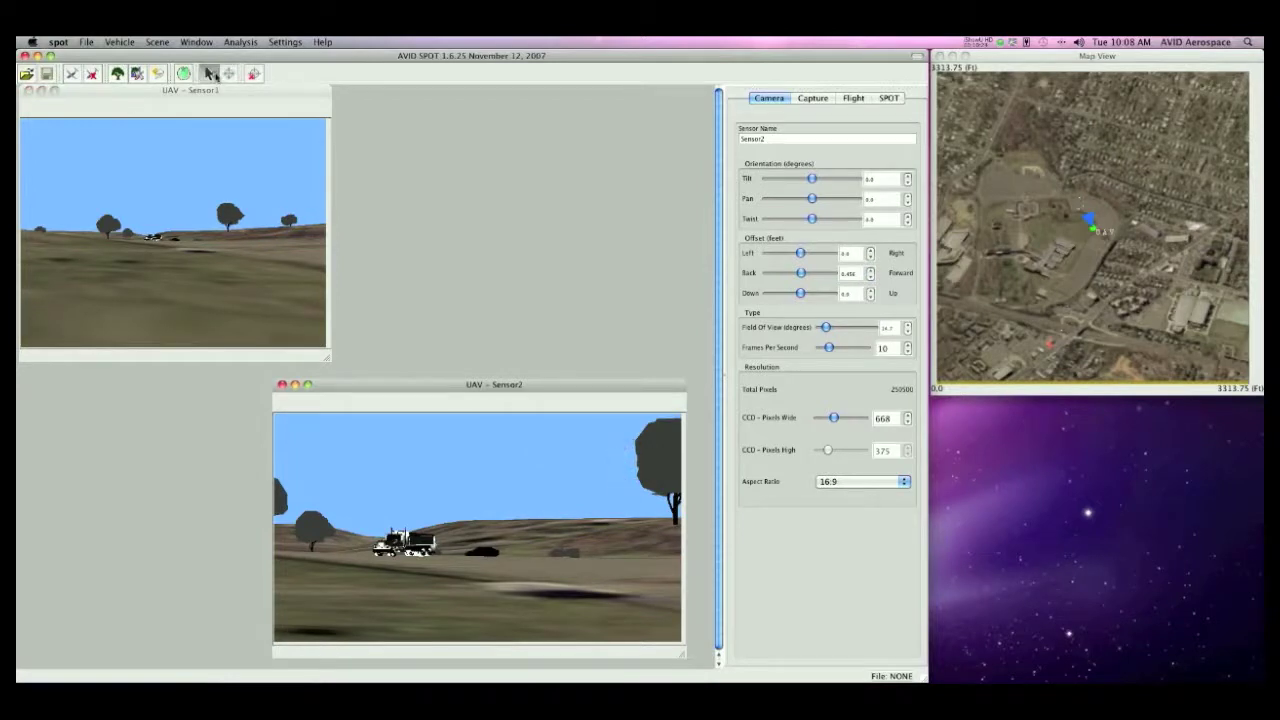
{"action": "left_click", "coordinate": [494, 448]}
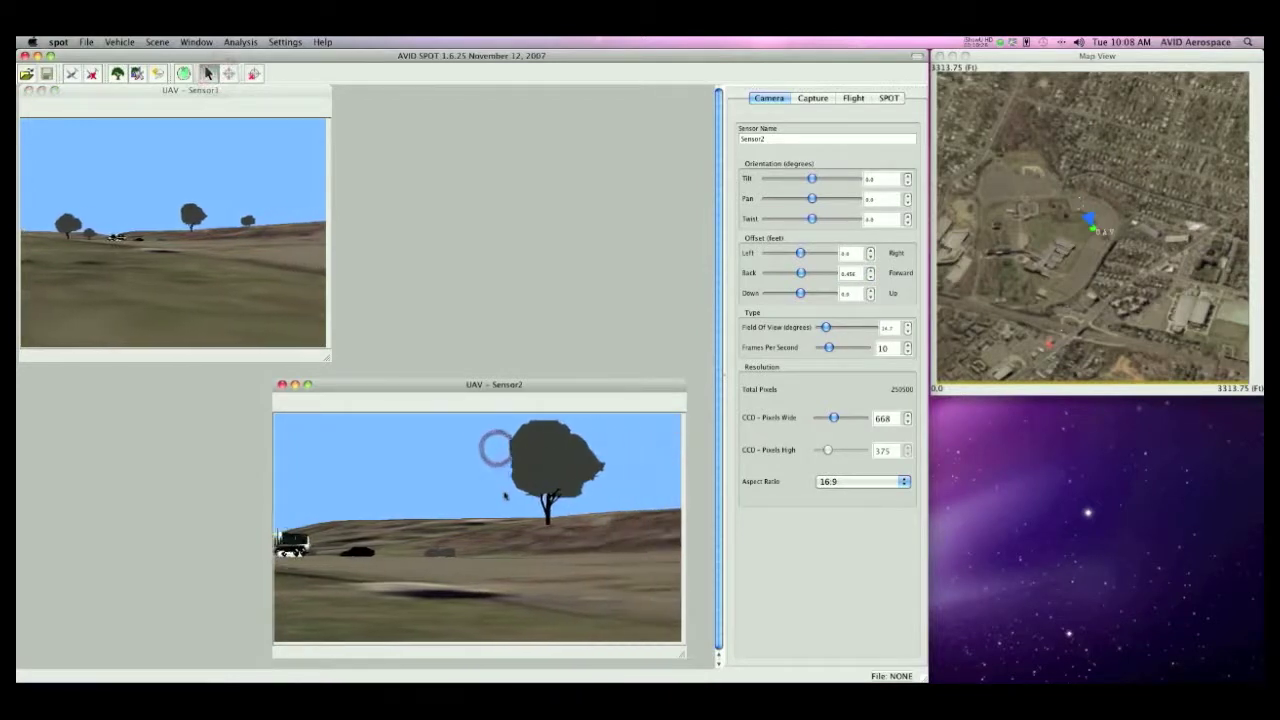
{"action": "left_click", "coordinate": [229, 73]}
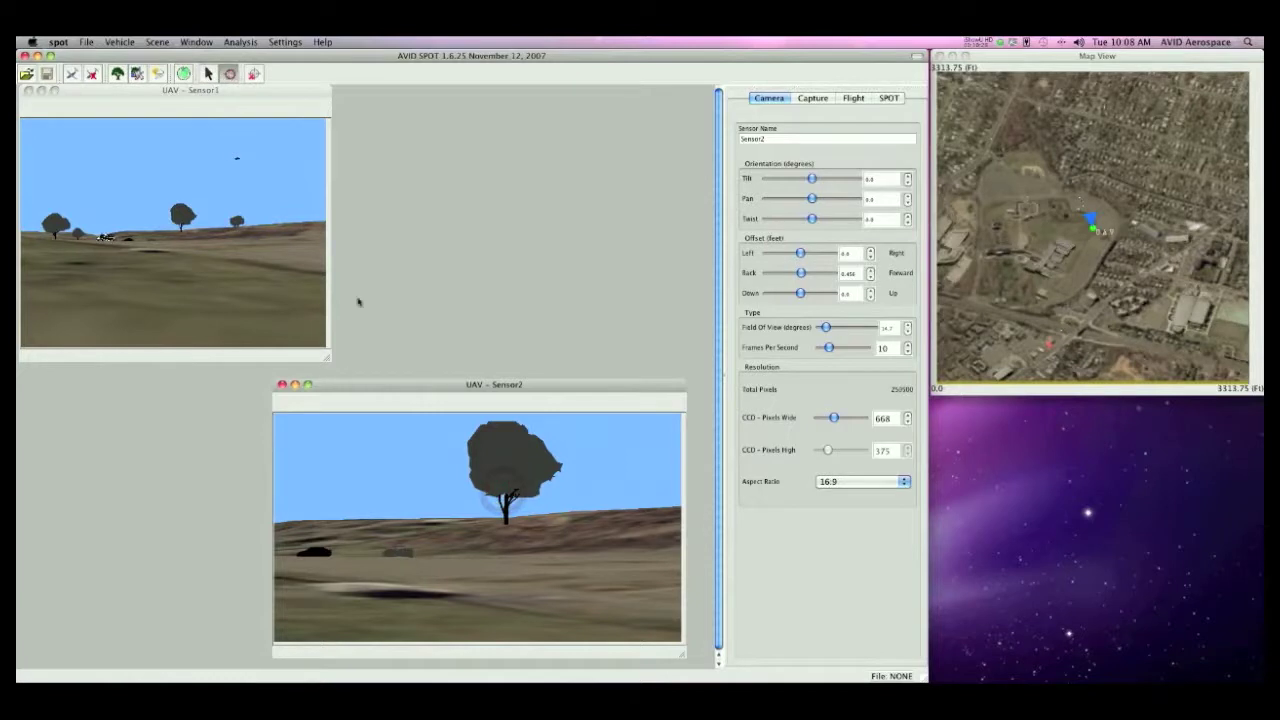
- Target the large tree in Sensor2, giving 32952.66 pixels and a 35474.16 UAV total
{"action": "left_click", "coordinate": [512, 476]}
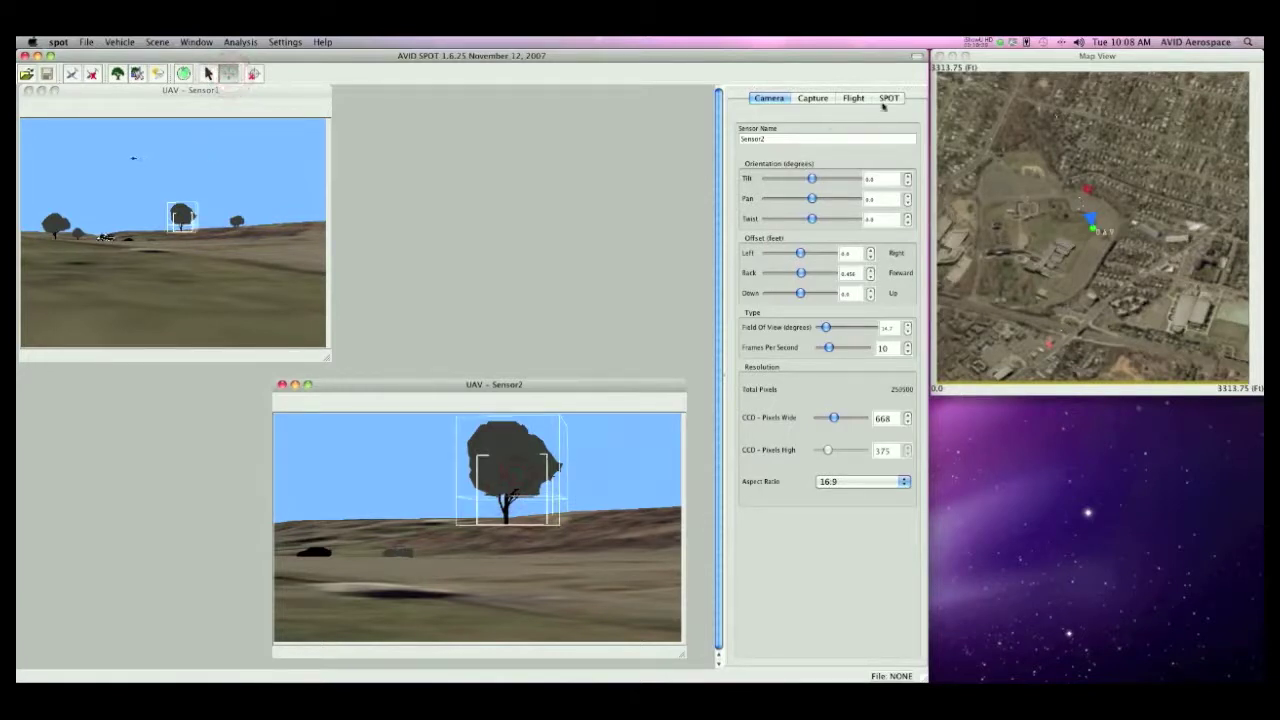
{"action": "left_click", "coordinate": [888, 98]}
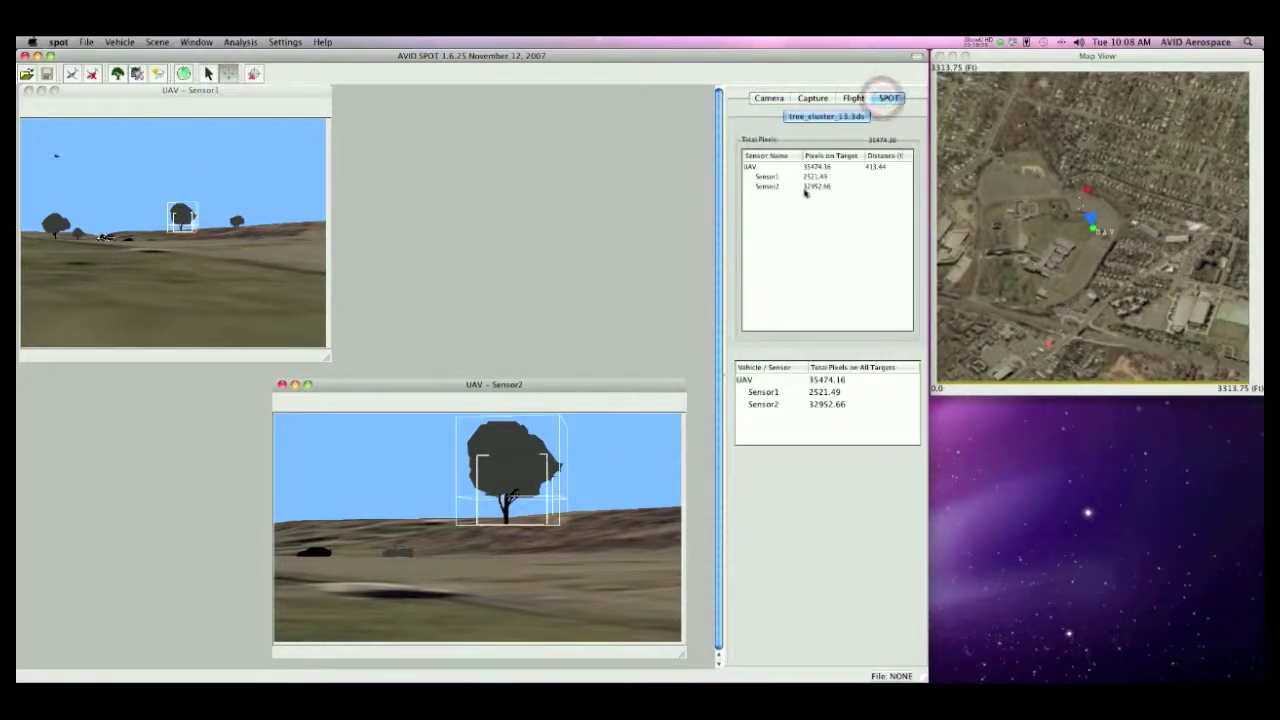